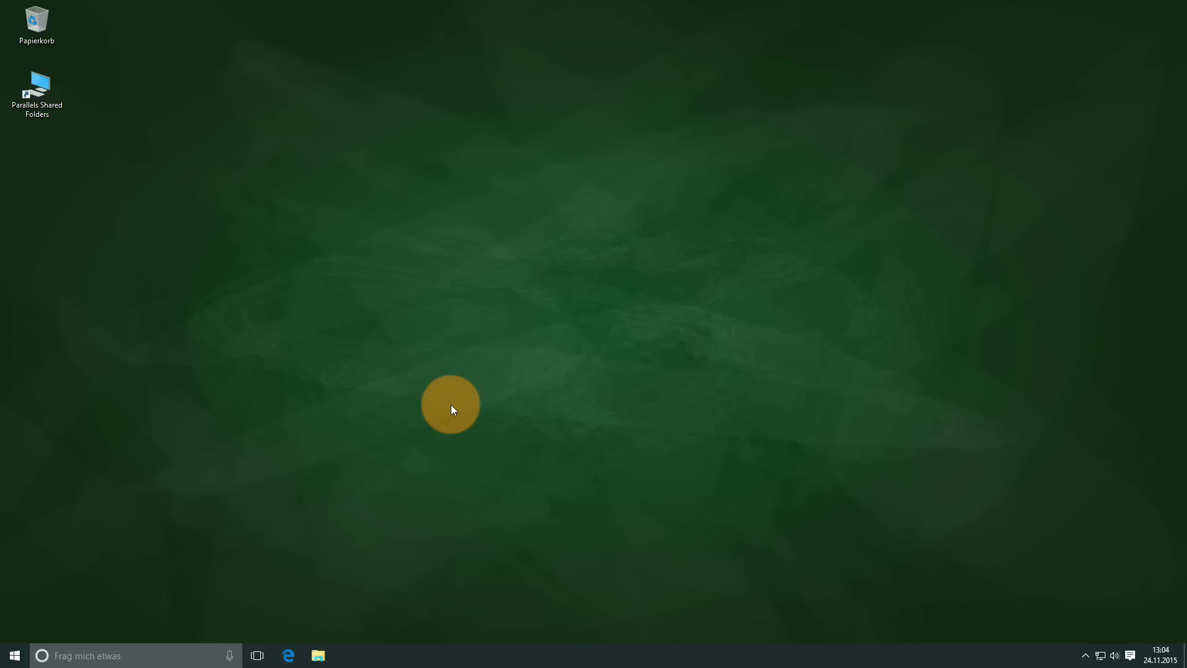
Open a new file window showing the Desktop and select the user's personal folder
key(ctrl+n)
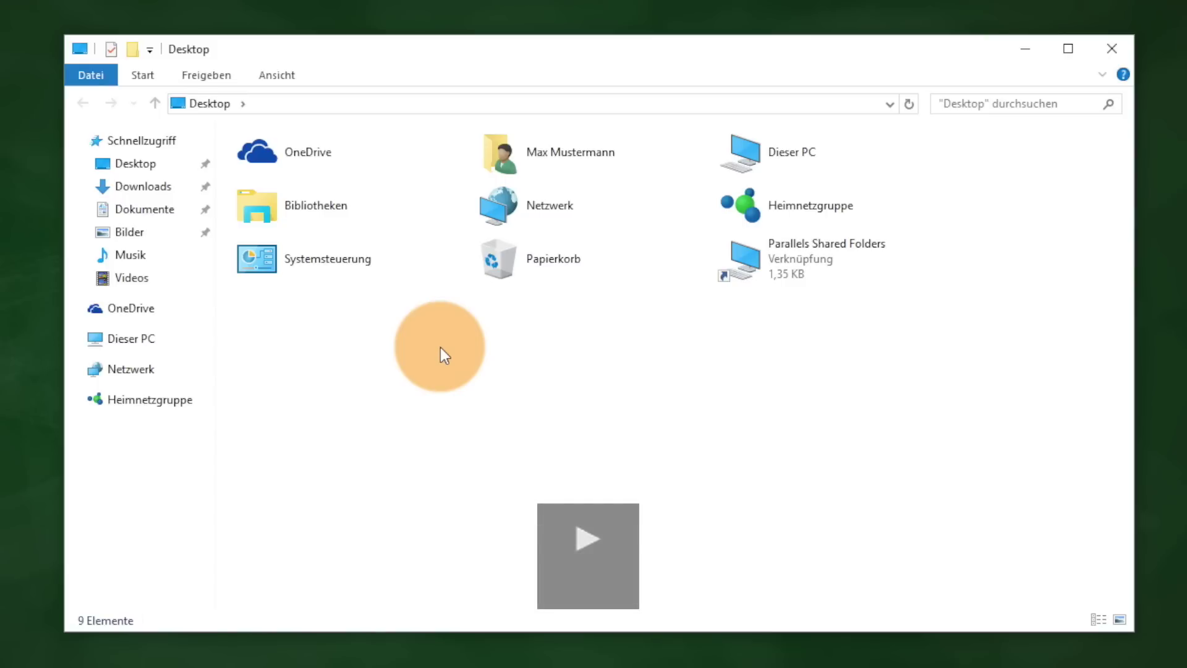
key(m)
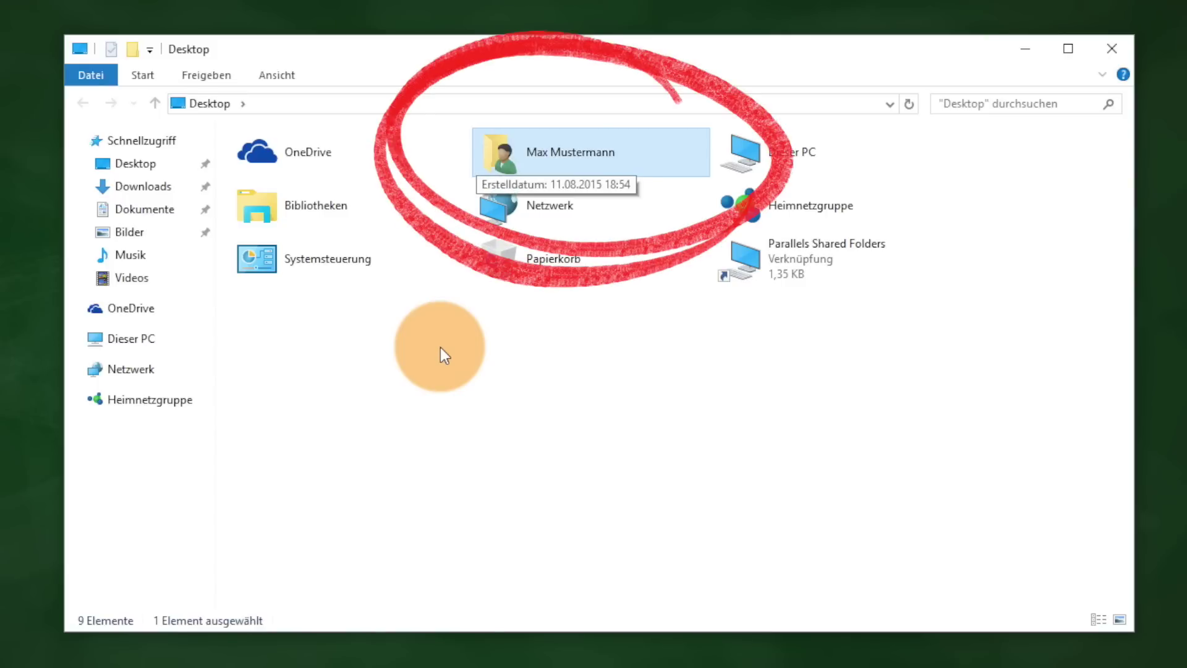
Move the selection through the Desktop items down to Papierkorb and back up to OneDrive
key(d)
key(Down)
key(Left)
key(Left)
key(Down)
key(Right)
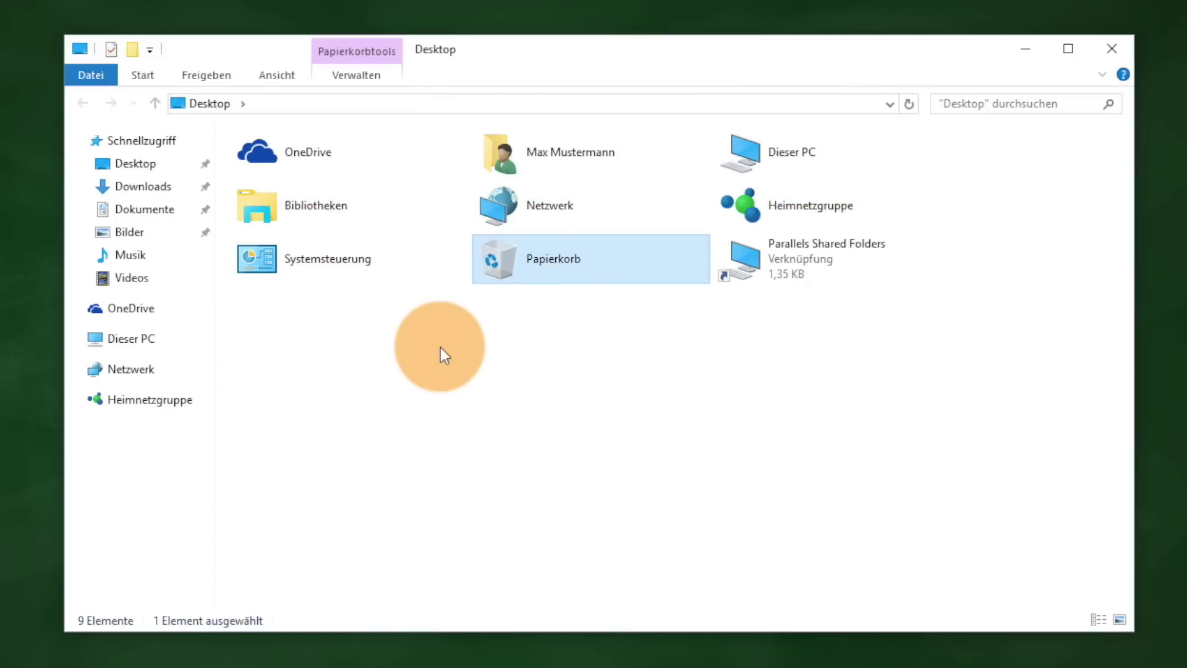
key(Up)
key(Up)
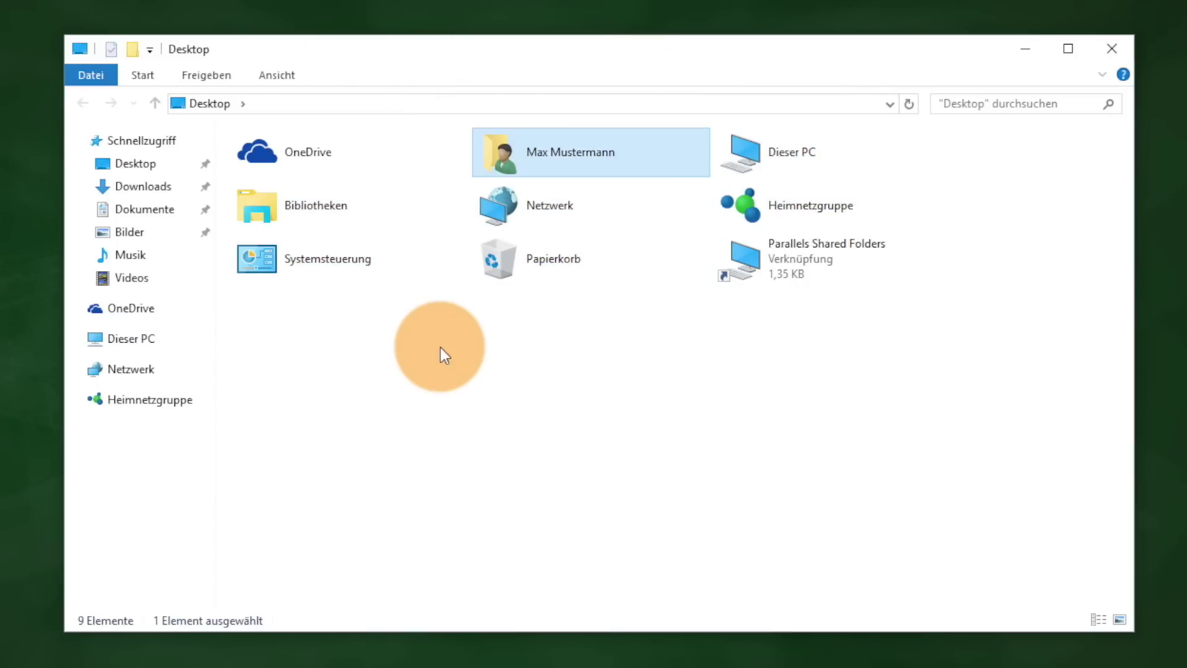
key(Left)
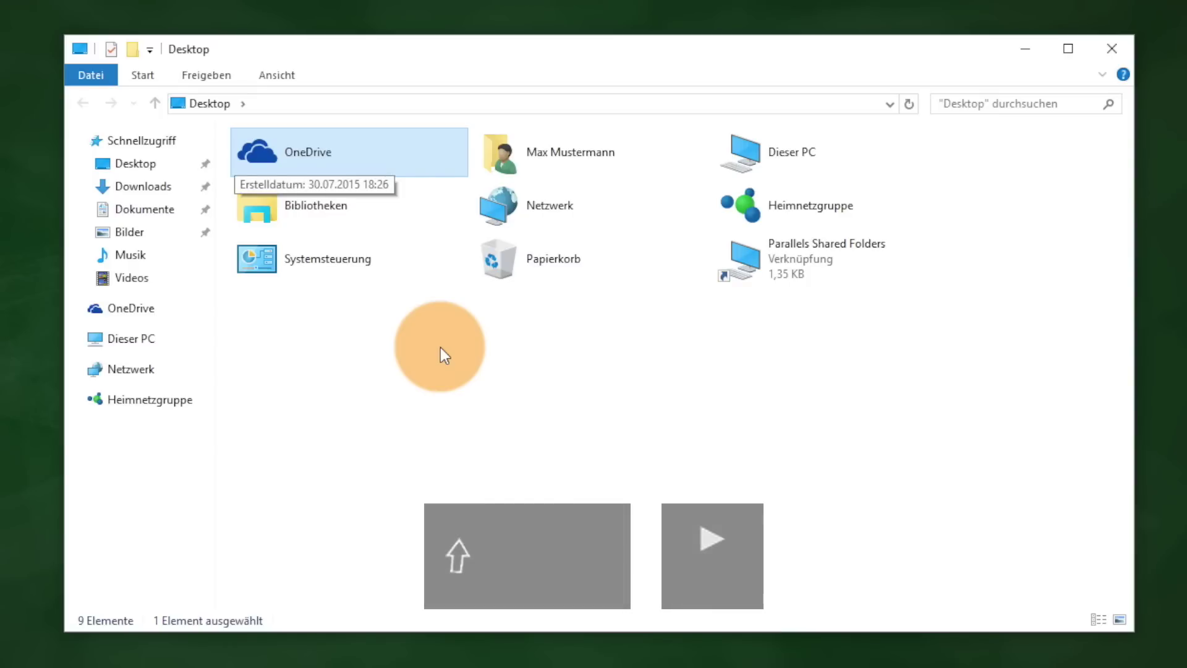
Extend the selection from OneDrive across all Desktop items and shrink it back to OneDrive alone
key(shift+Right)
key(shift+Right)
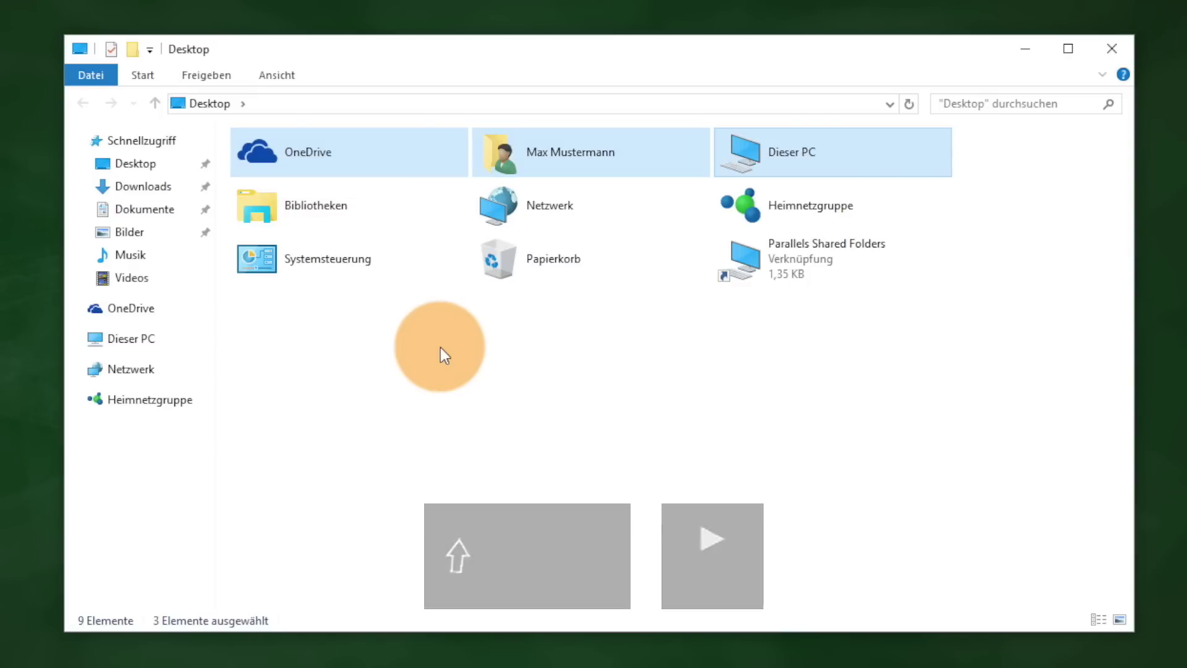
key(shift+Down)
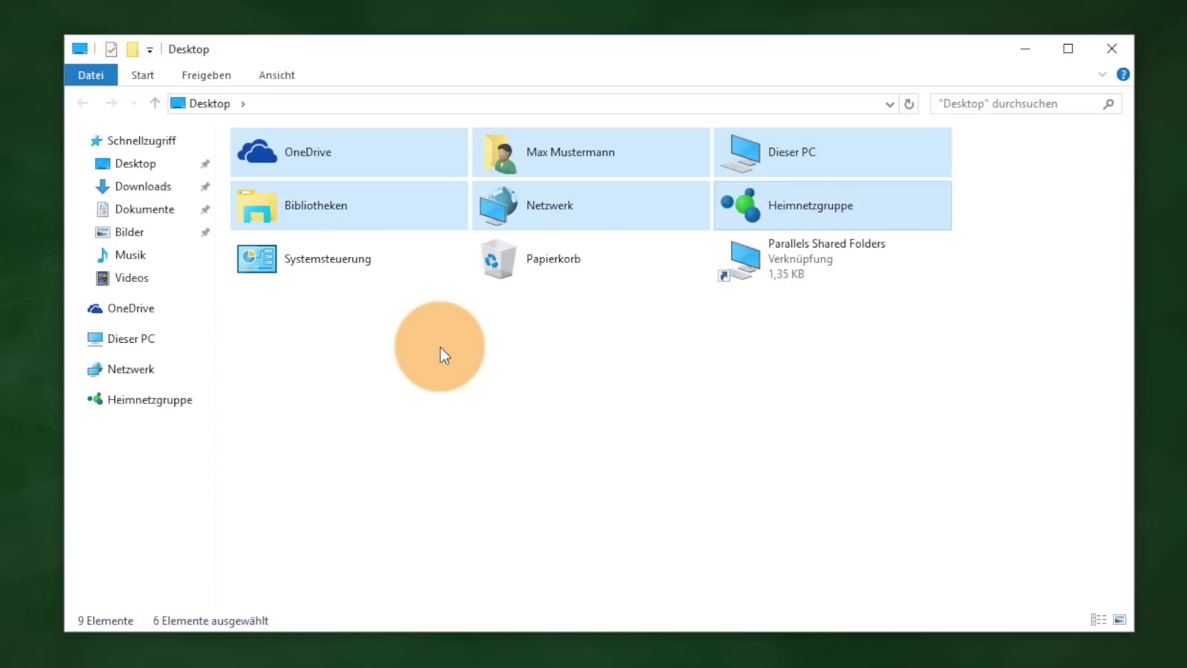
key(shift+Down)
key(shift+Up)
key(shift+Up)
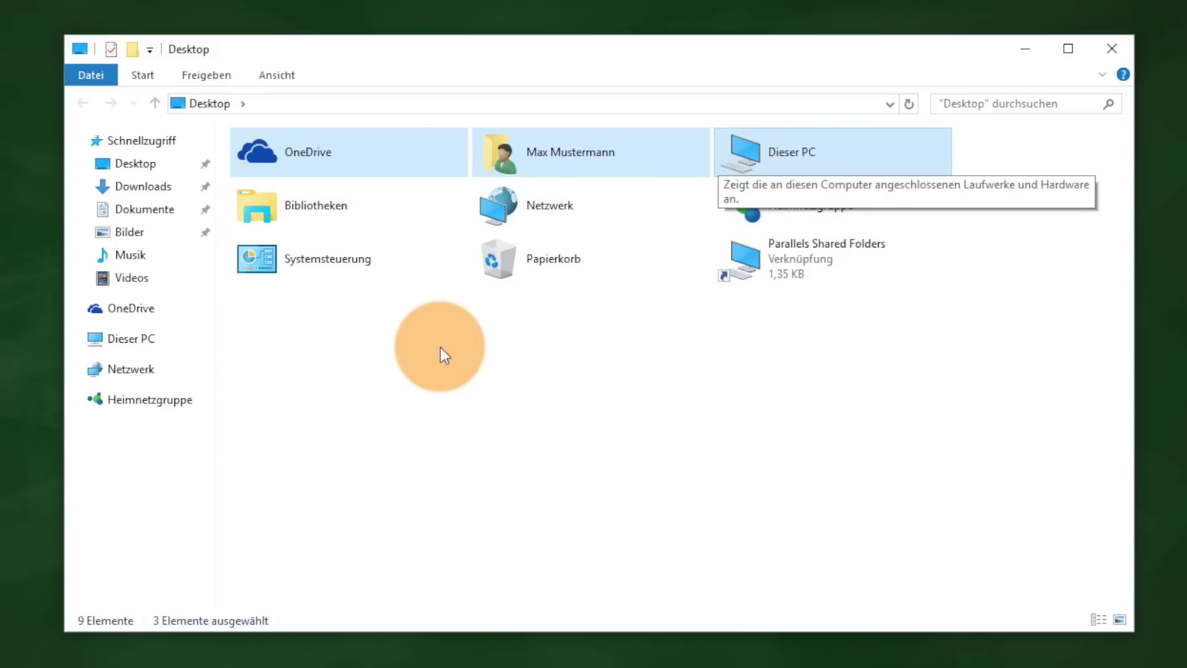
key(shift+Left)
key(shift+Left)
Open the user's personal folder from the Desktop items
key(Right)
key(Right)
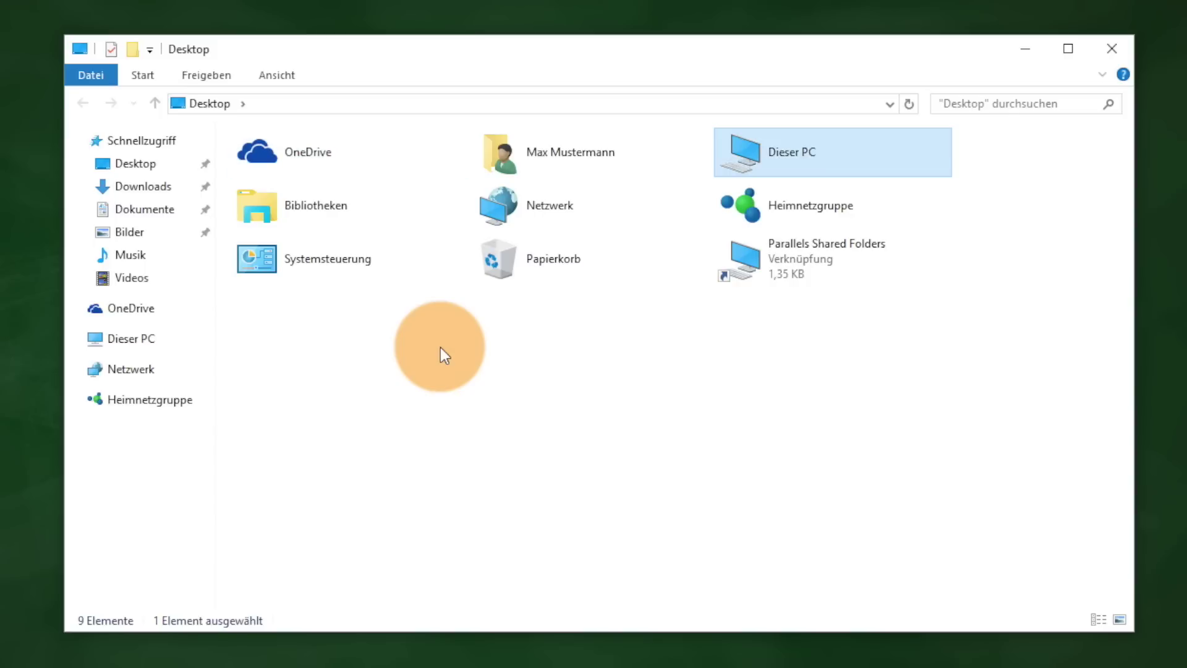
key(Left)
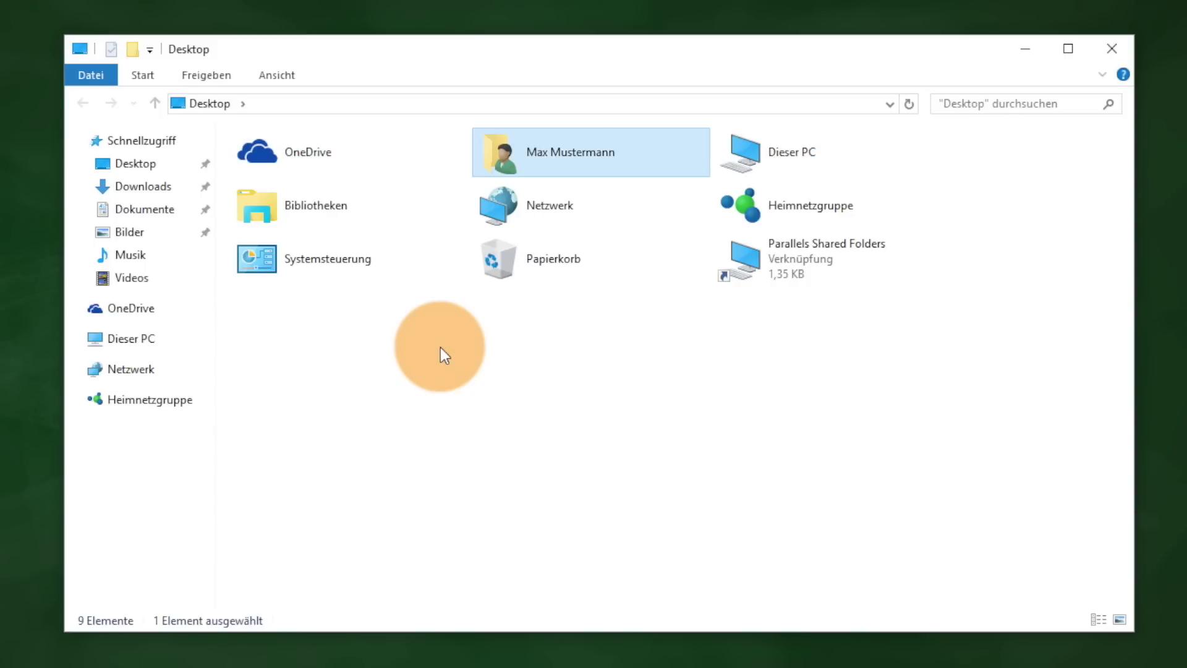
key(Return)
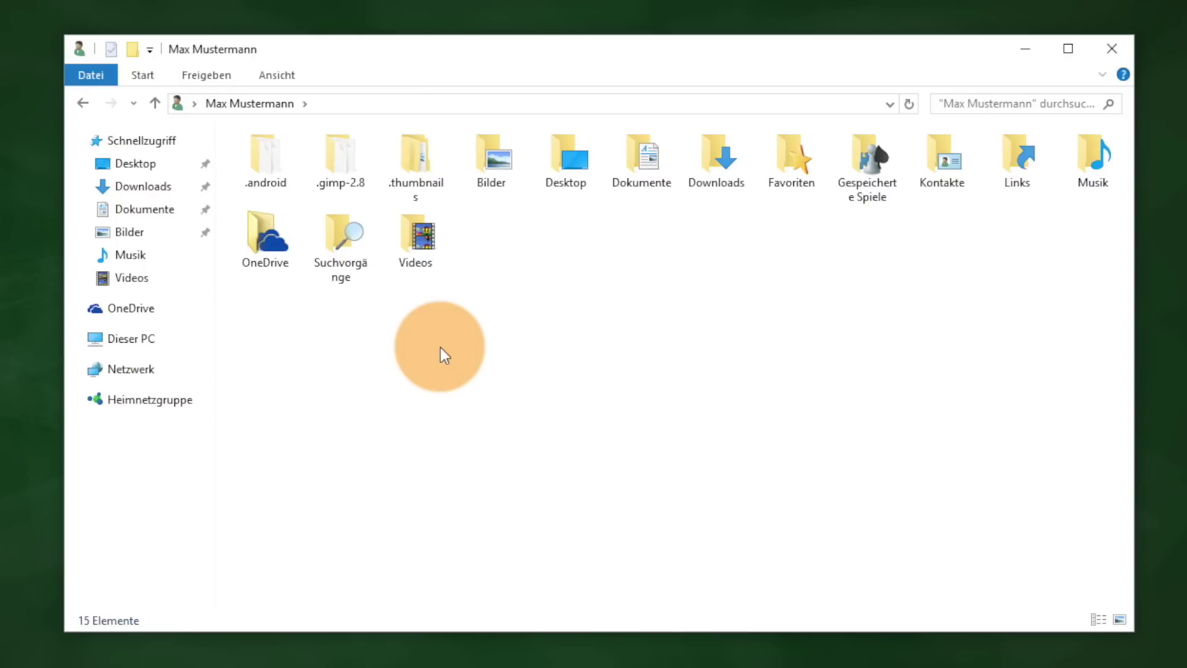
Open the Bilder folder and its subfolder Gespeicherte Bilder
key(Right)
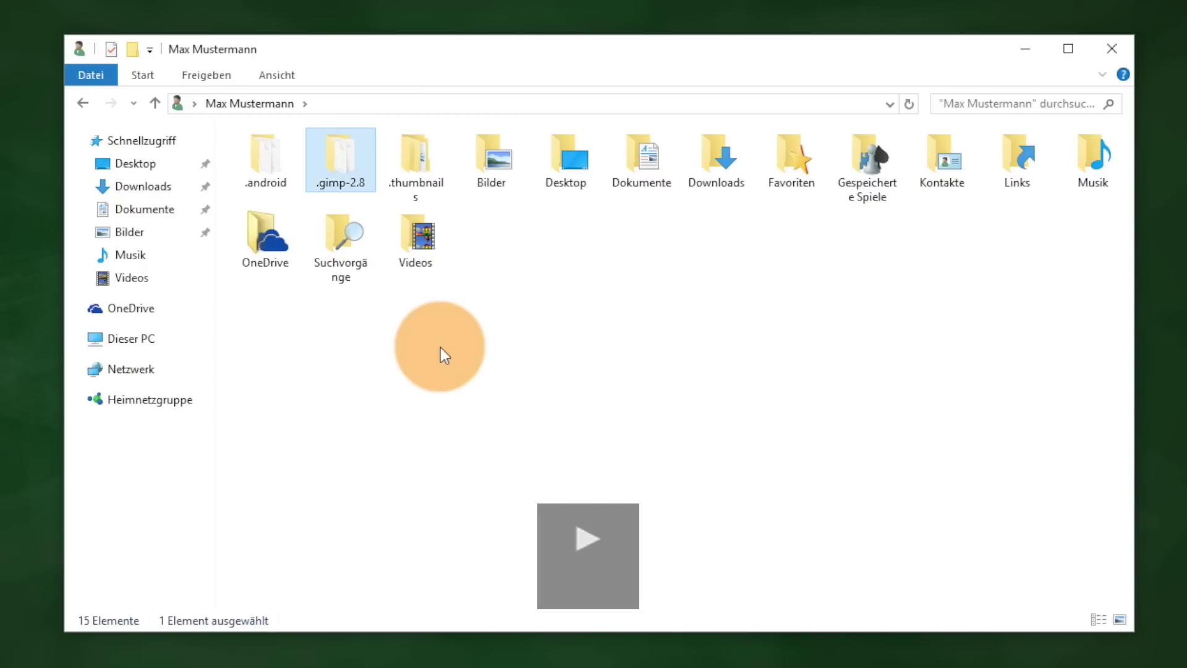
key(Right)
key(Right)
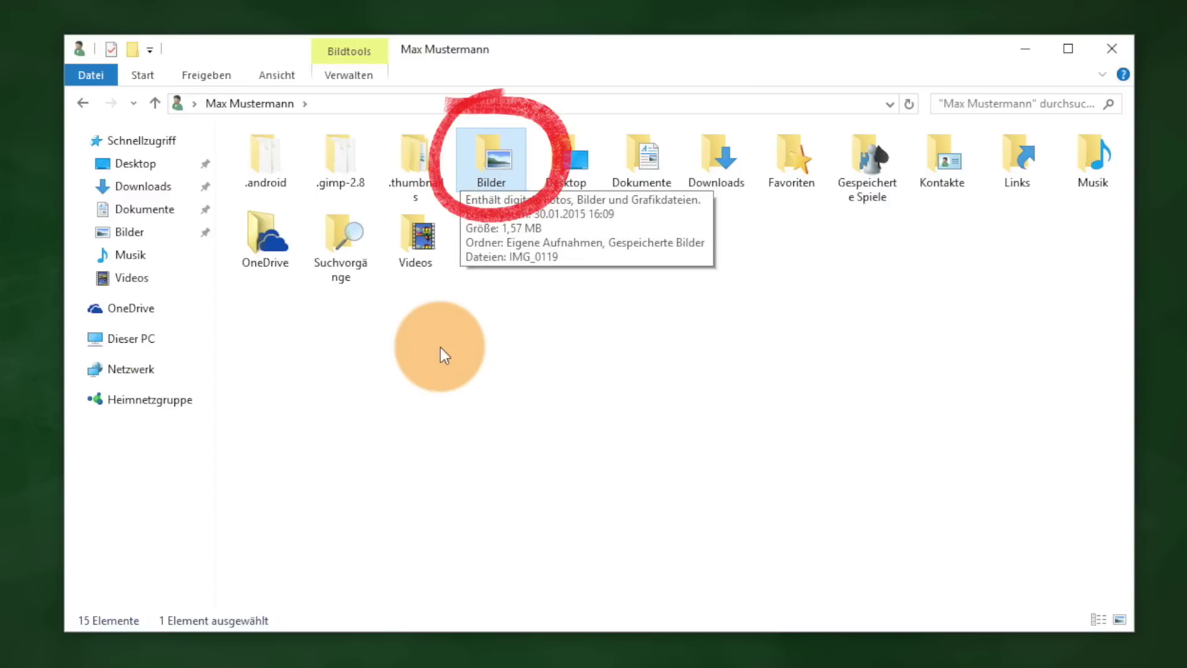
key(Return)
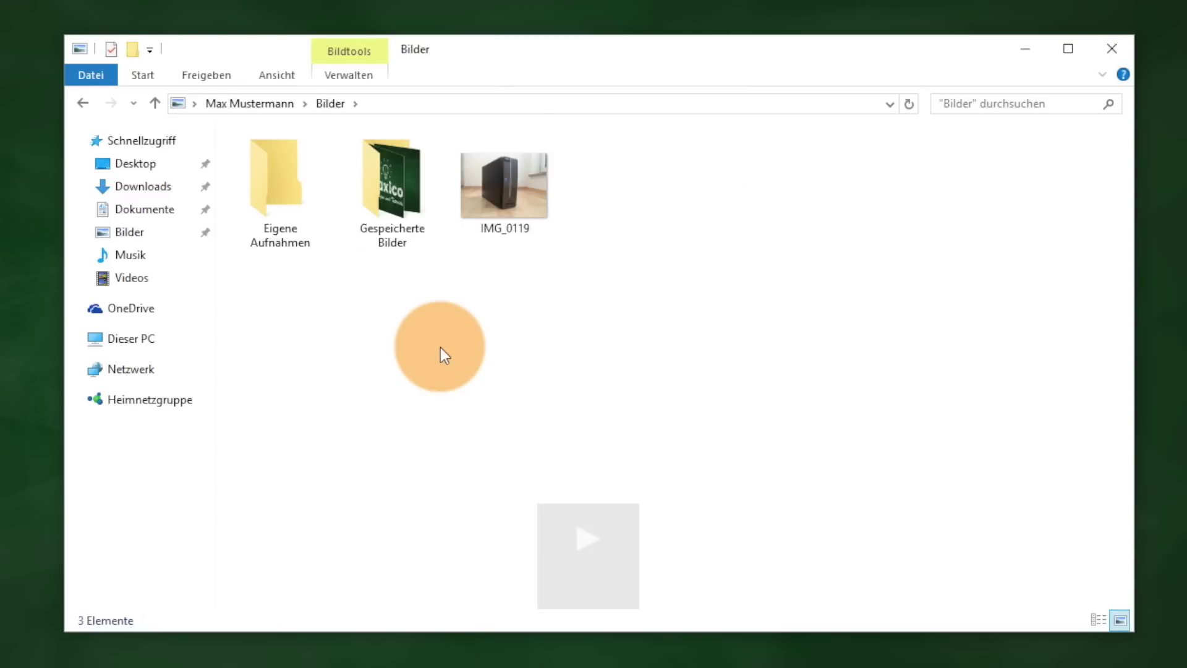
key(Right)
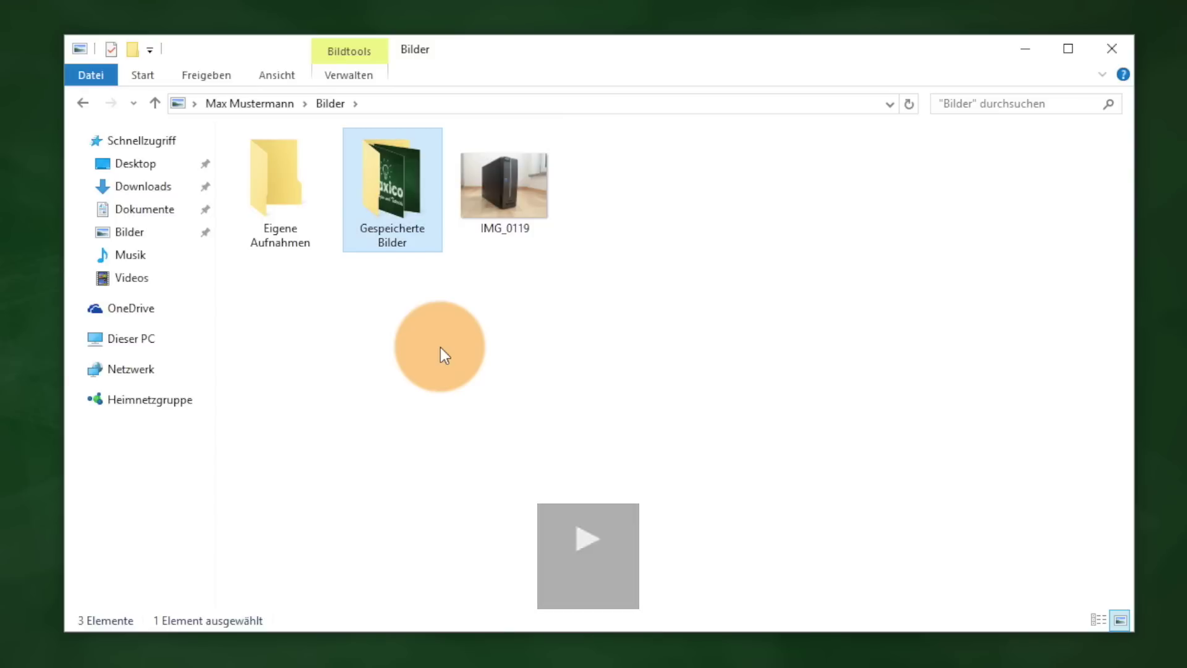
key(Return)
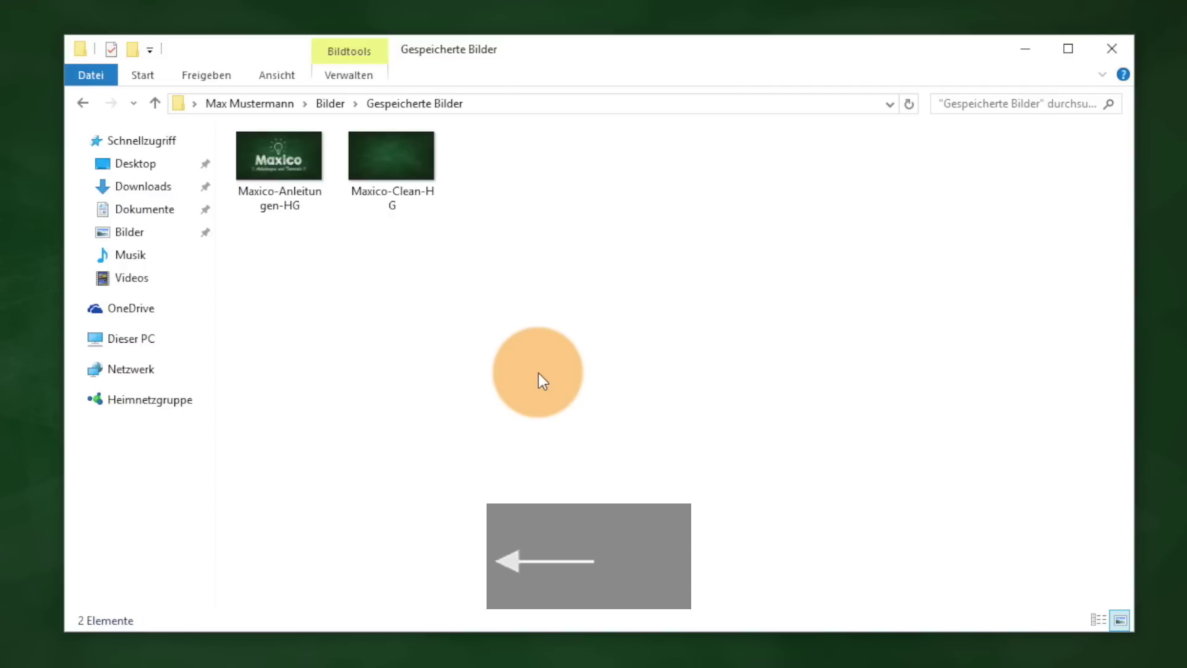
Go back through the visited folders to the Desktop
key(alt+Left)
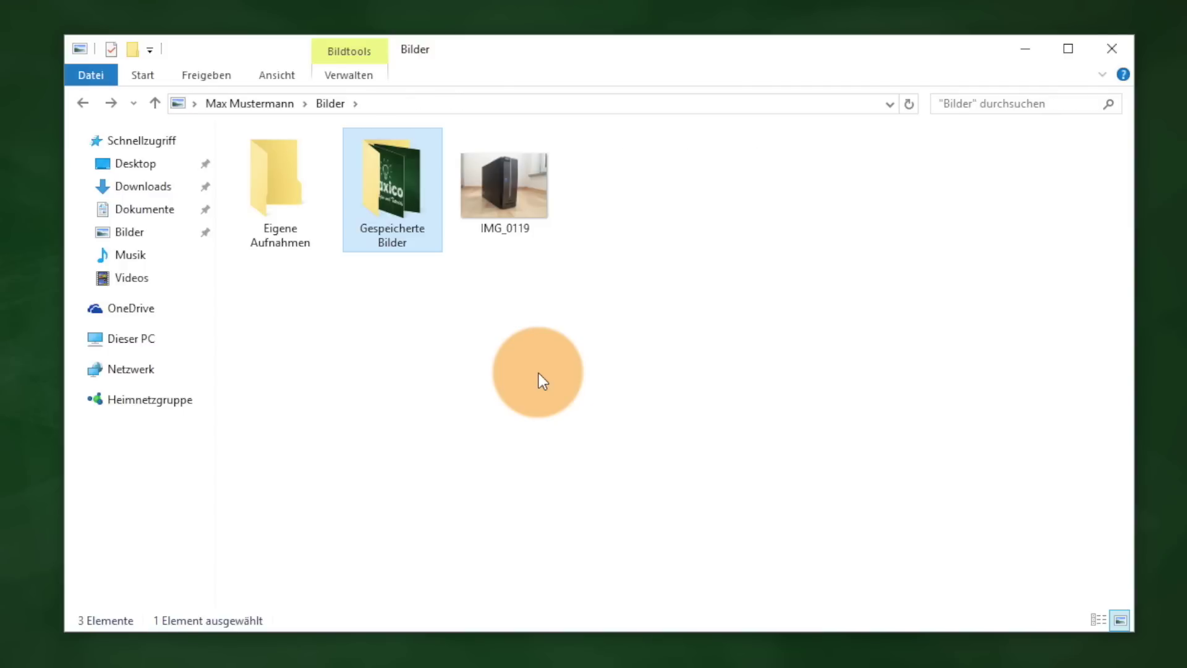
key(alt+Left)
key(alt+Left)
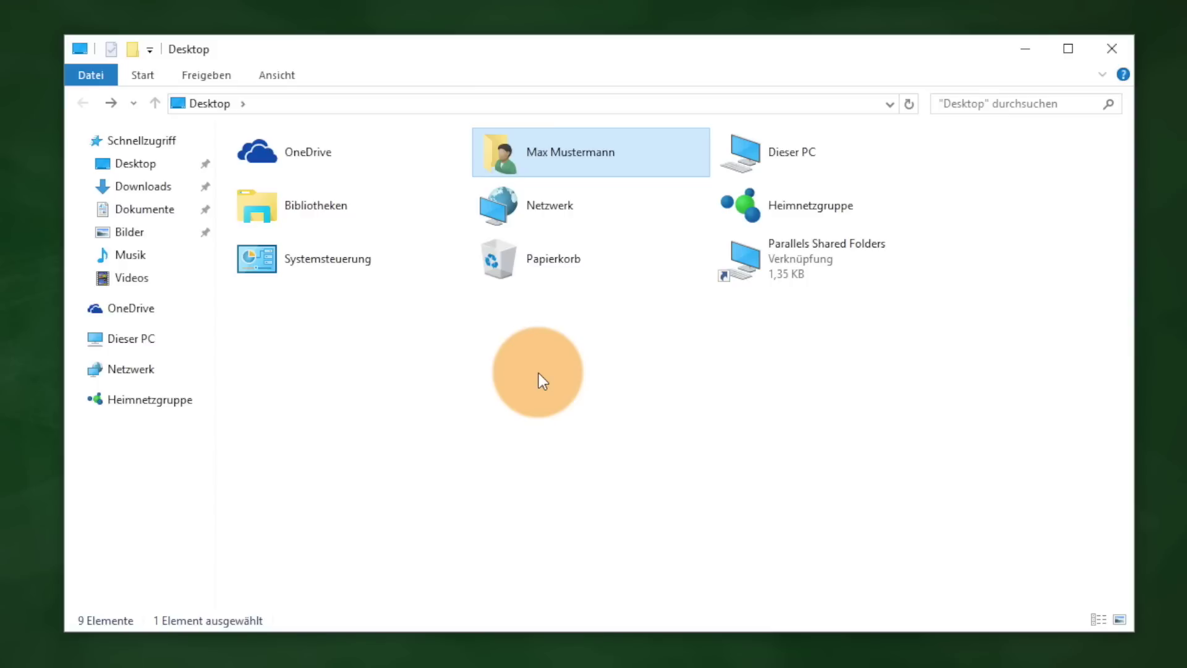
Return forward to the user's personal folder and open its Bilder folder
key(alt+Right)
key(Right)
key(Right)
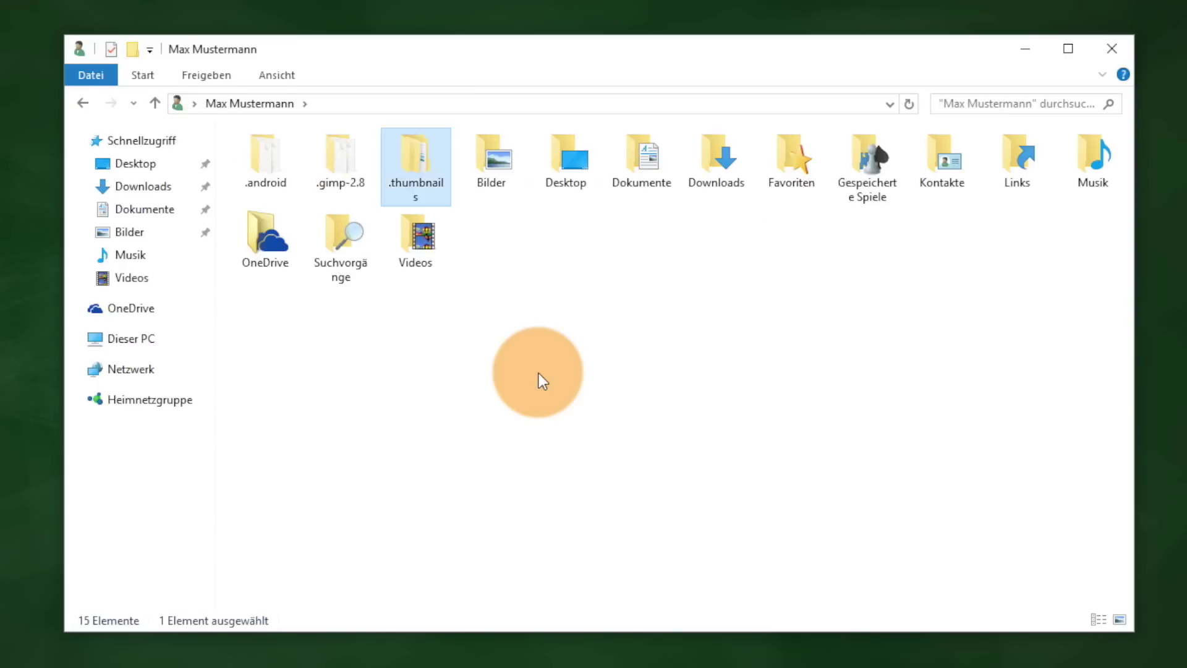
key(Right)
key(Return)
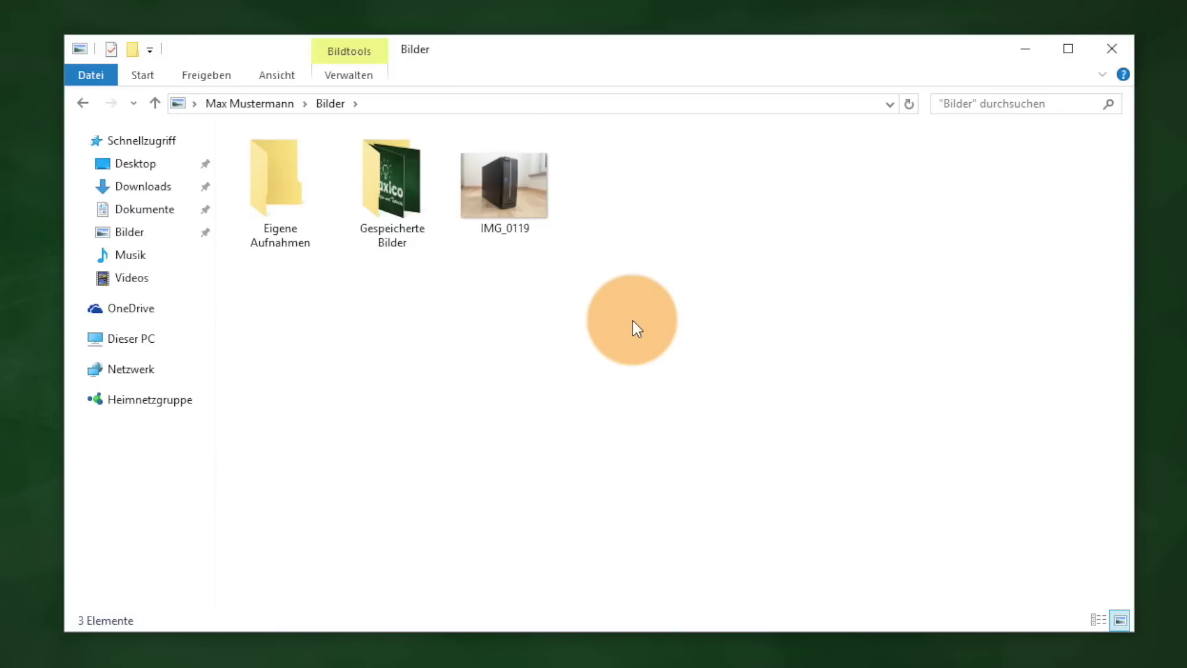
Create a new folder named Urlaub inside Bilder and open it
key(ctrl+shift+n)
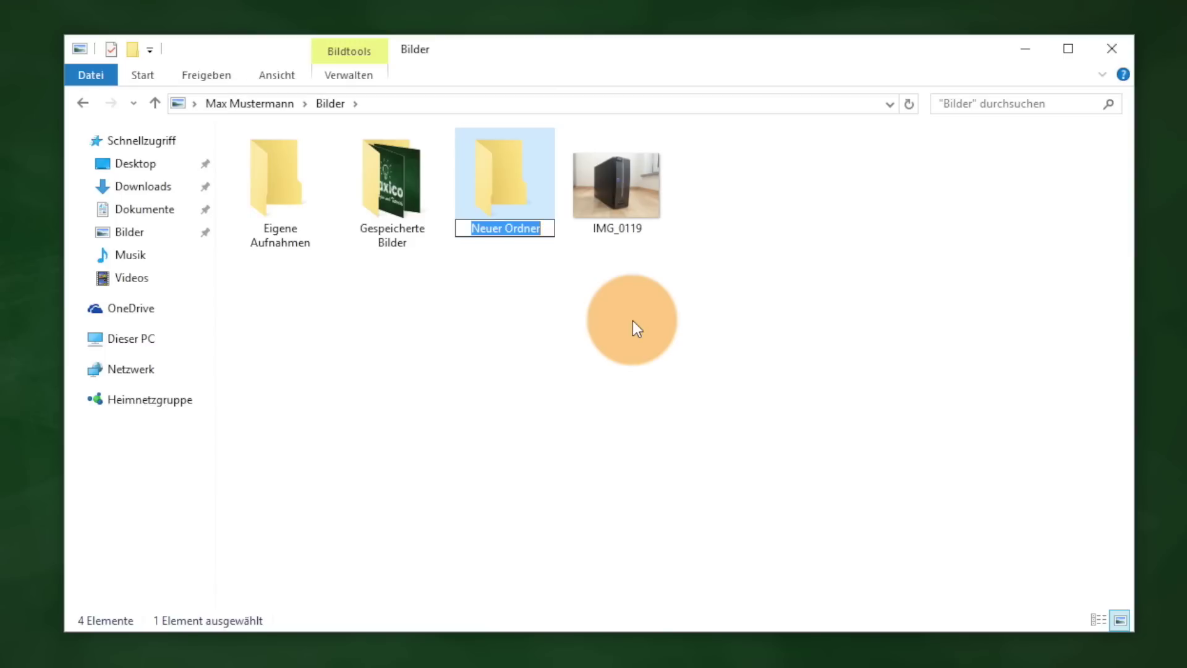
text(Urlaub)
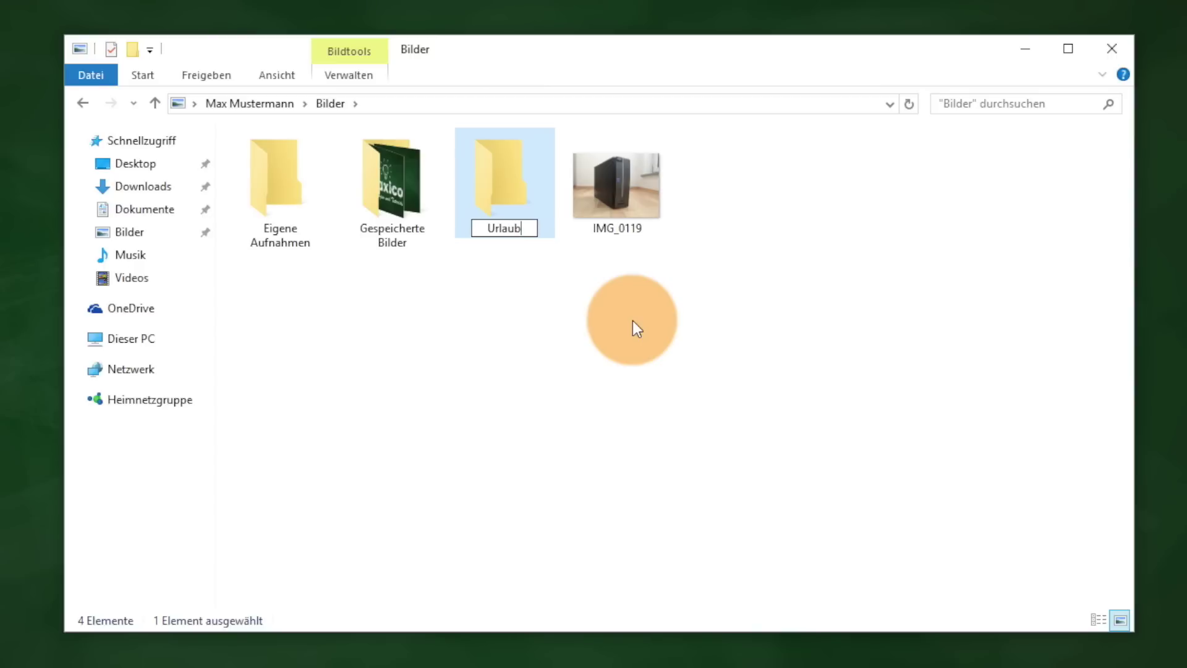
key(Return)
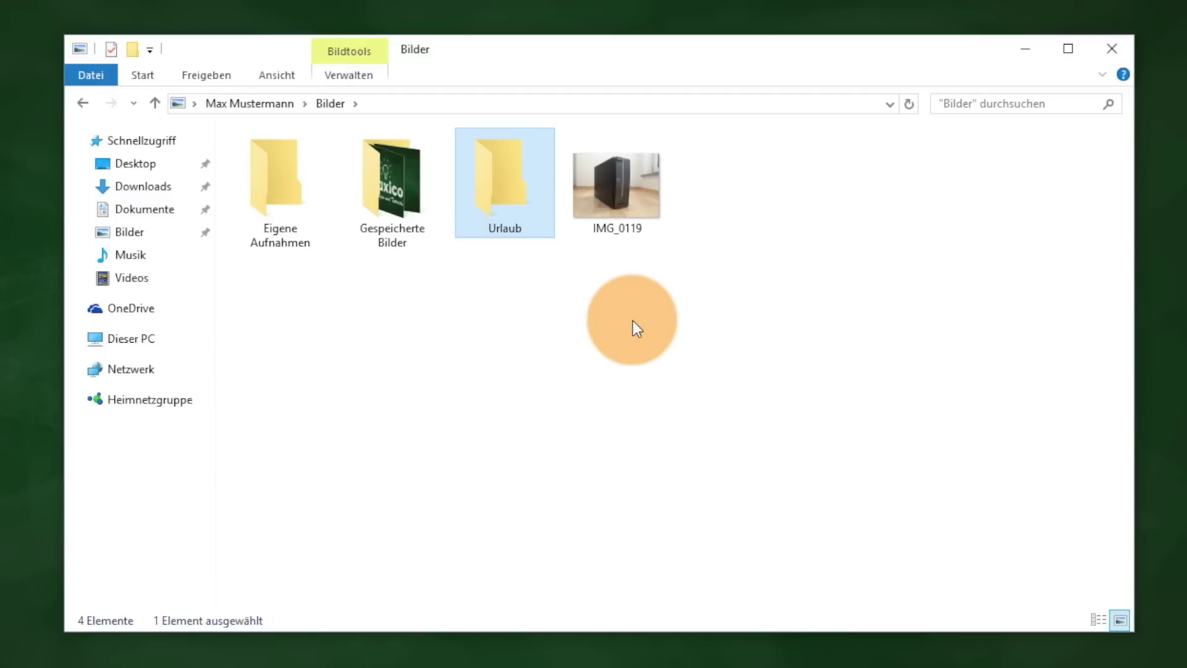
key(Return)
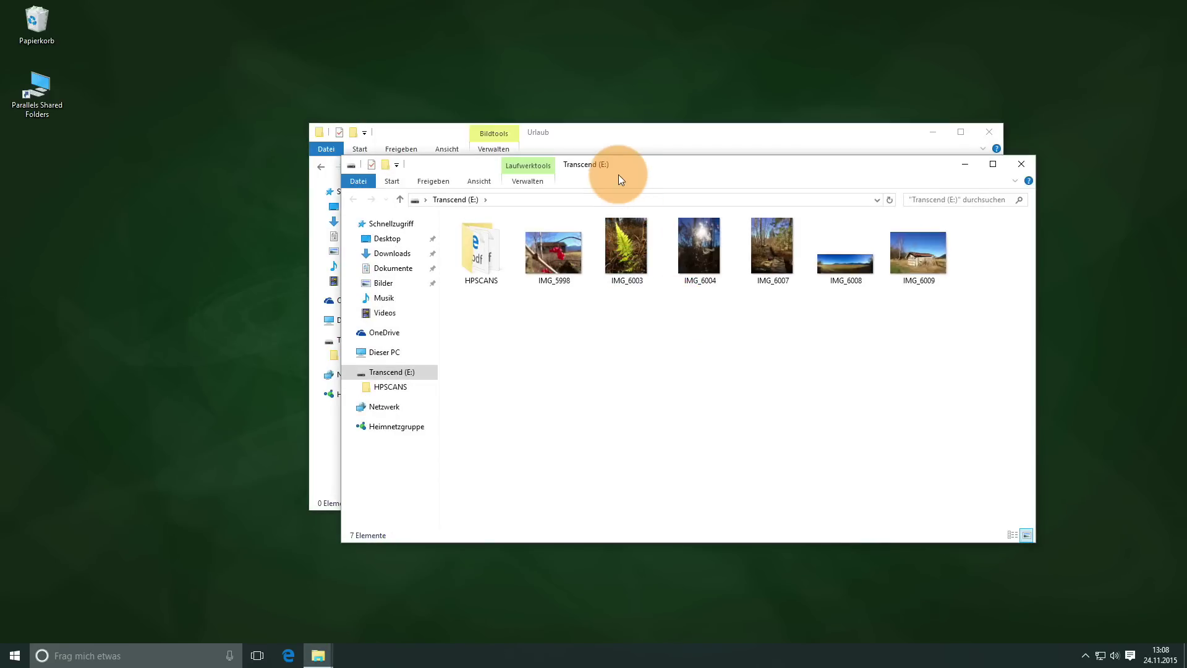
Arrange the two windows side by side, with Transcend (E:) filling the right half and Urlaub the left half of the desktop
drag(598, 141, 387, 88)
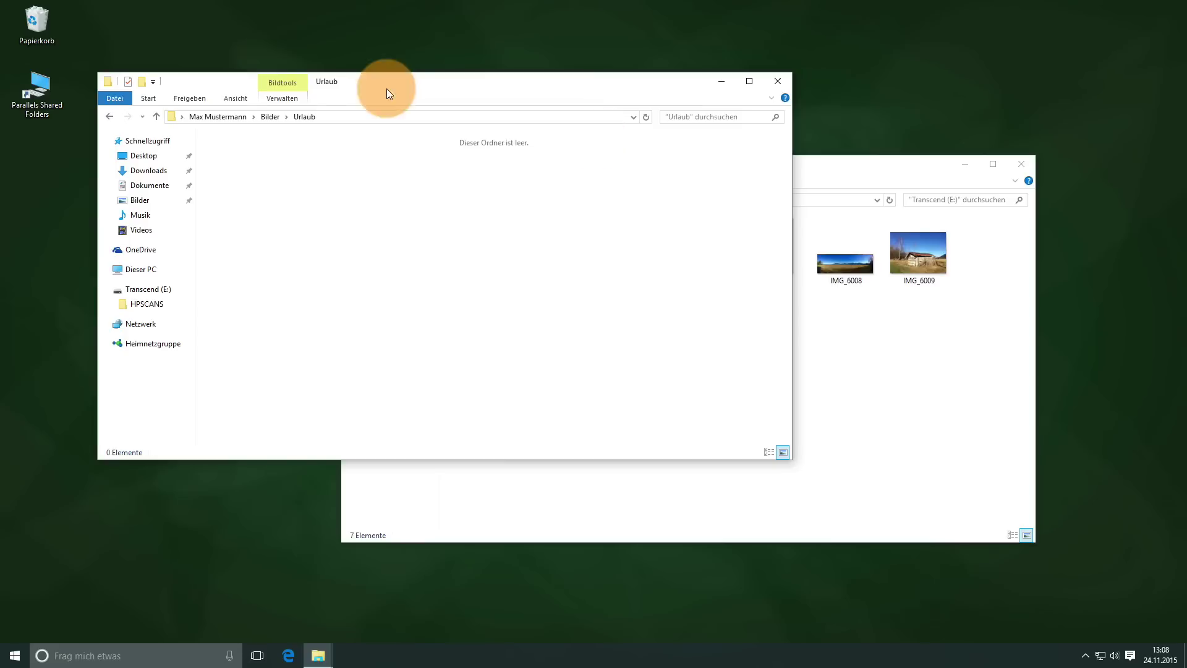
click(854, 176)
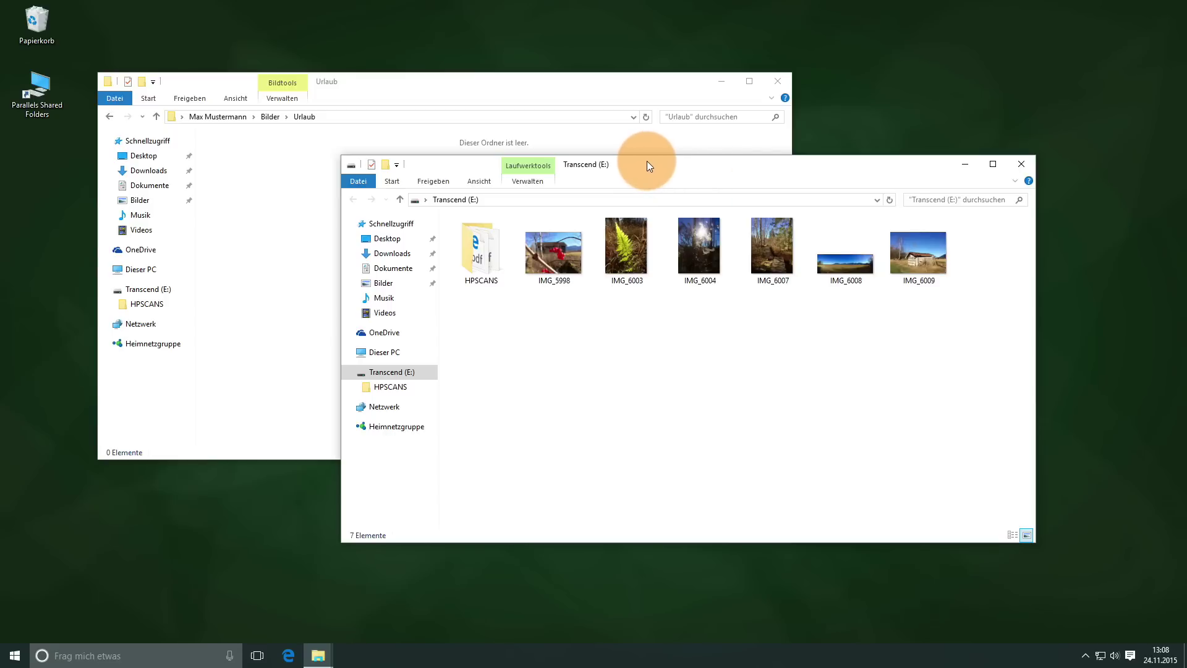
click(625, 165)
drag(633, 163, 1185, 242)
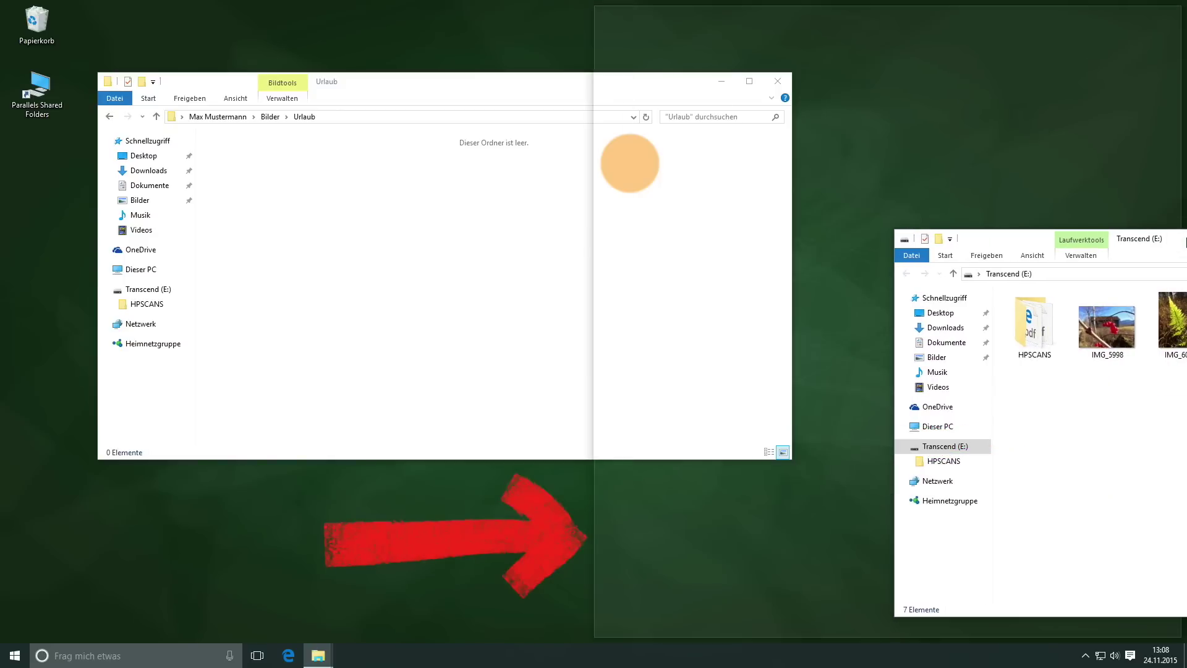
drag(1184, 241, 1185, 242)
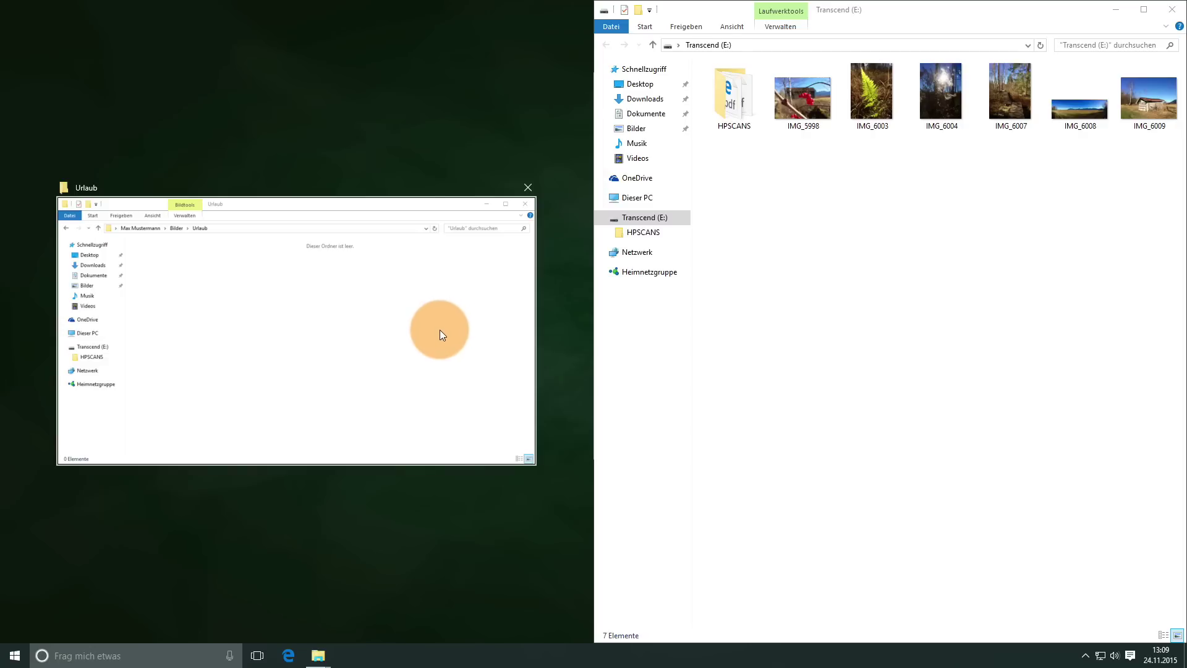
click(309, 313)
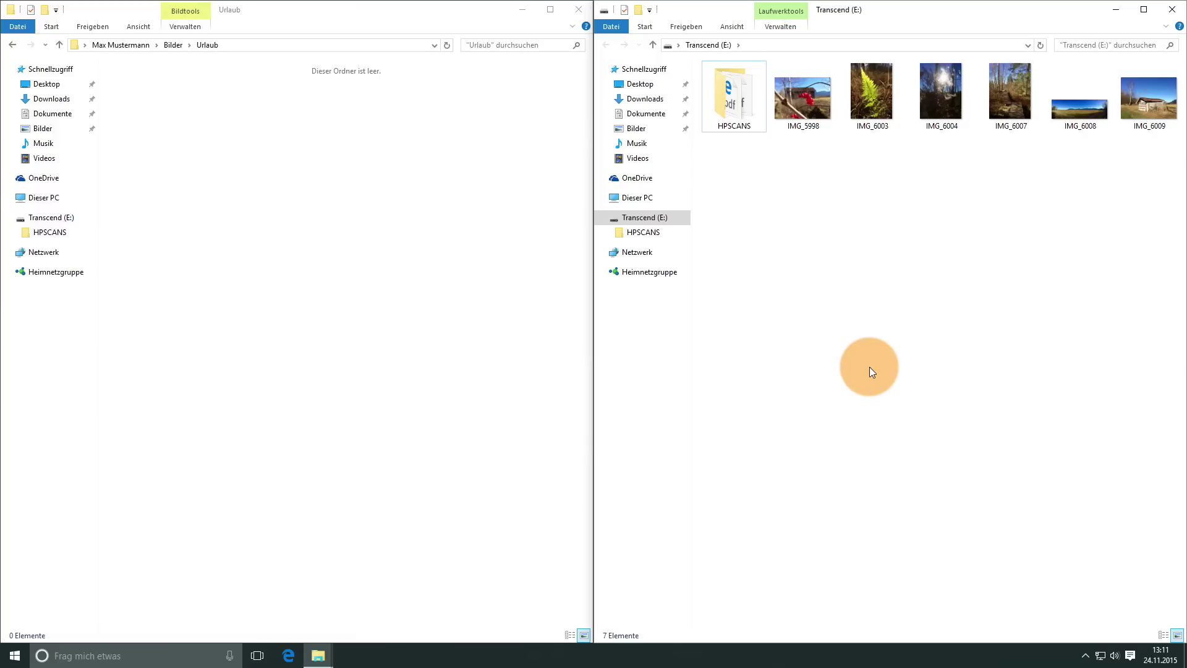
Select everything on Transcend (E:) except the HPSCANS folder
key(ctrl+a)
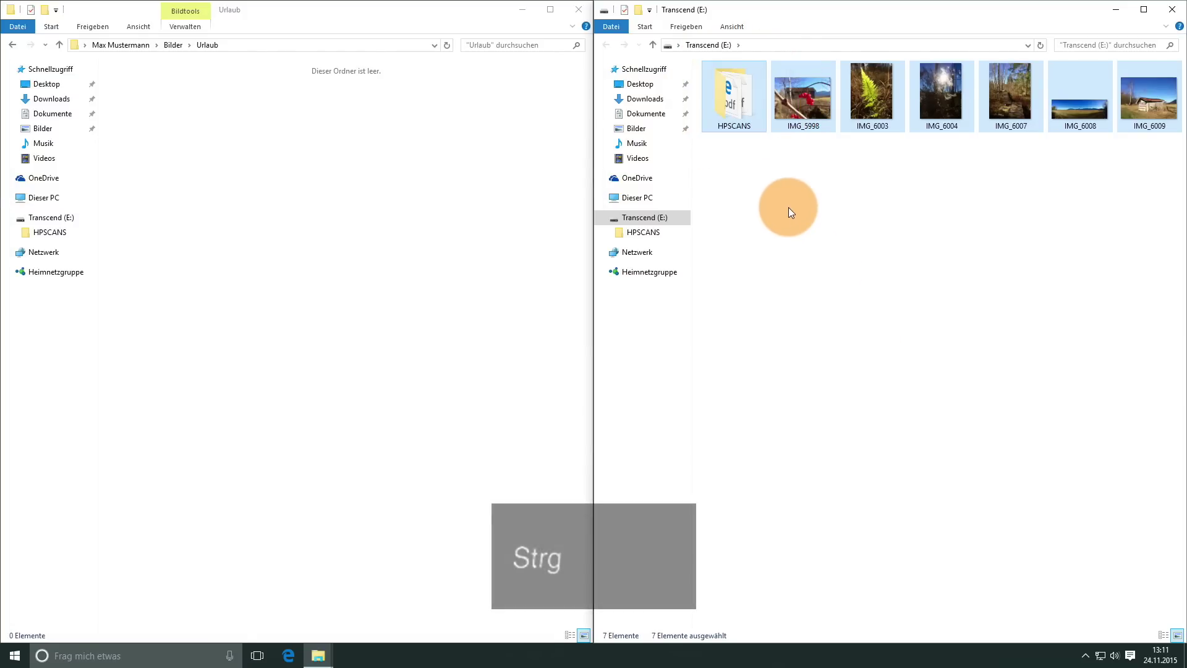
ctrl+click(743, 98)
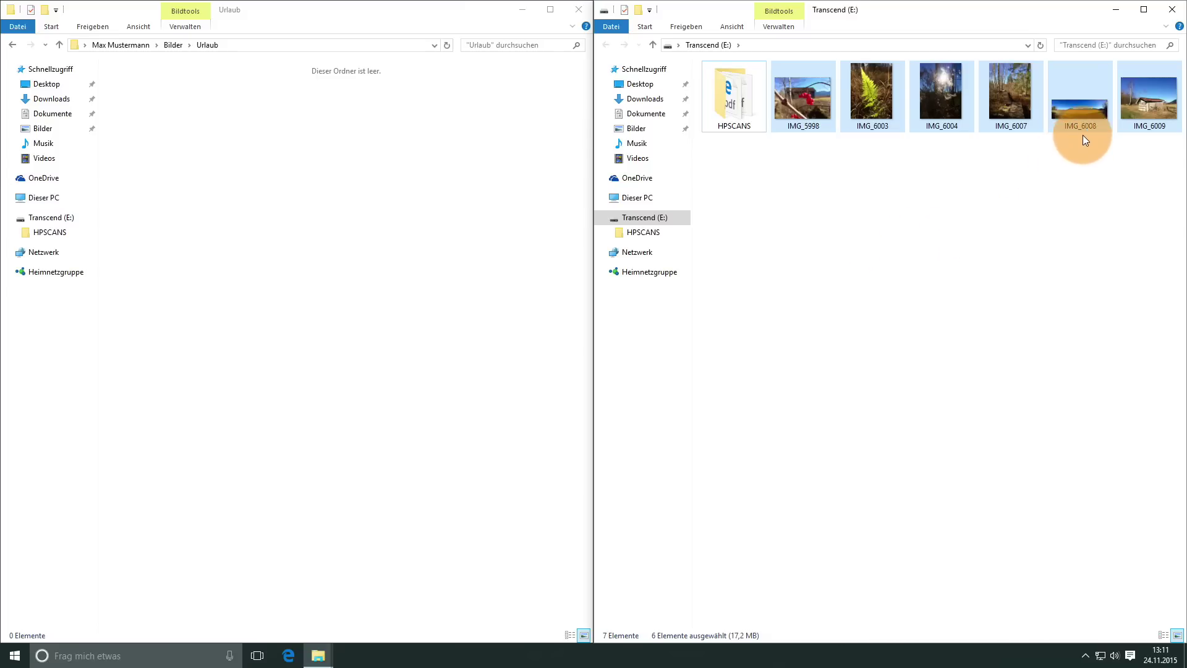
Remove IMG_6008 from the photo selection and add it back
key(ctrl)
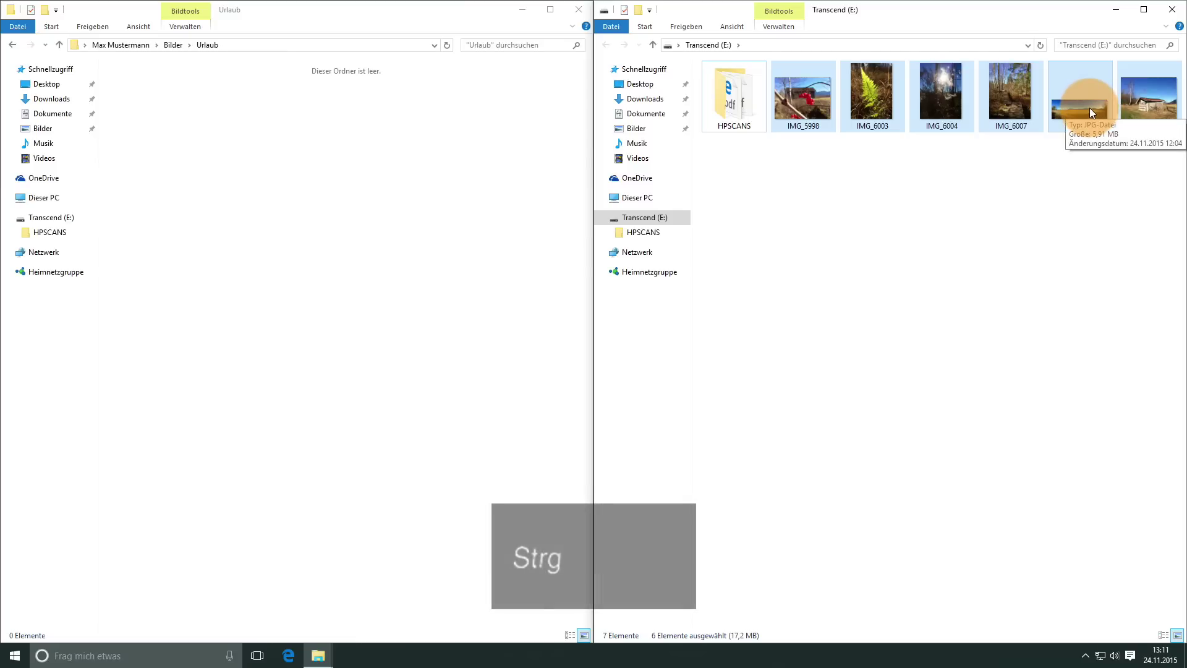
ctrl+click(1089, 108)
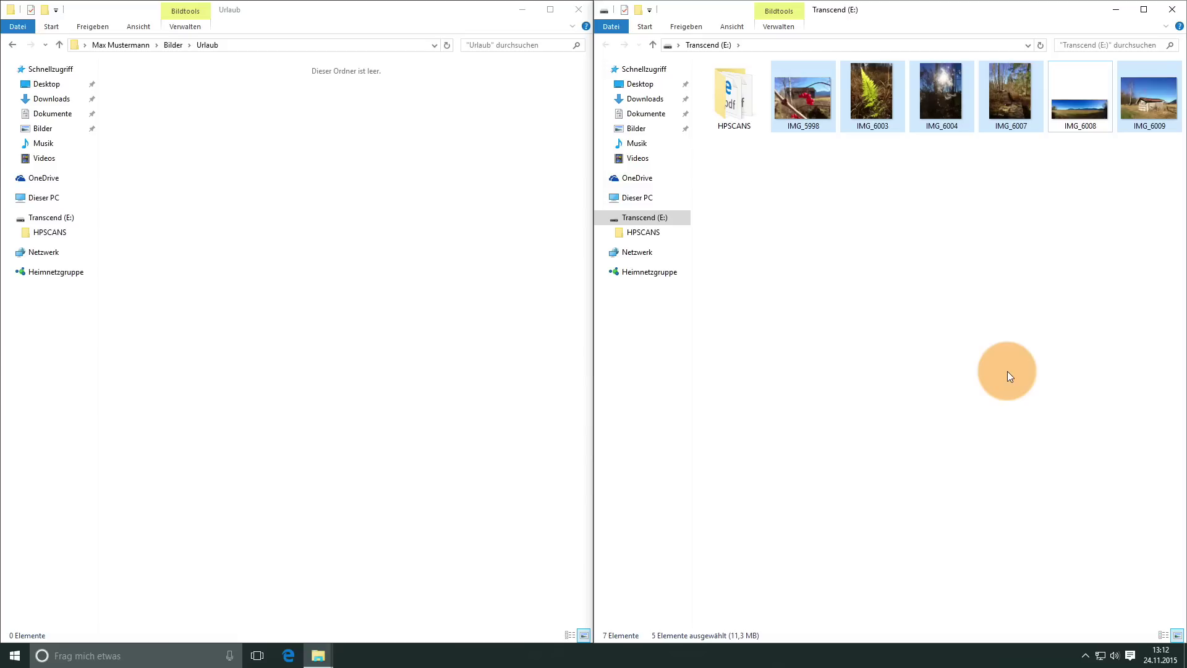
key(ctrl)
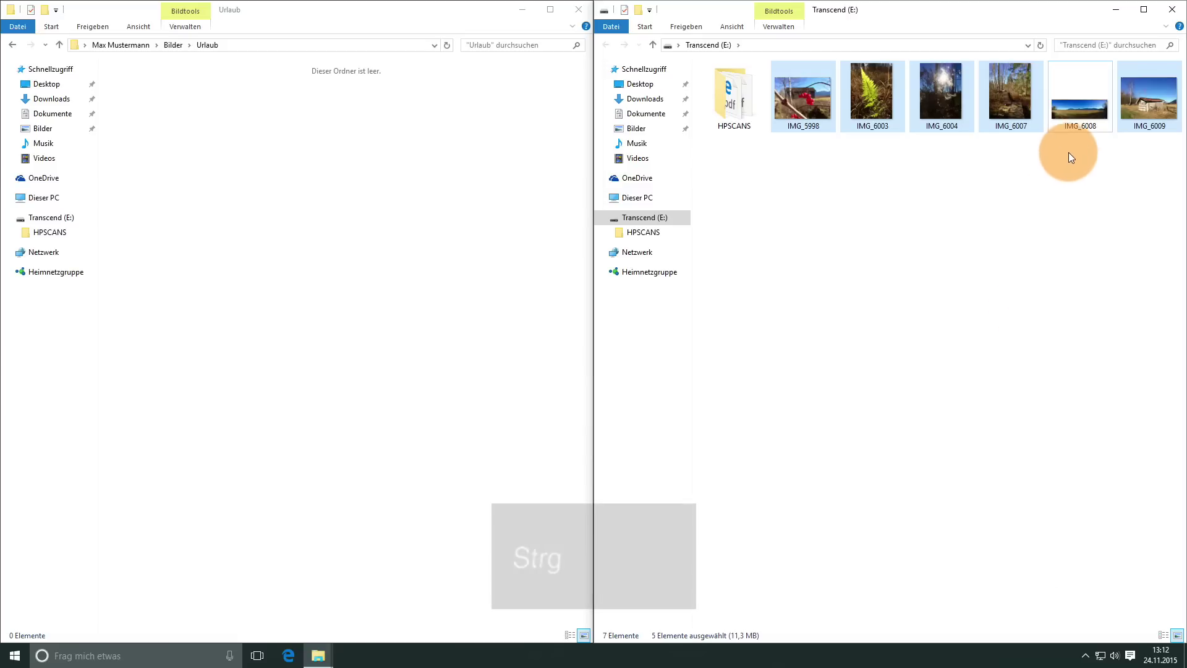
ctrl+click(1080, 106)
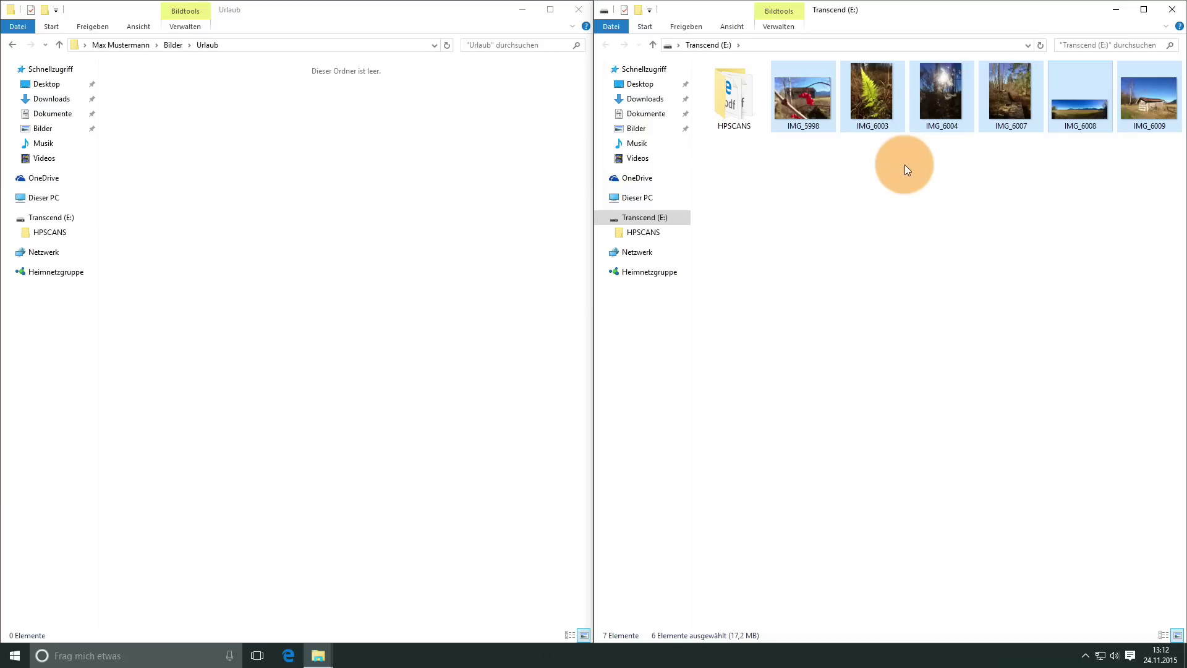
Move the six selected photos from Transcend (E:) into the Urlaub folder instead of copying them
mouse_move(884, 92)
mouse_down()
mouse_move(869, 118)
mouse_move(781, 154)
mouse_move(273, 176)
mouse_up()
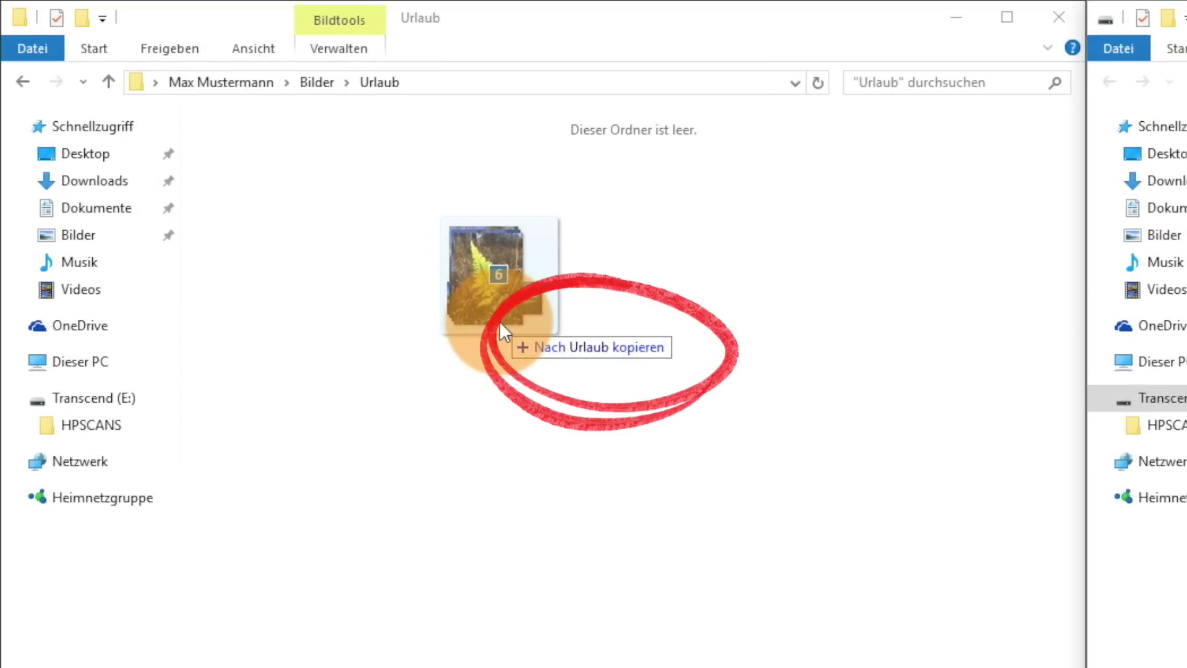
drag(500, 321, 499, 320)
drag(499, 321, 499, 321)
key(shift)
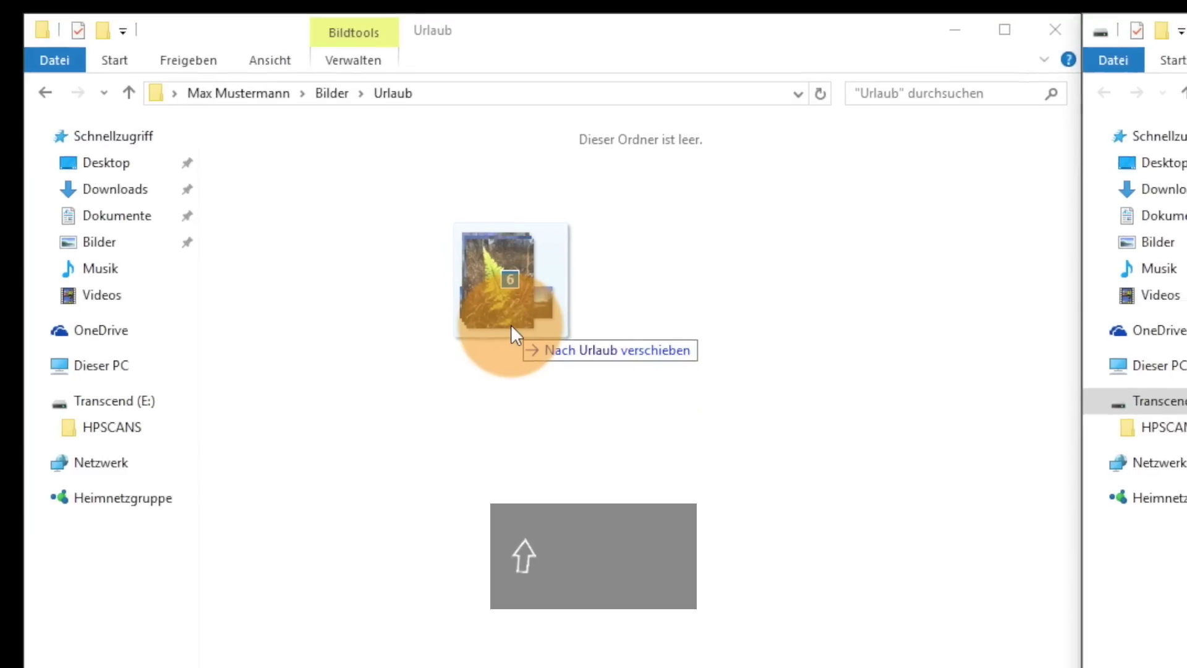
drag(313, 204, 311, 204)
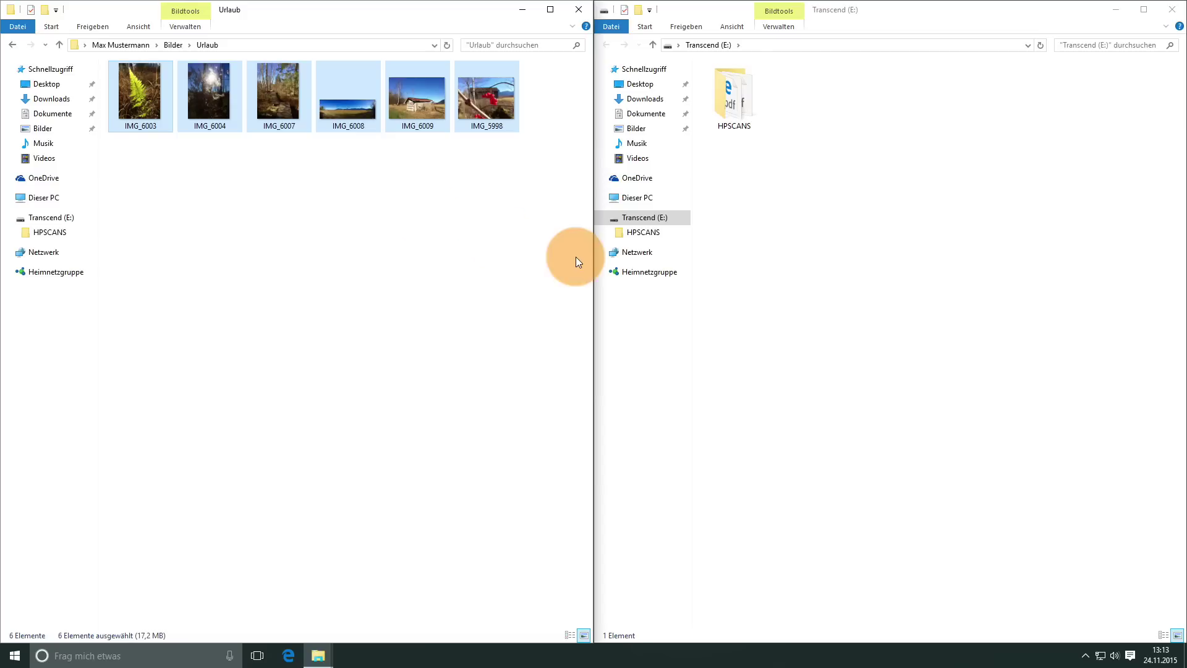
Eject the Transcend (E:) drive and undock the Urlaub window towards the middle of the desktop
right_click(656, 220)
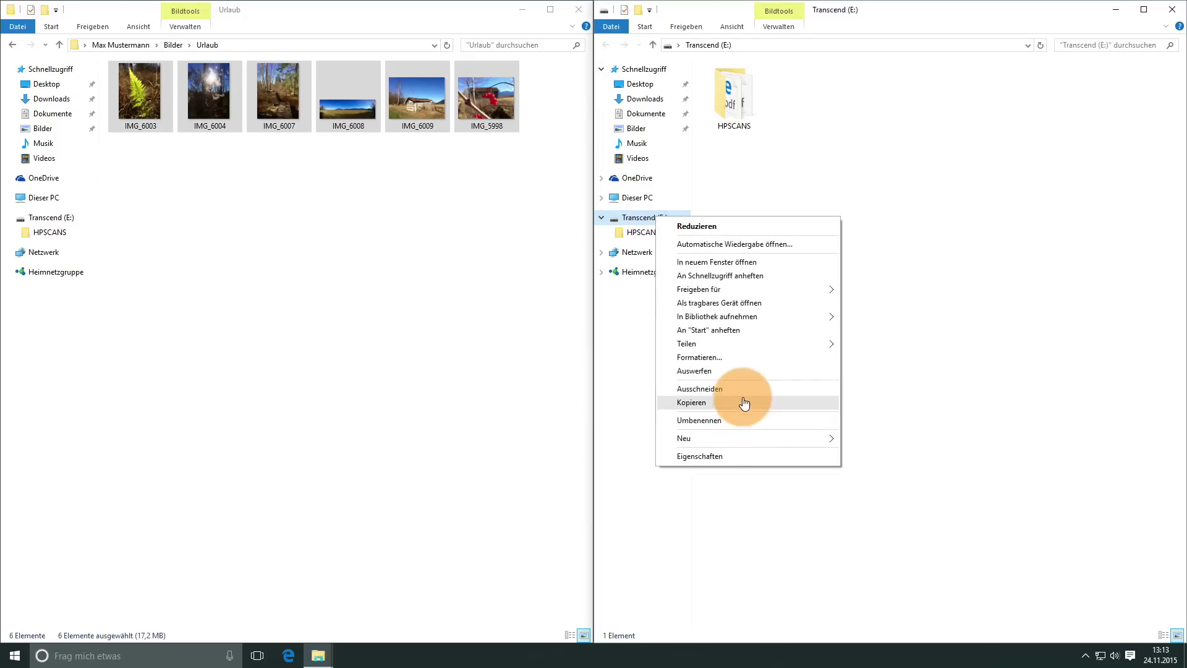
click(734, 372)
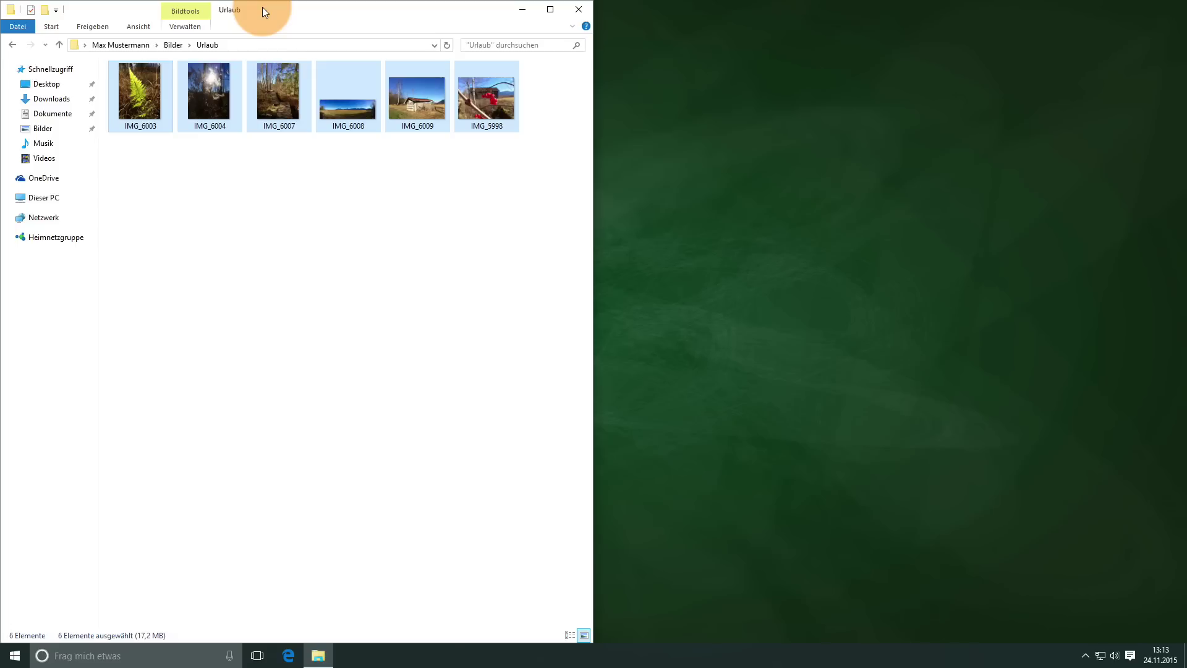
drag(263, 11, 508, 107)
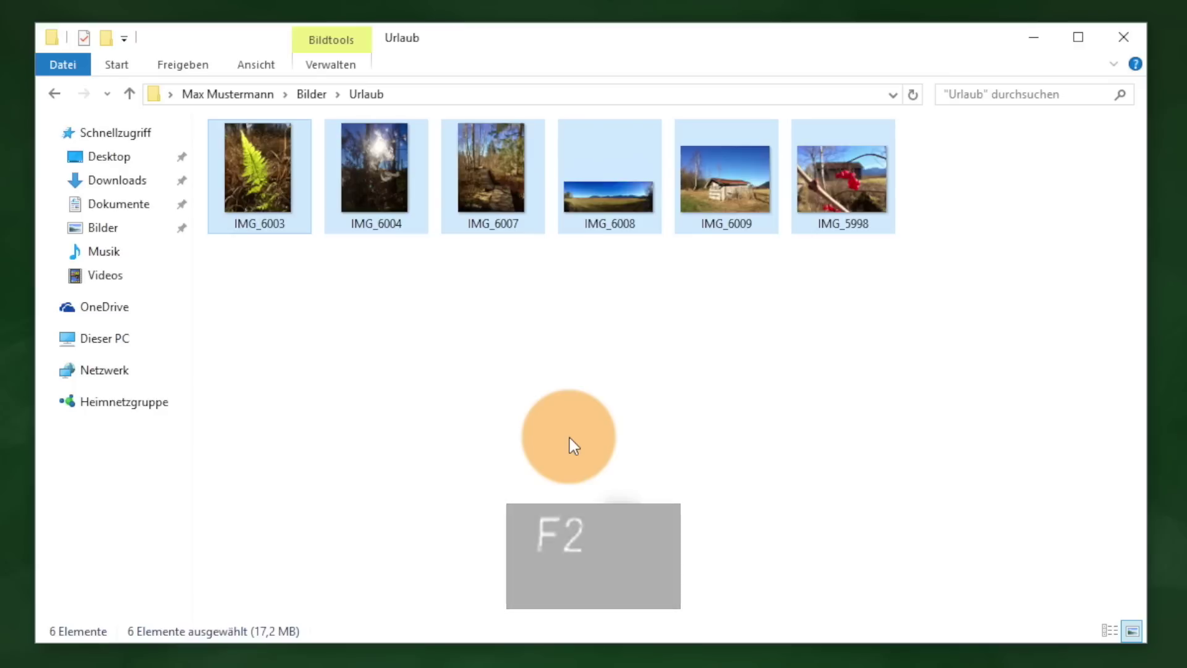
Rename all six selected photos together with the base name Urlaub 2015
key(F2)
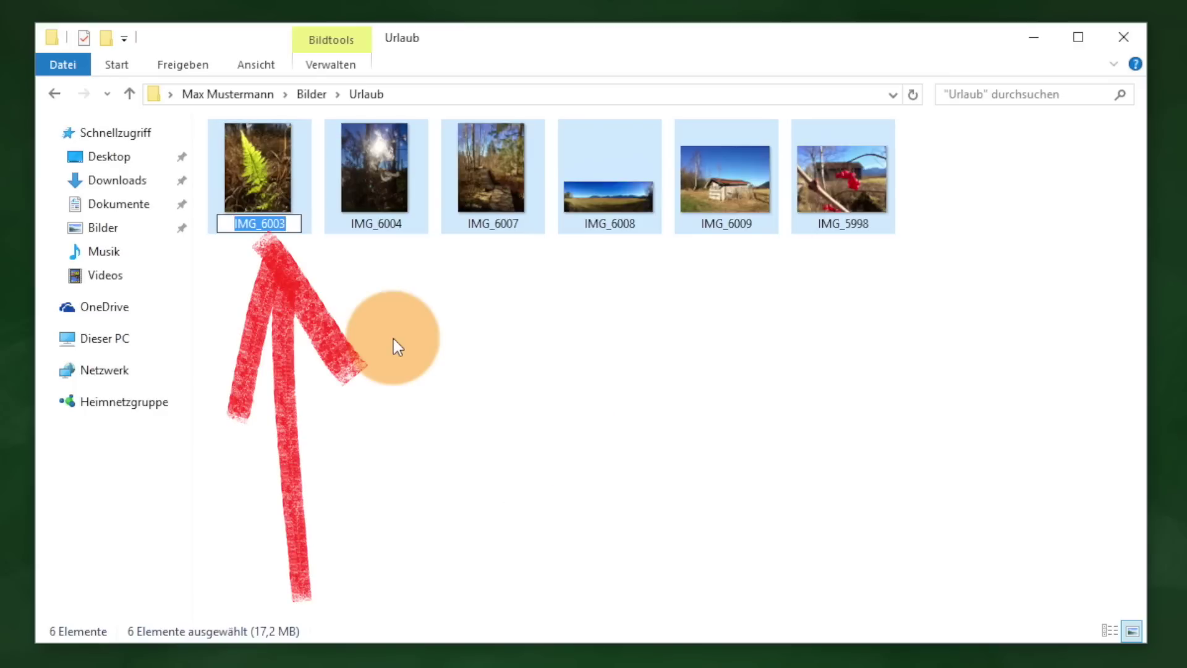
text(Urlau)
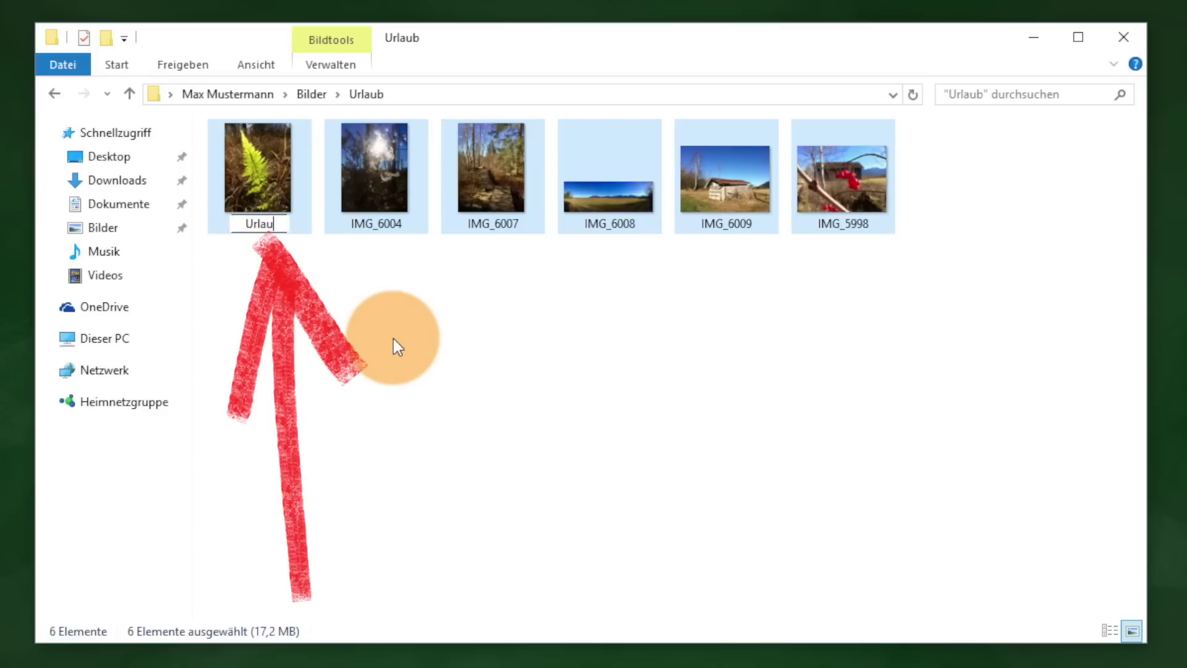
text(b 2015)
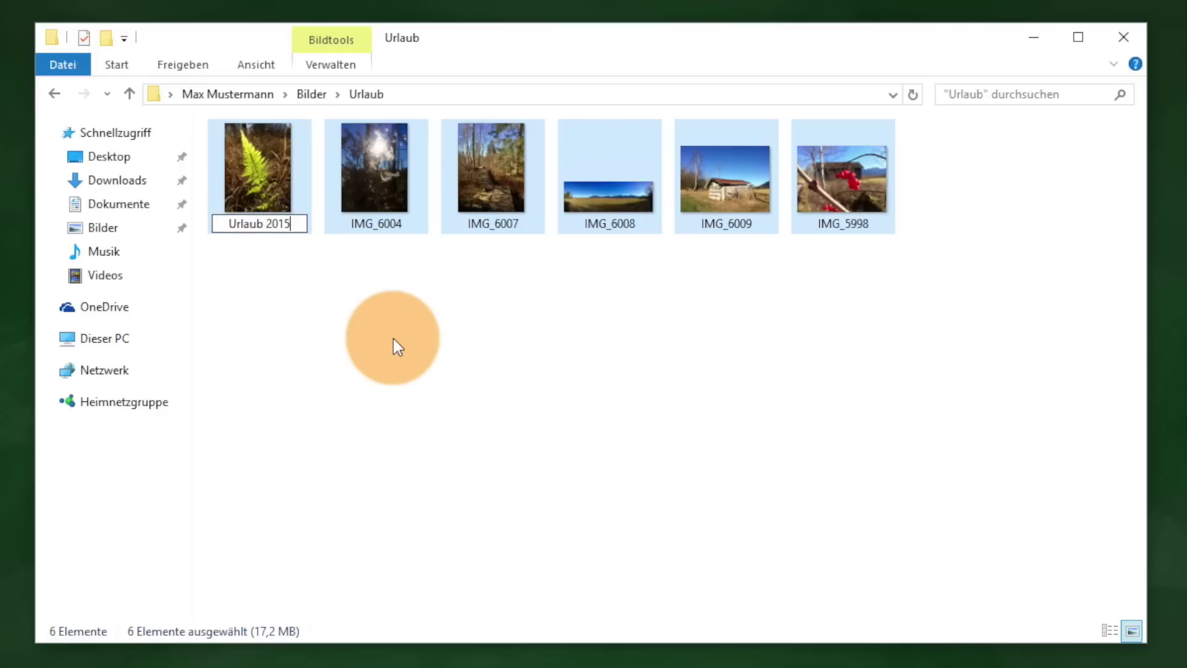
key(Return)
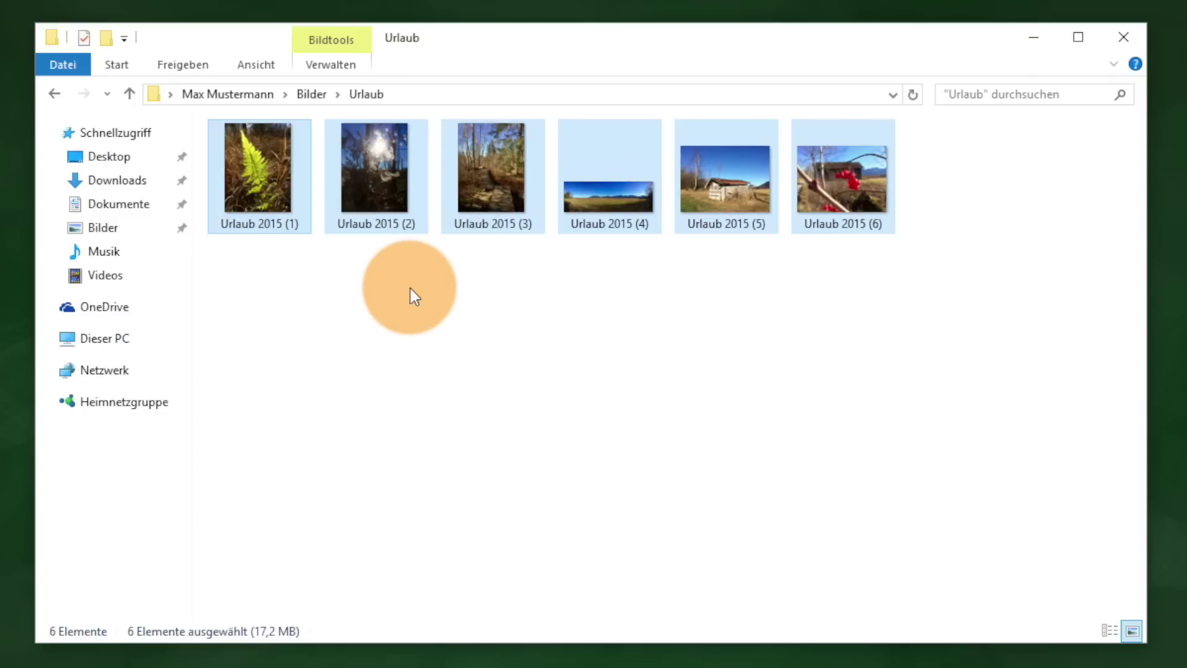
Go back to Bilder, rename the Urlaub folder as Urlaub 2015 and reopen it
key(BackSpace)
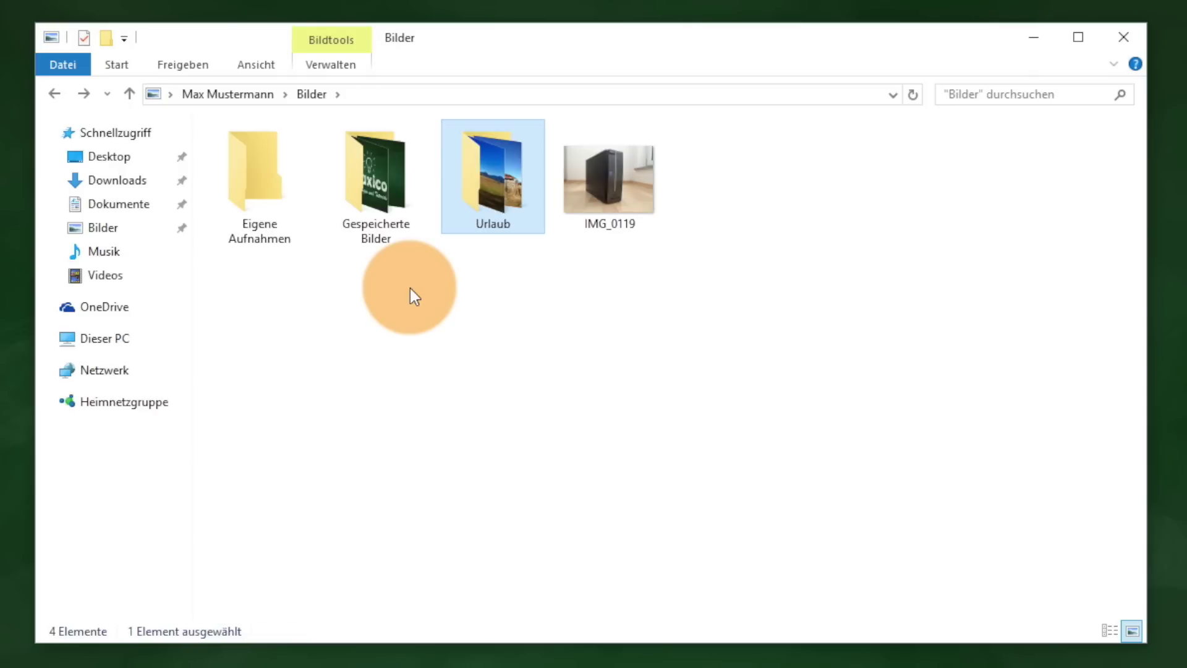
key(F2)
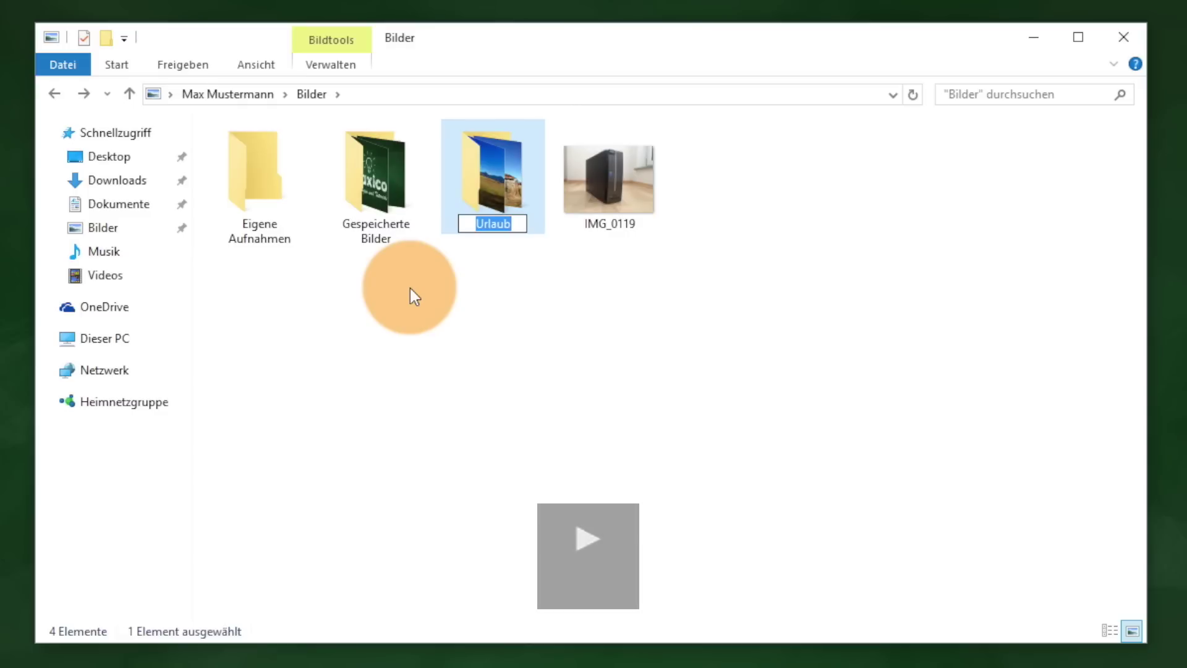
key(Right)
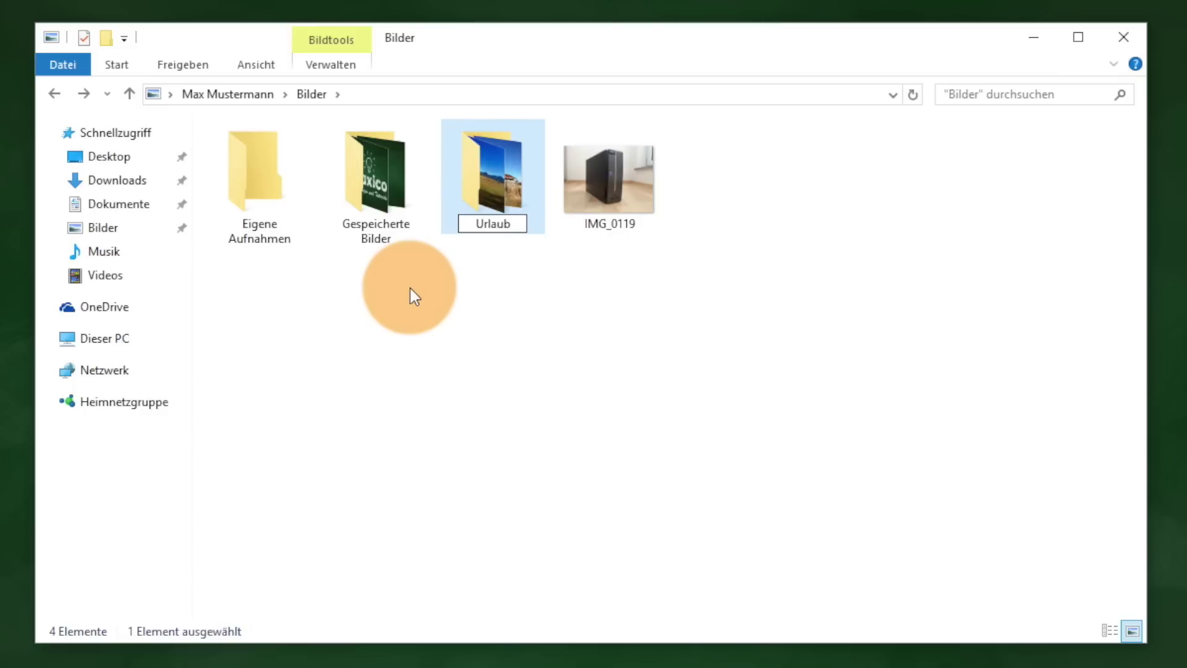
text(2015)
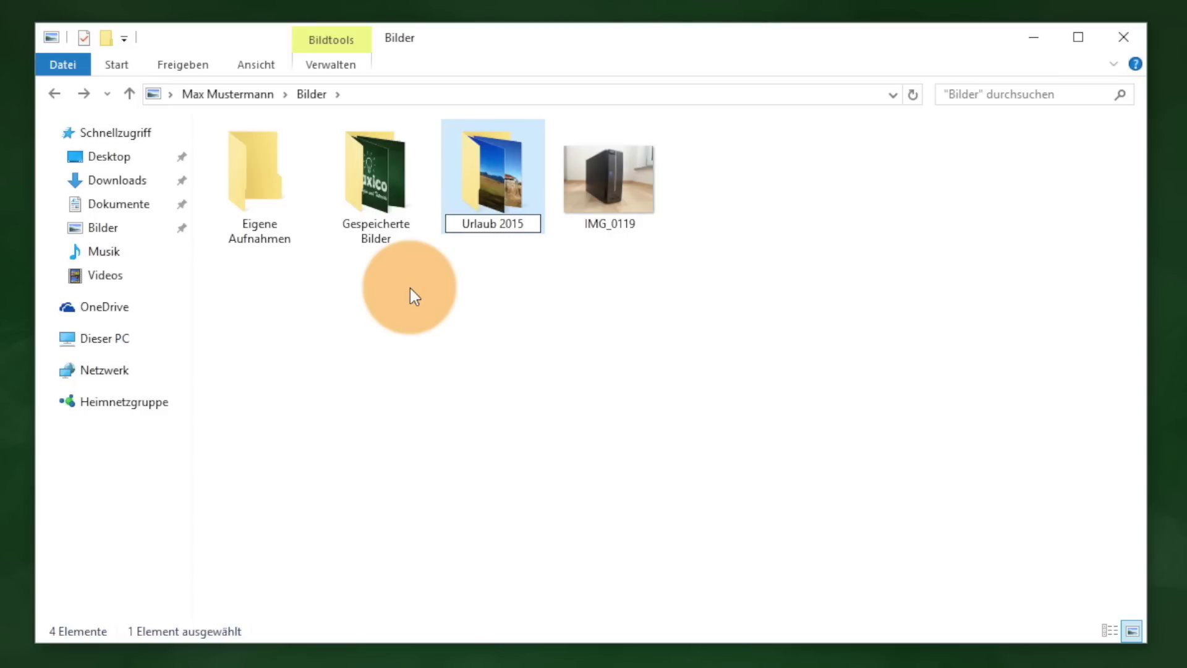
key(Return)
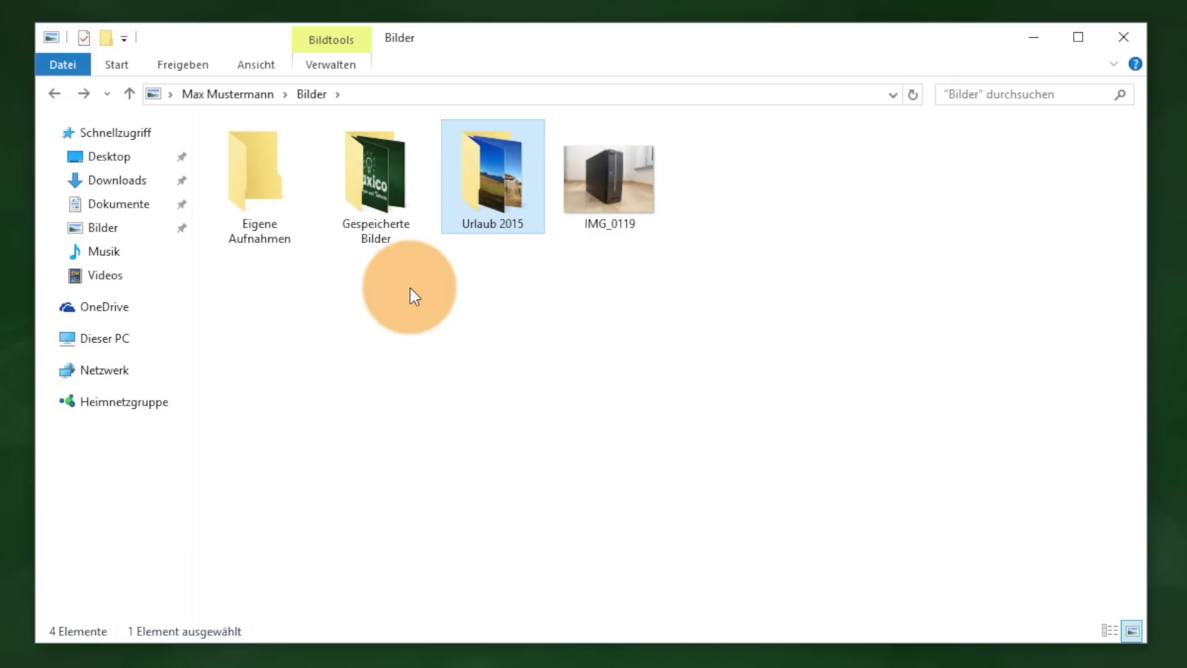
key(Return)
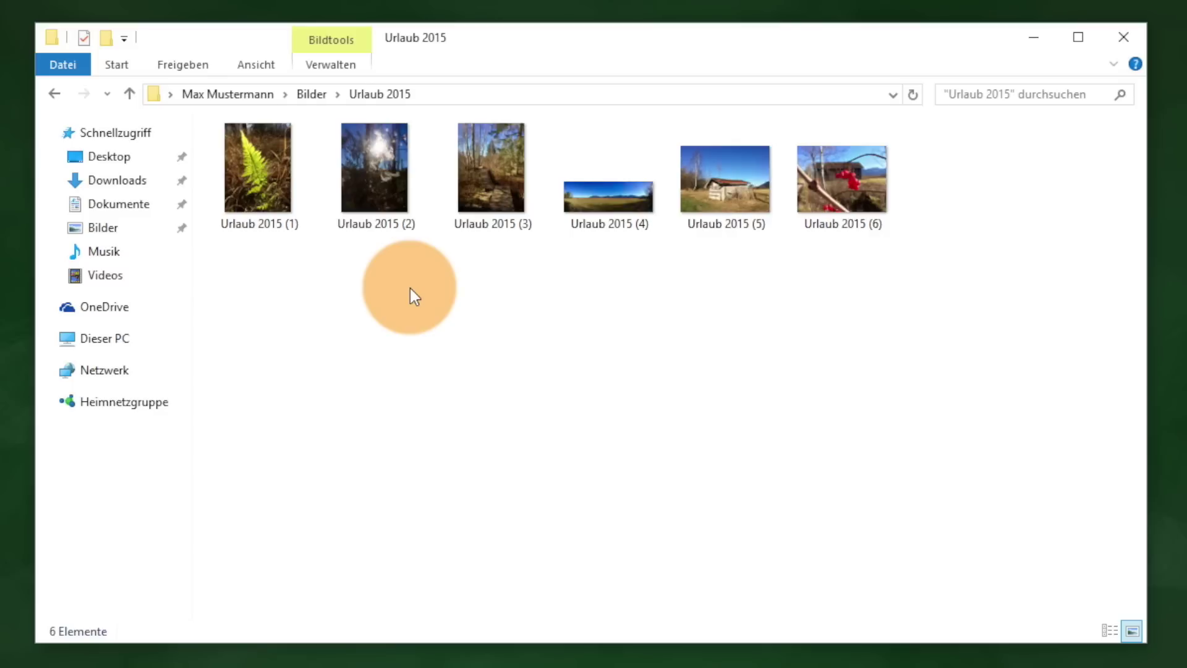
Select the photo Urlaub 2015 (6), view it in the Fotos app and close the viewer
key(Right)
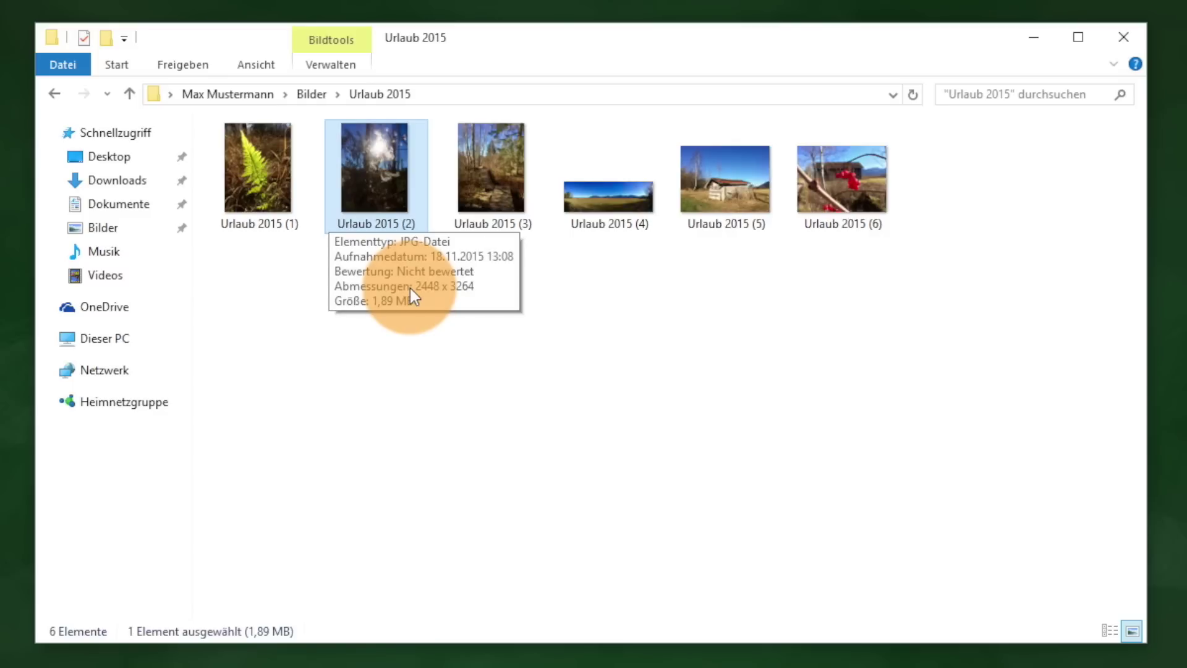
key(Left)
key(Right)
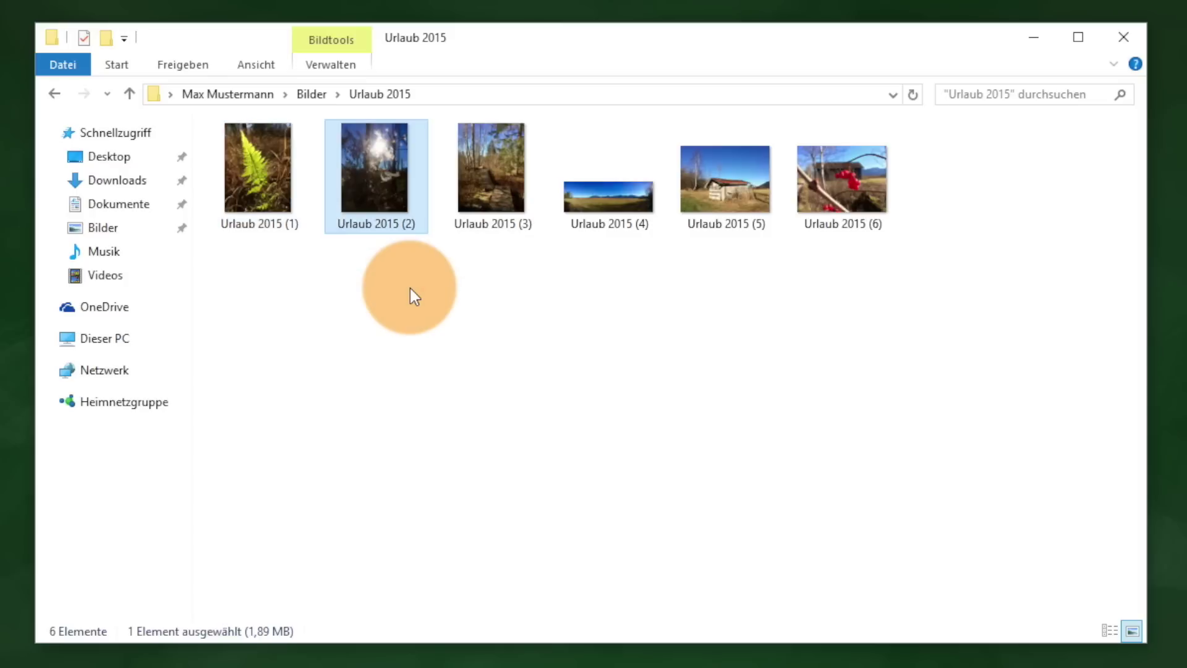
key(Right)
key(Right)
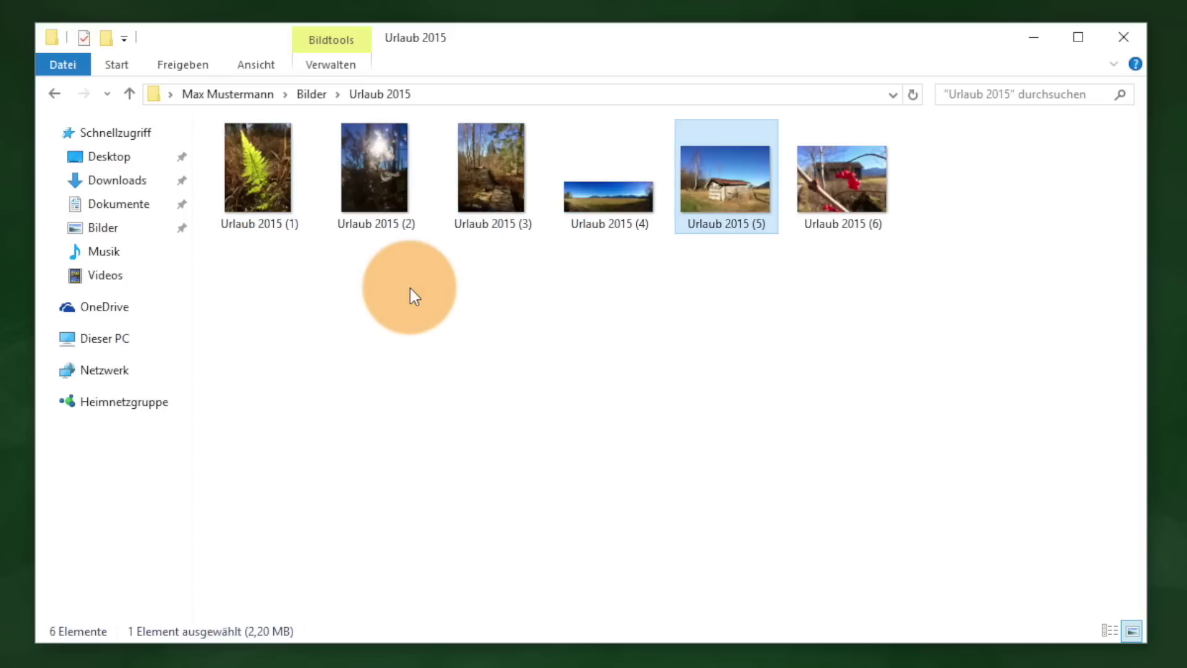
key(Right)
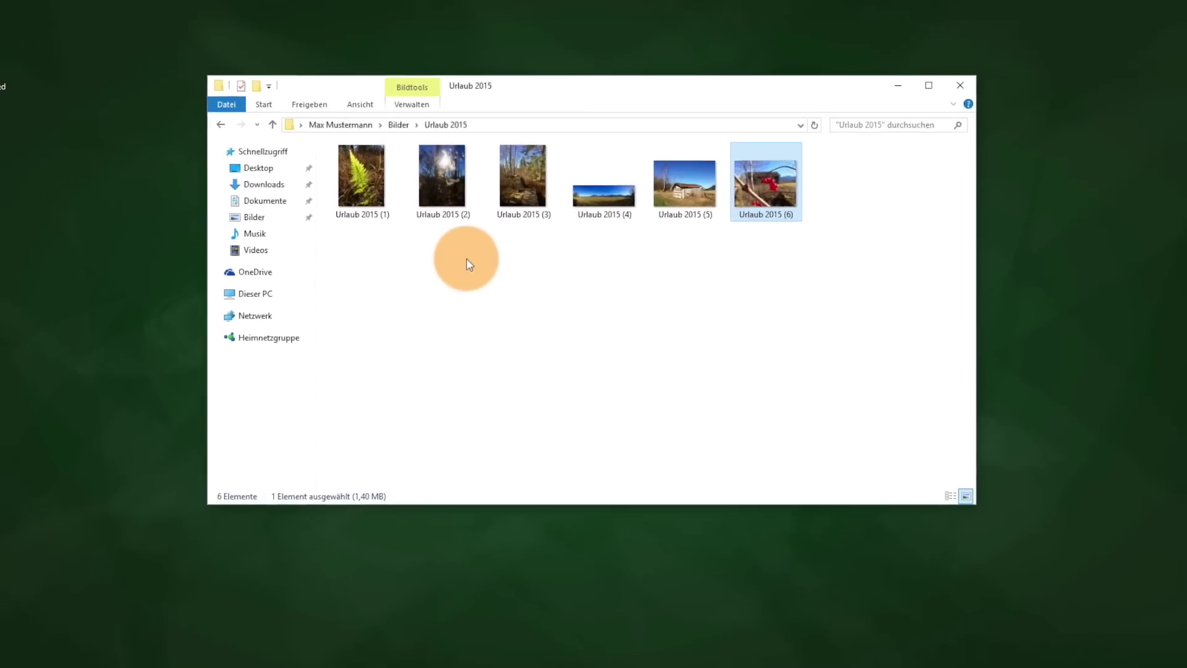
key(Return)
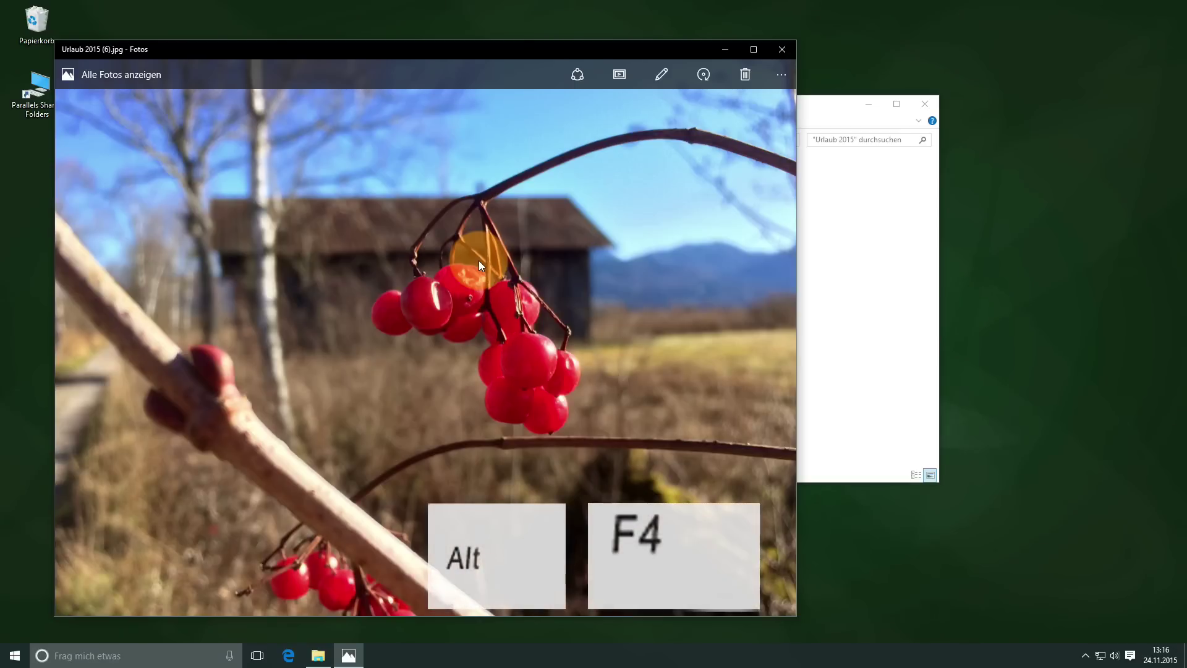
key(alt+F4)
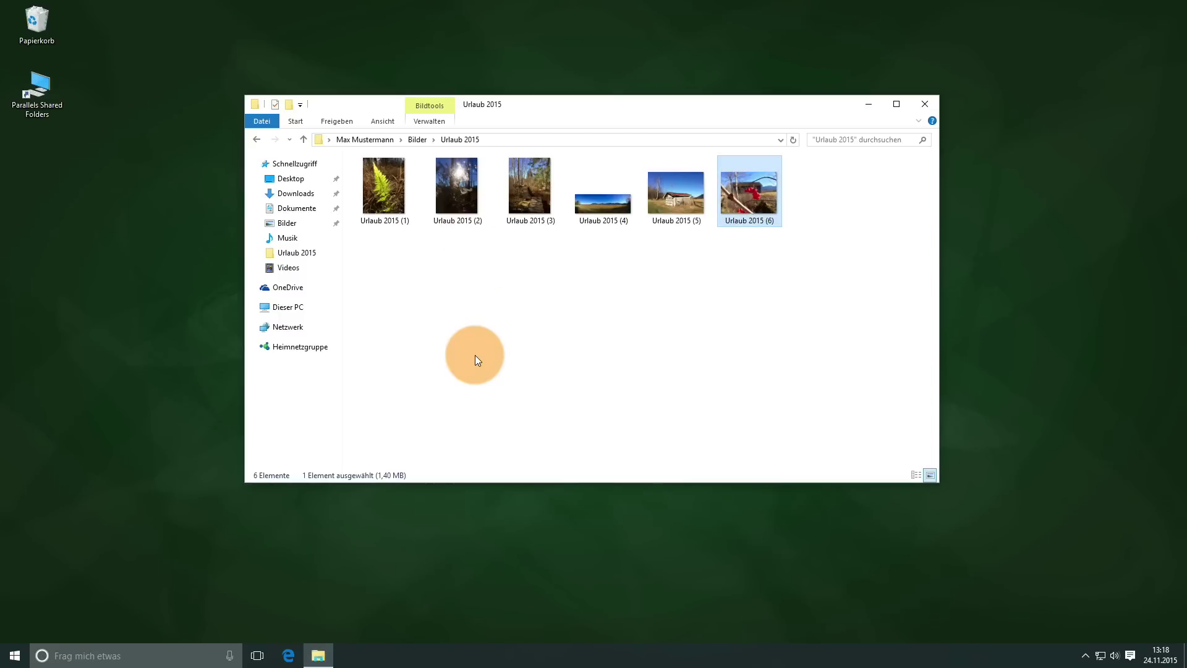
Find GIMP 2 under the letter G in the list of all apps and launch it
key(super)
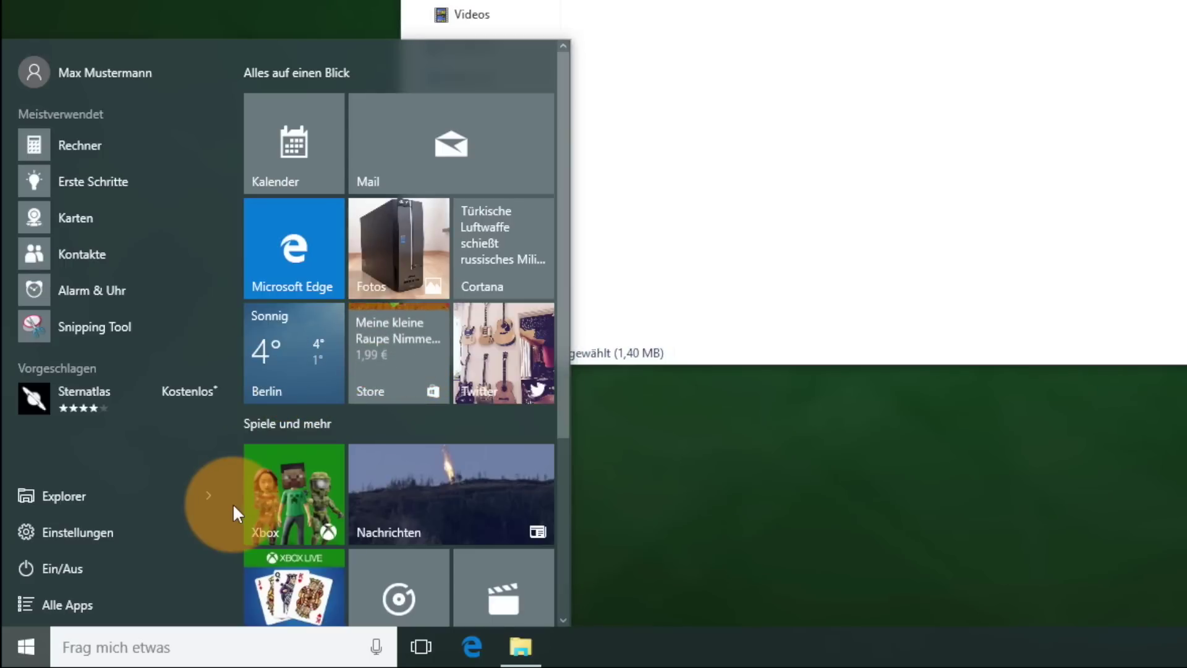
click(66, 628)
click(154, 601)
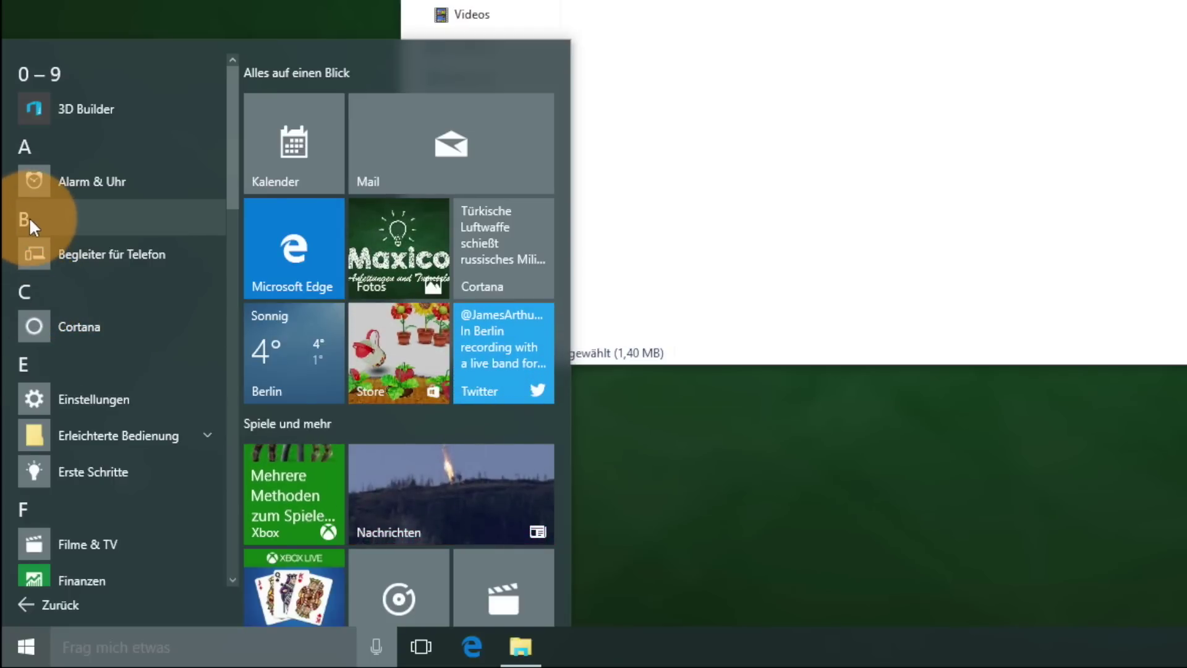
click(40, 157)
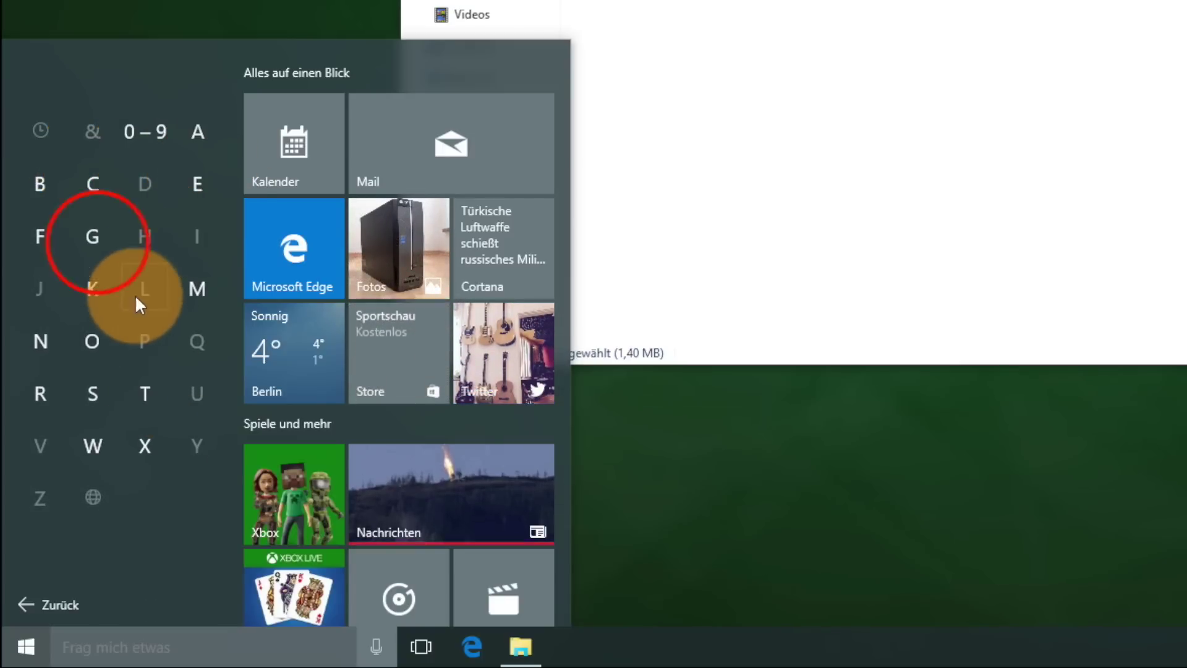
click(98, 243)
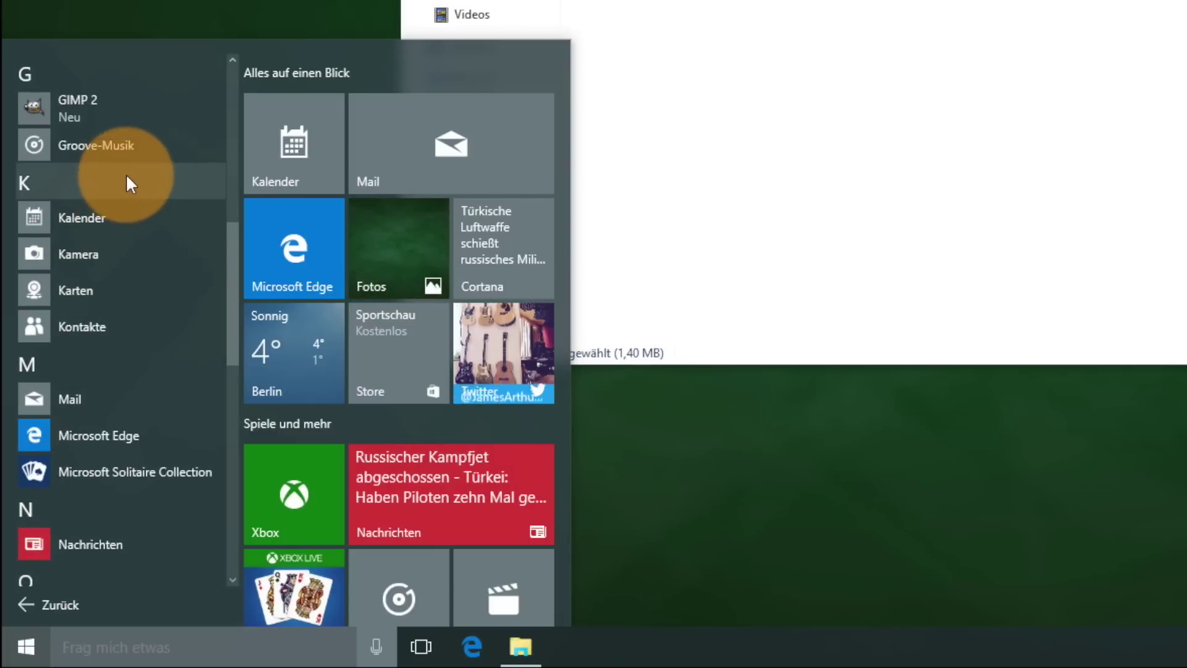
click(101, 118)
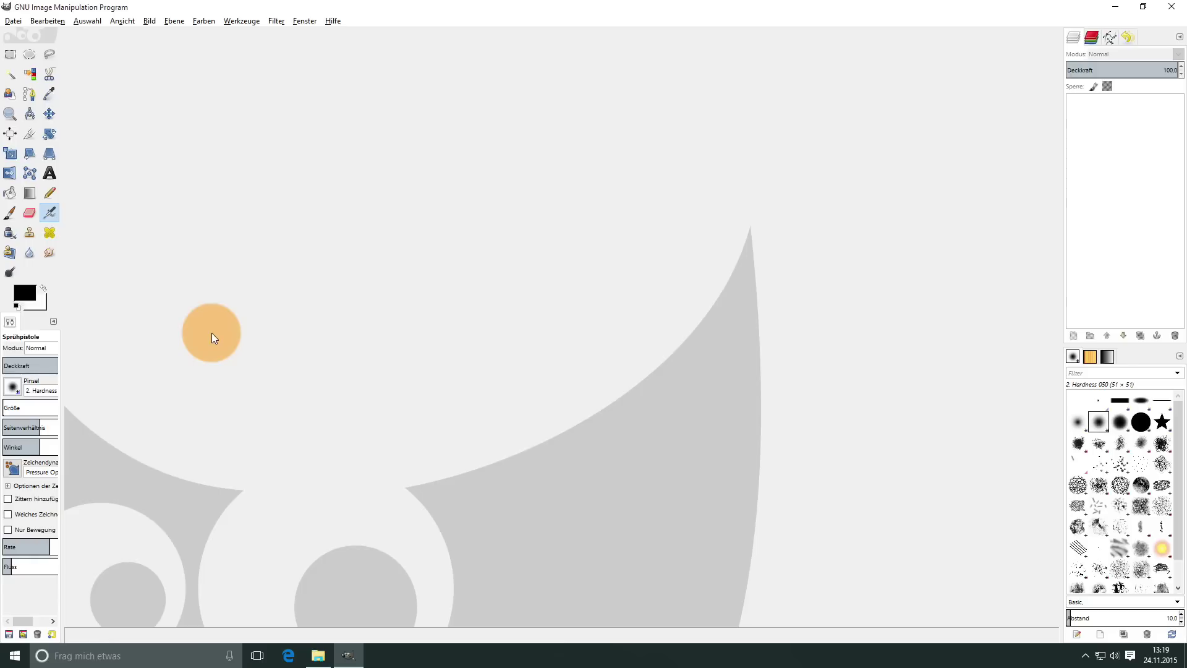
Switch to the Urlaub 2015 Explorer window and open its photo Urlaub 2015 (6) in GIMP
key(alt+Tab)
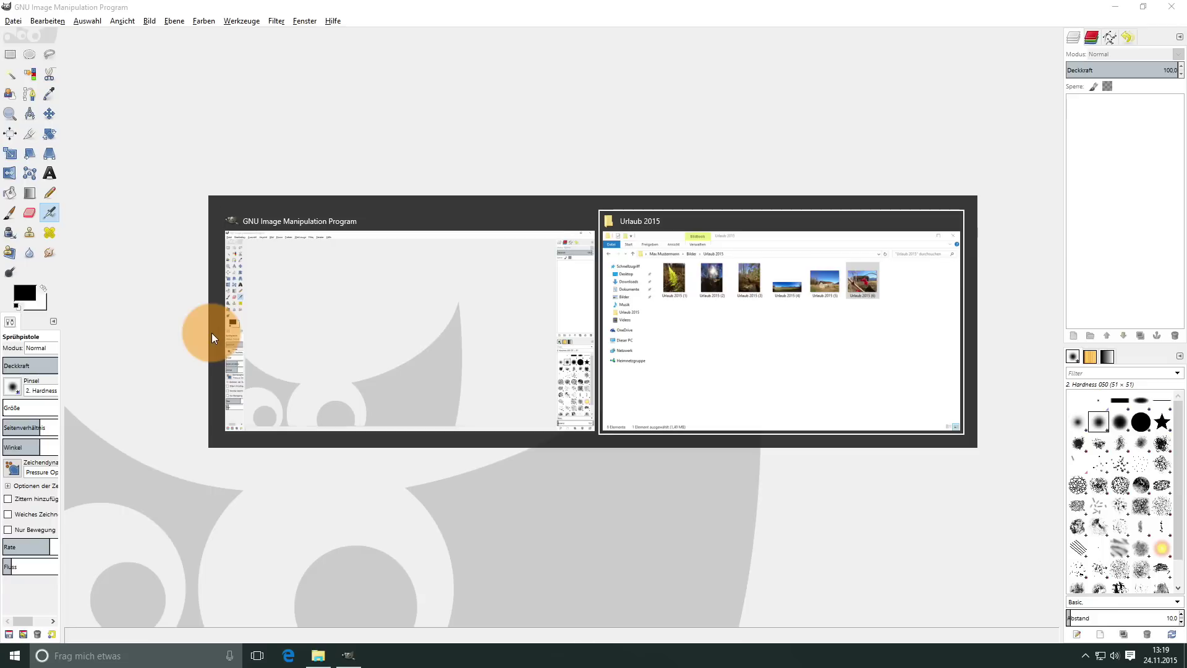
key(alt+Tab)
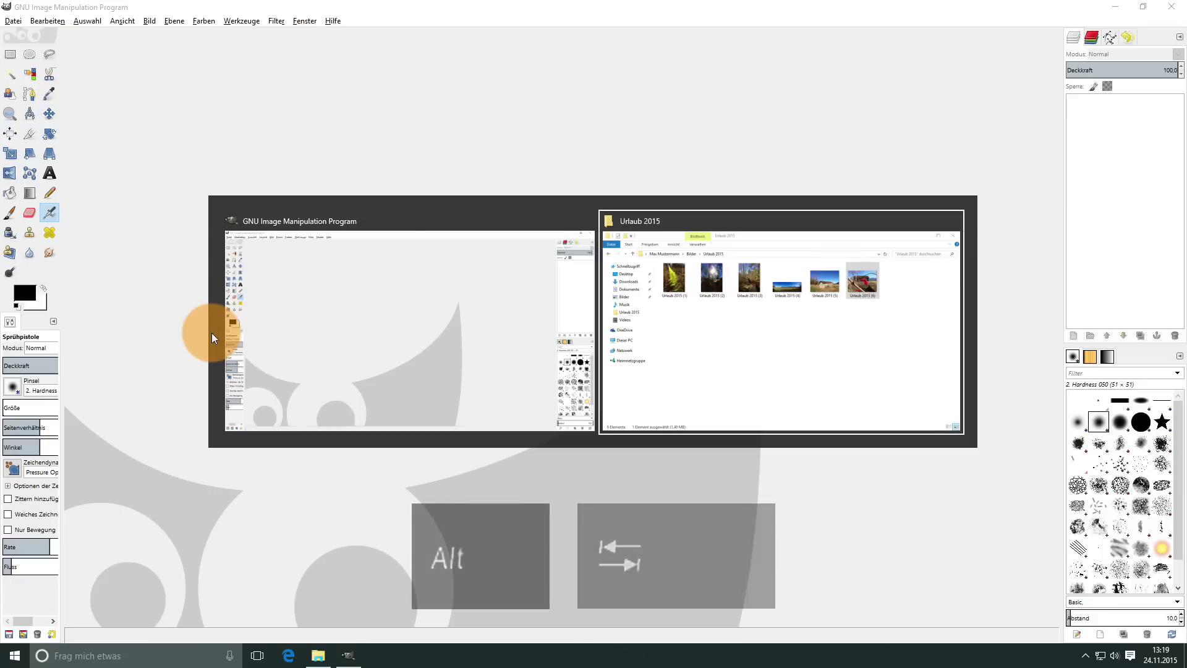
key(alt+Tab)
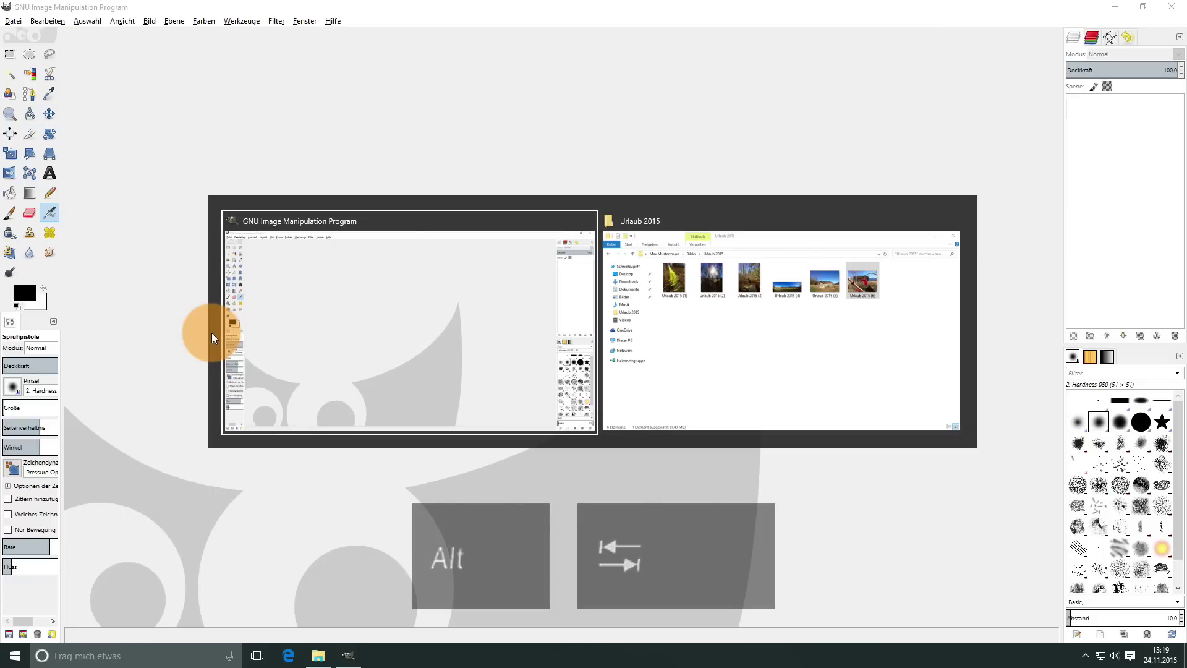
key(alt+Tab)
key(alt+Tab)
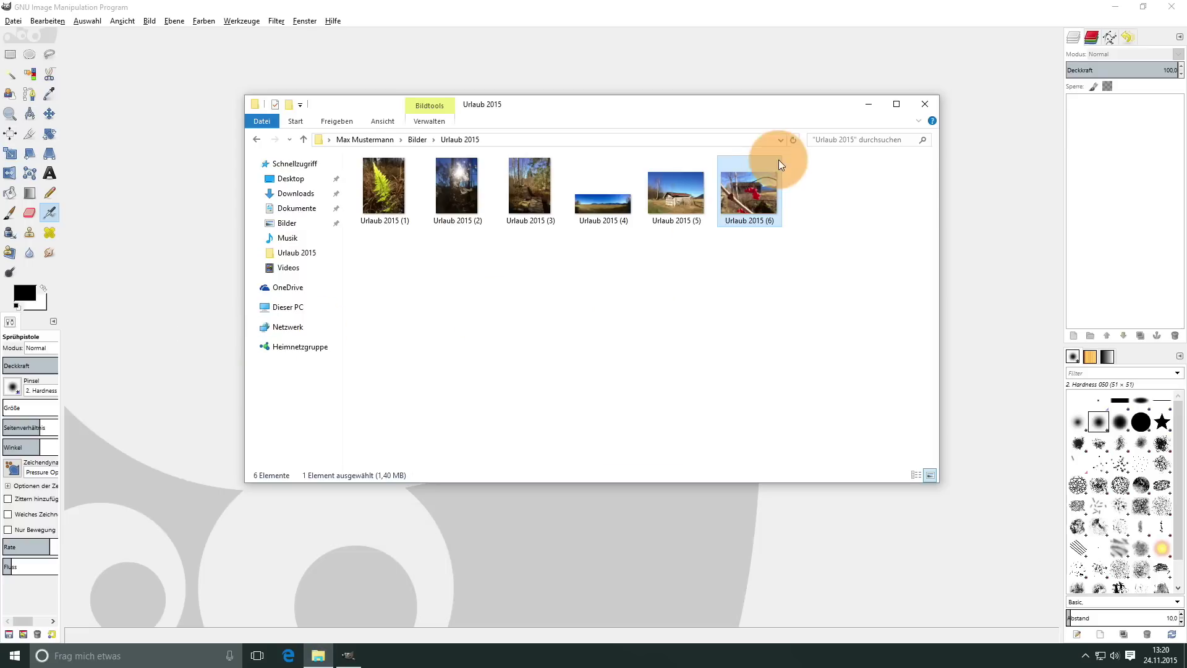
mouse_move(748, 191)
mouse_down()
mouse_move(725, 328)
mouse_move(403, 399)
mouse_move(154, 331)
mouse_move(152, 274)
mouse_up()
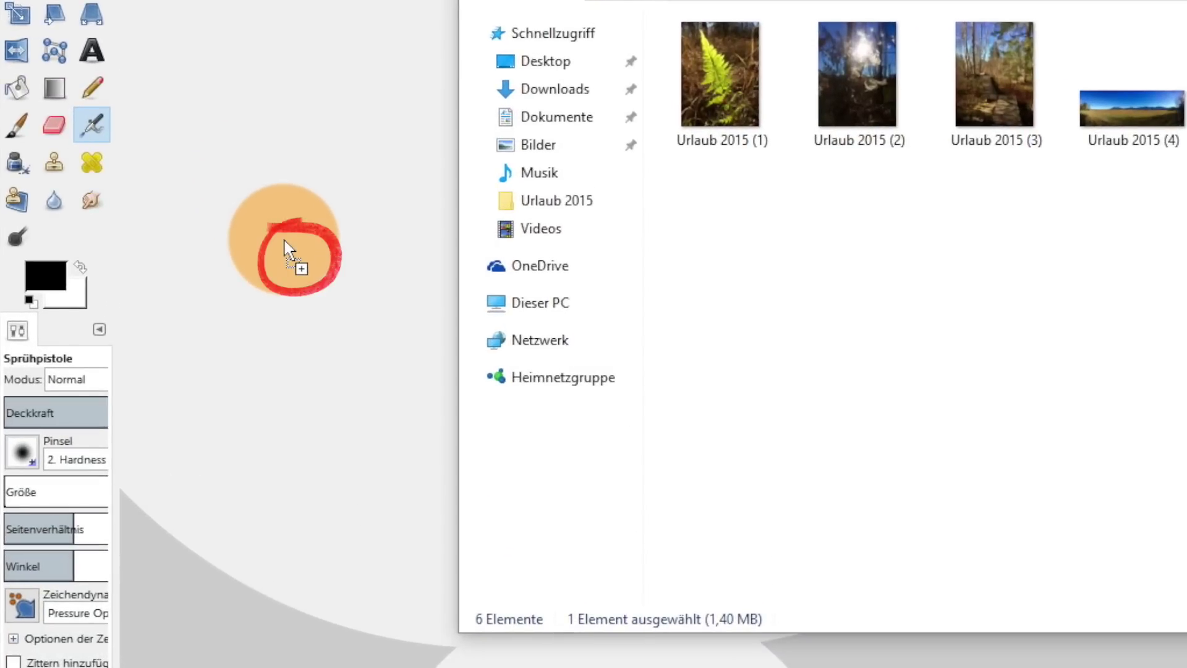
drag(284, 249, 154, 276)
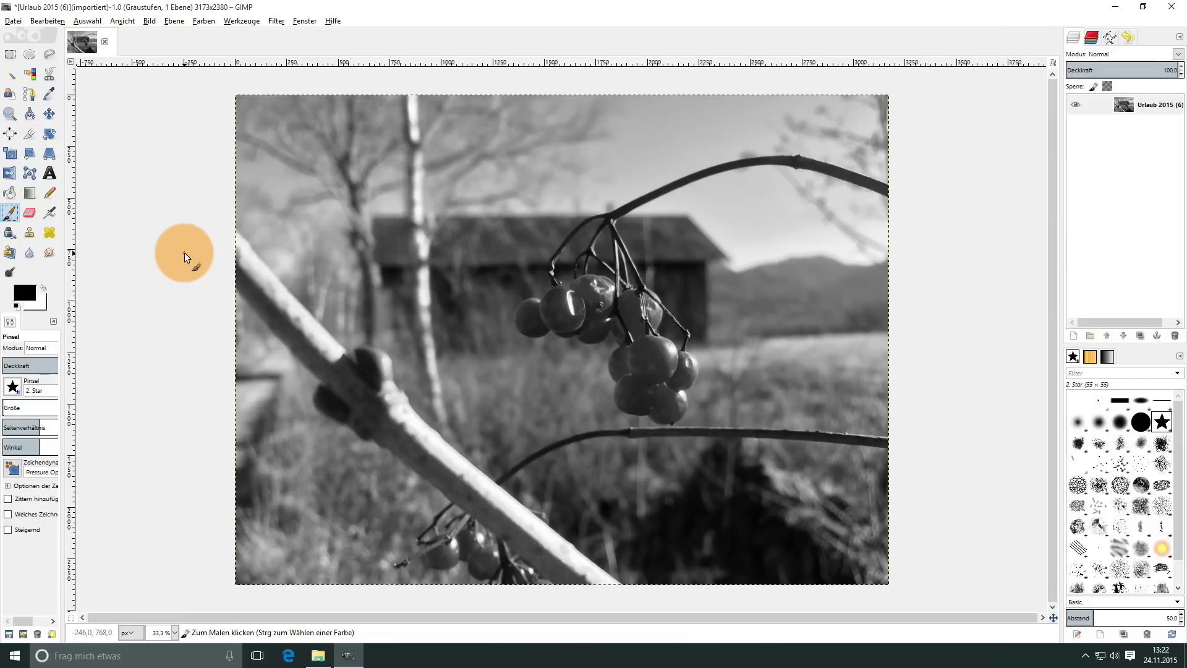
Save the greyscale image as Urlaub 2015 (sw).xcf in the Urlaub 2015 folder under Pictures
key(ctrl+shift+s)
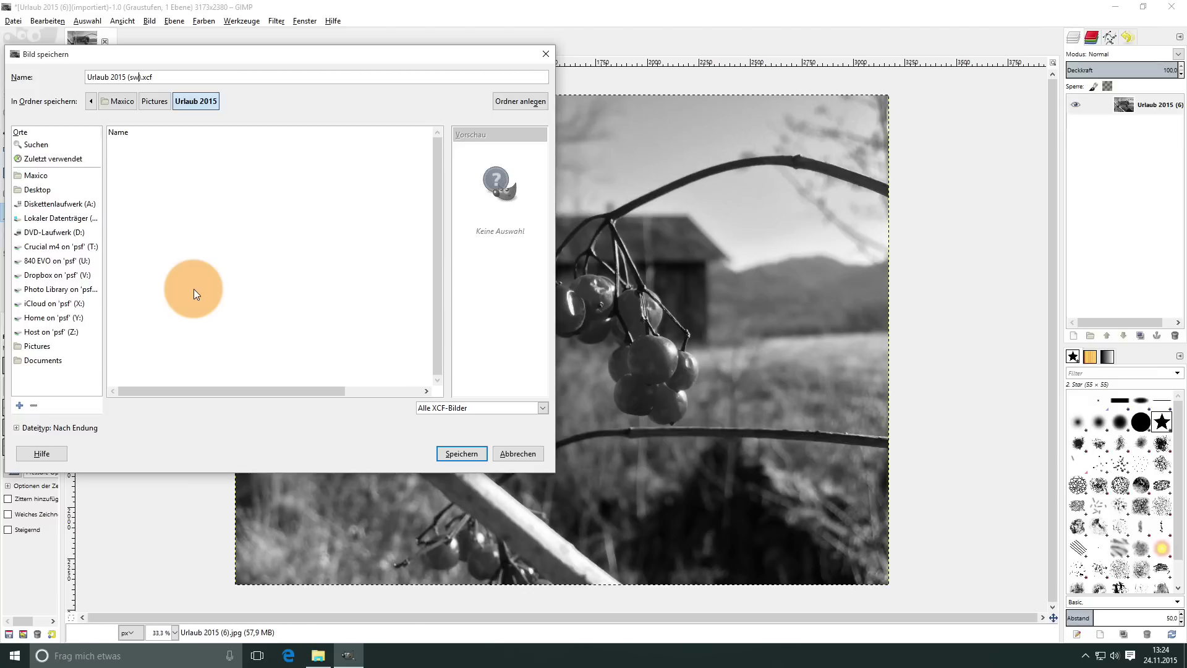
key(Return)
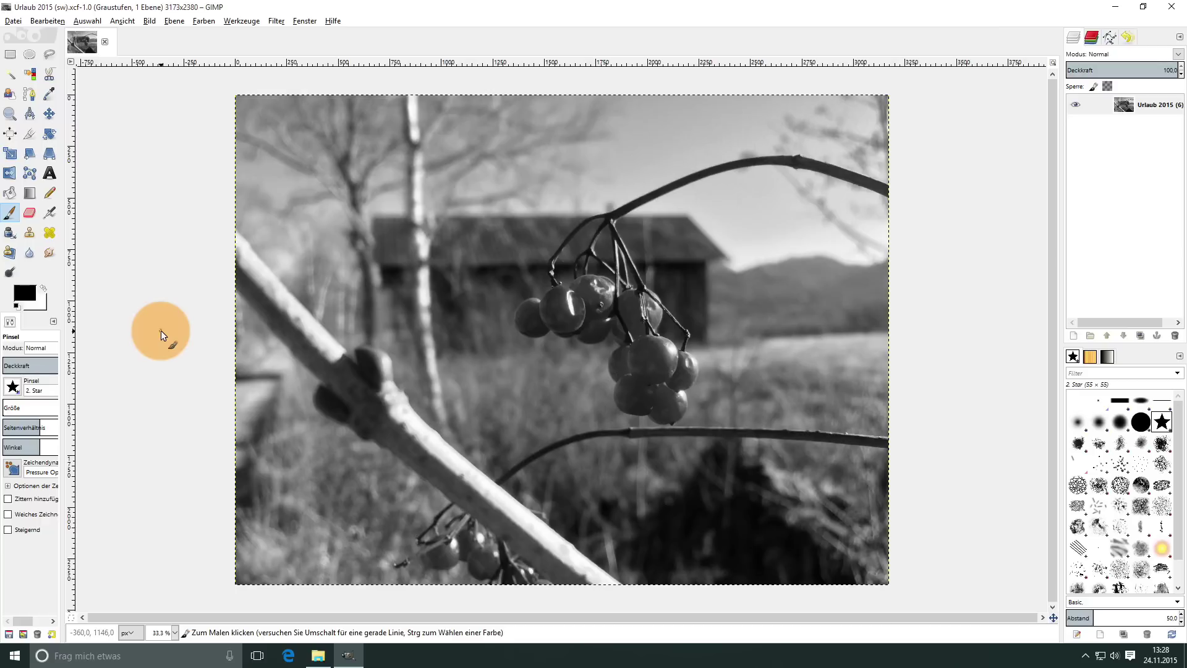
Open a second Explorer window from Urlaub 2015, switch it to Dokumente and open the file Text 02 in WordPad
key(alt+Tab)
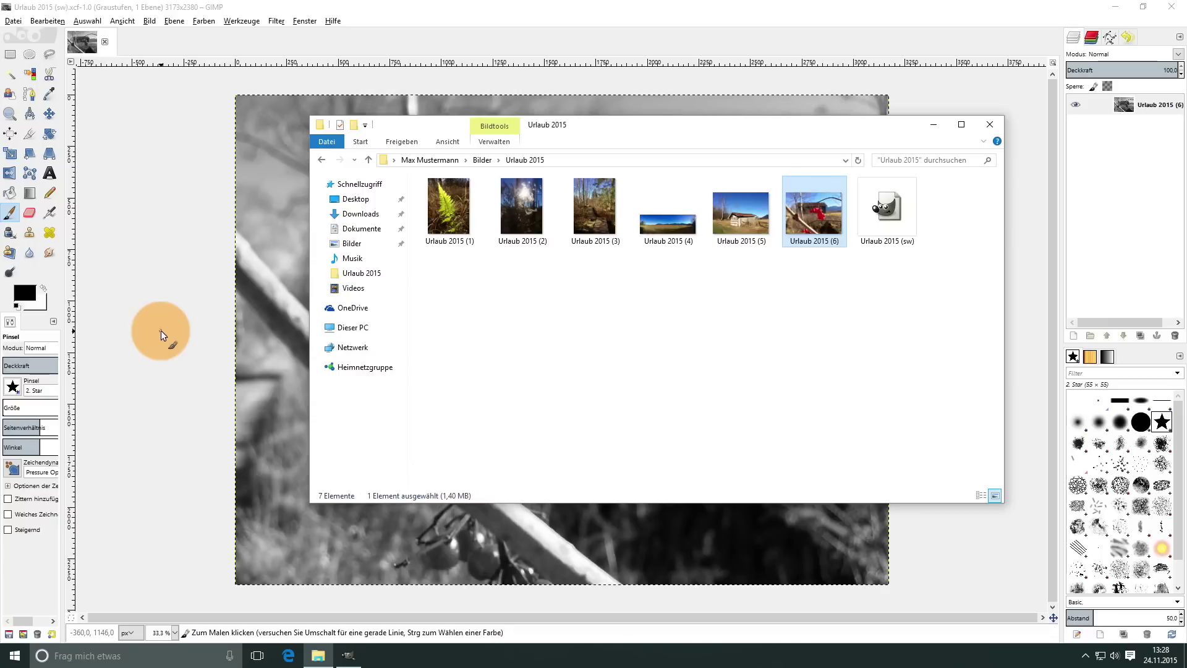
key(ctrl+n)
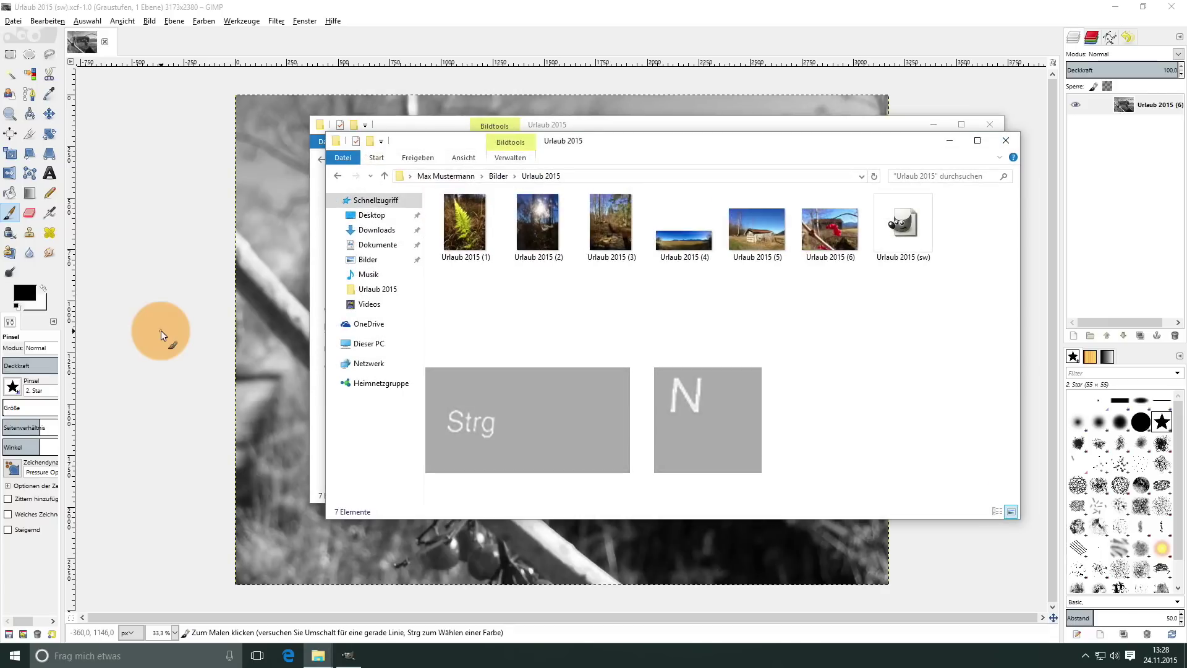
click(390, 253)
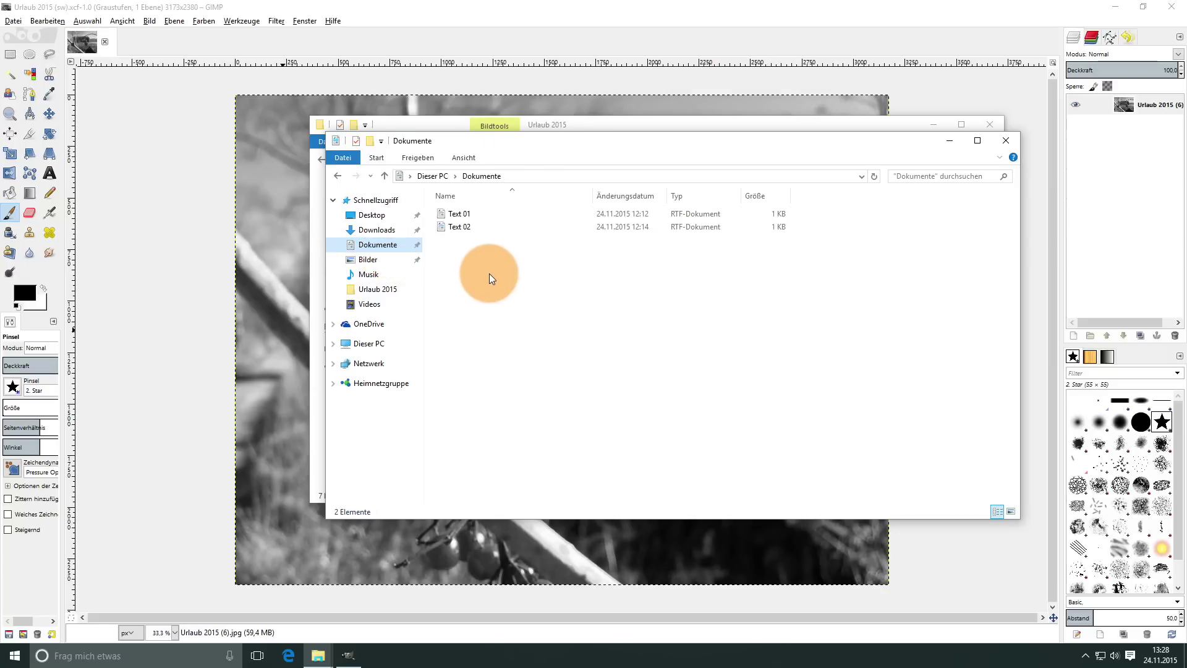
click(487, 232)
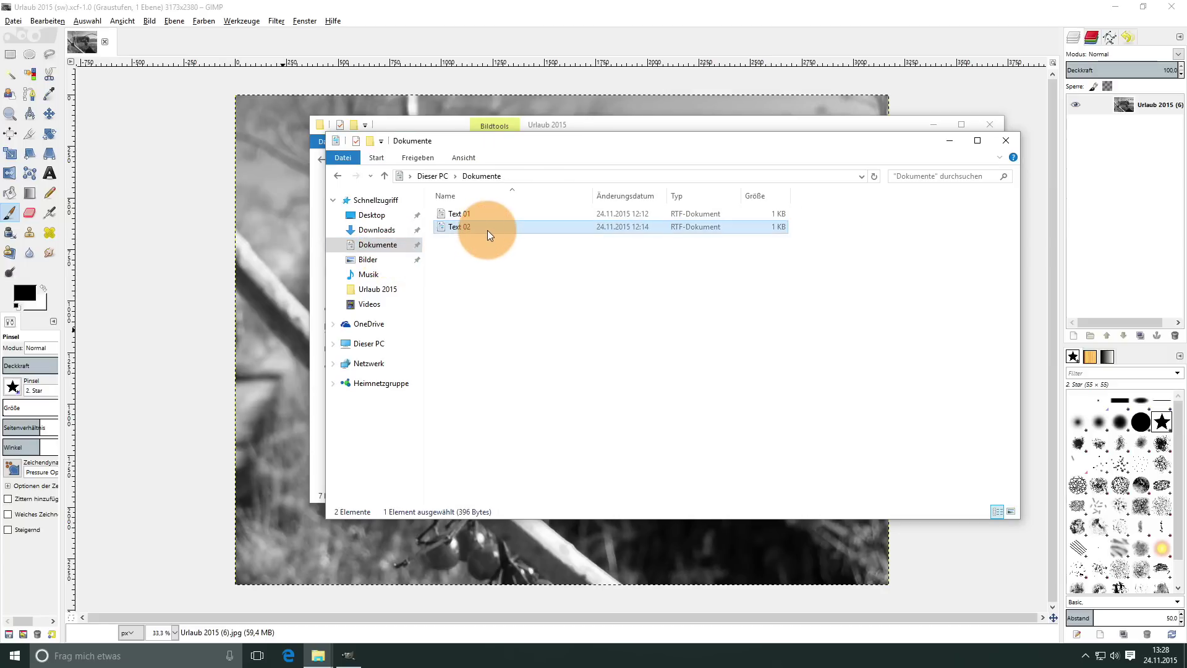
double_click(487, 230)
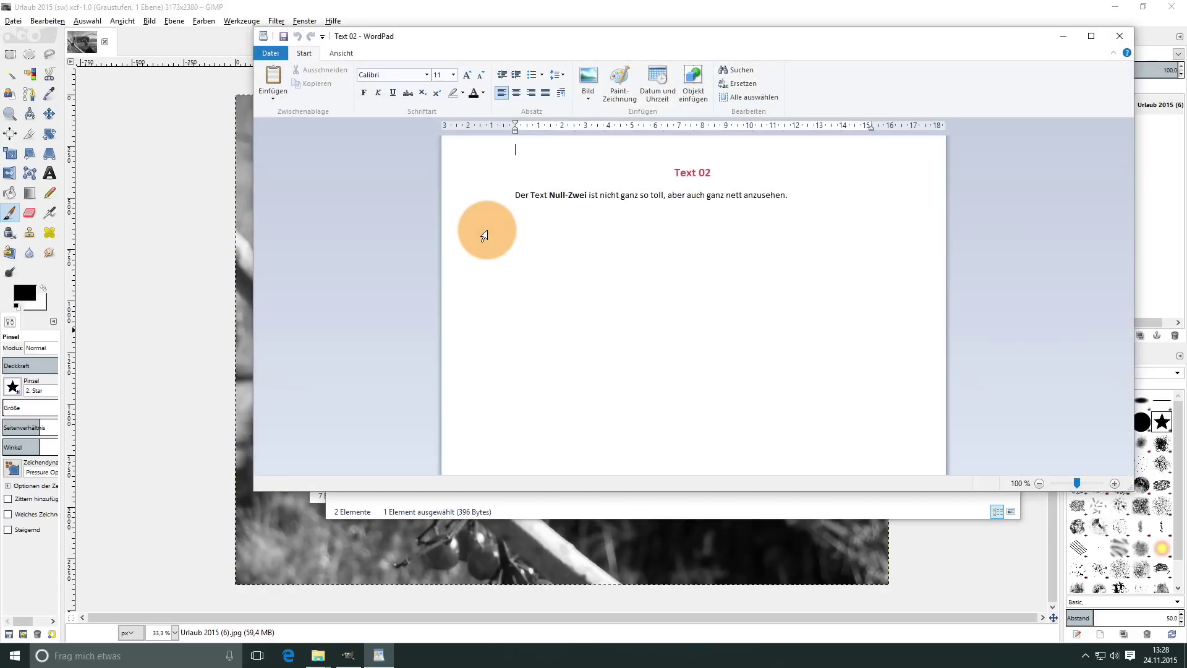
Bring the Urlaub 2015 window forward and arrange it side by side with WordPad, each filling half of the screen
key(alt+Tab)
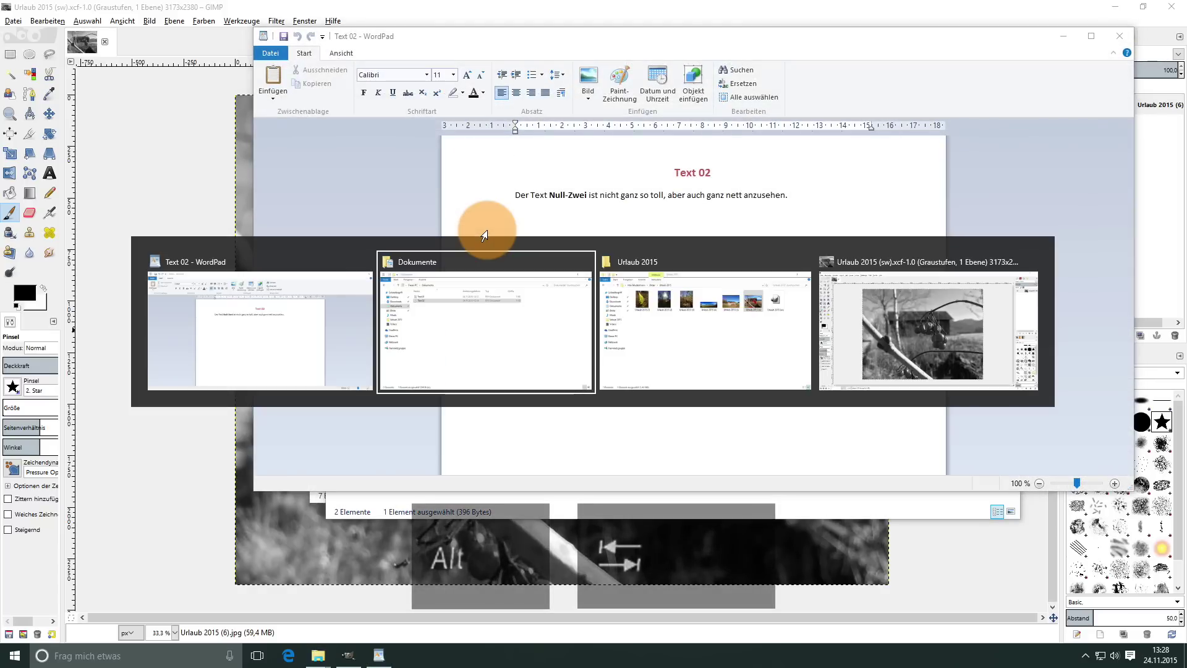
key(alt+Tab)
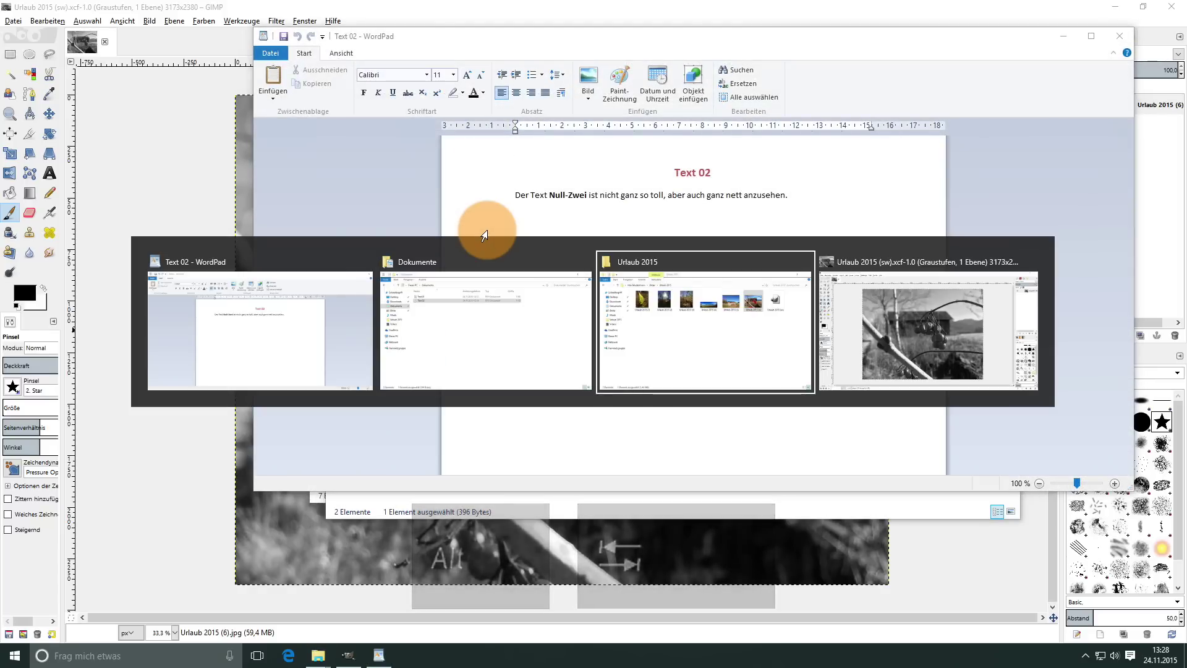
click(619, 127)
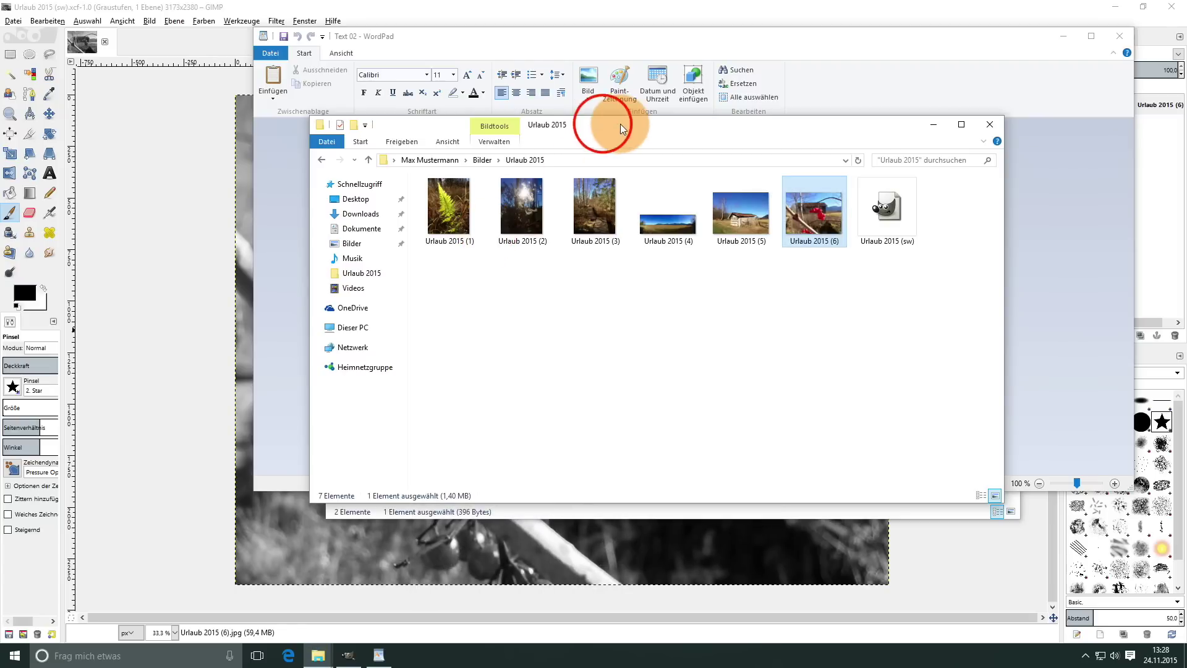
drag(599, 124, 1182, 181)
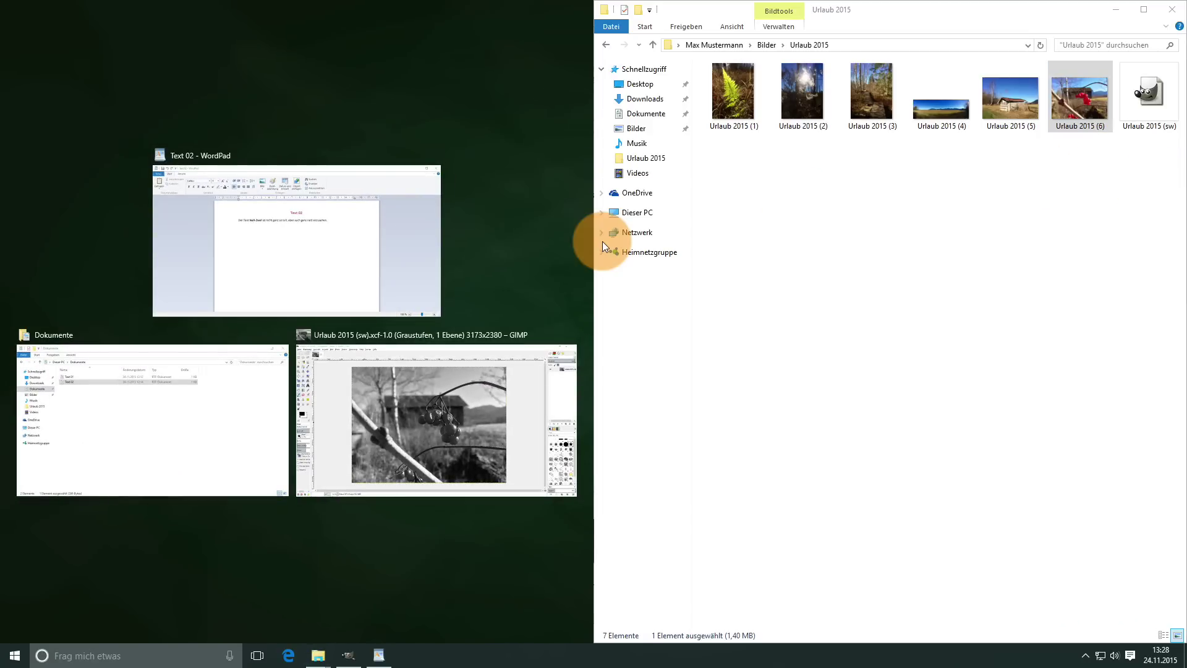
click(312, 227)
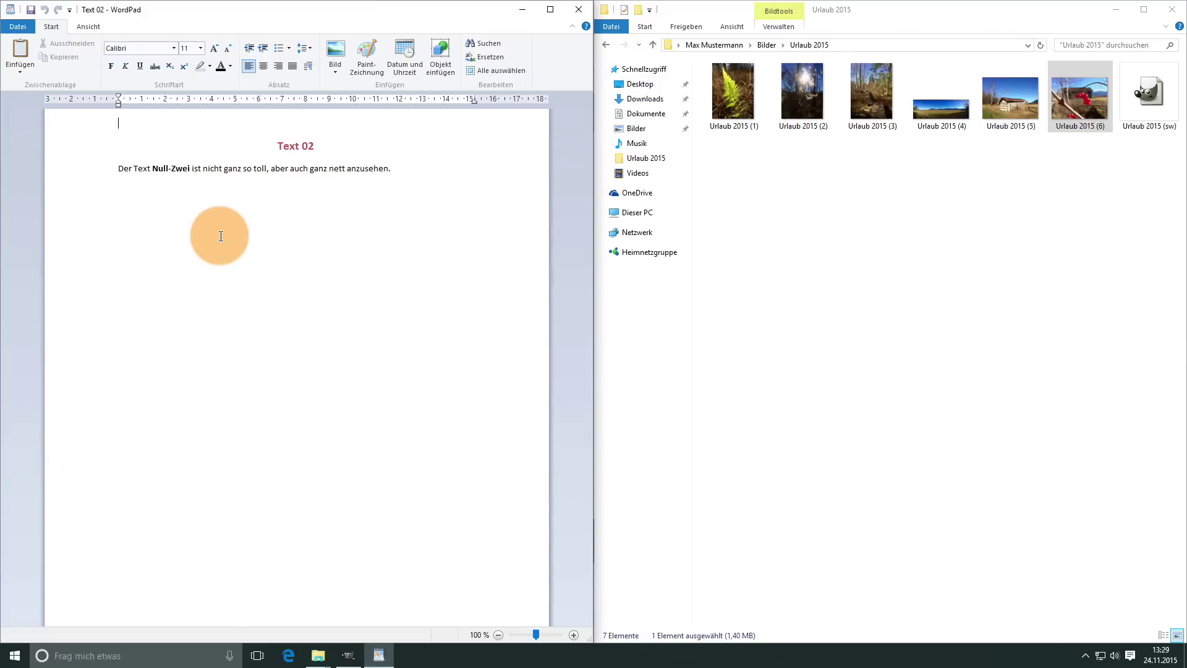
Insert the photo Urlaub 2015 (6) from the Explorer window into the Text 02 document and save the document
drag(1079, 93, 162, 229)
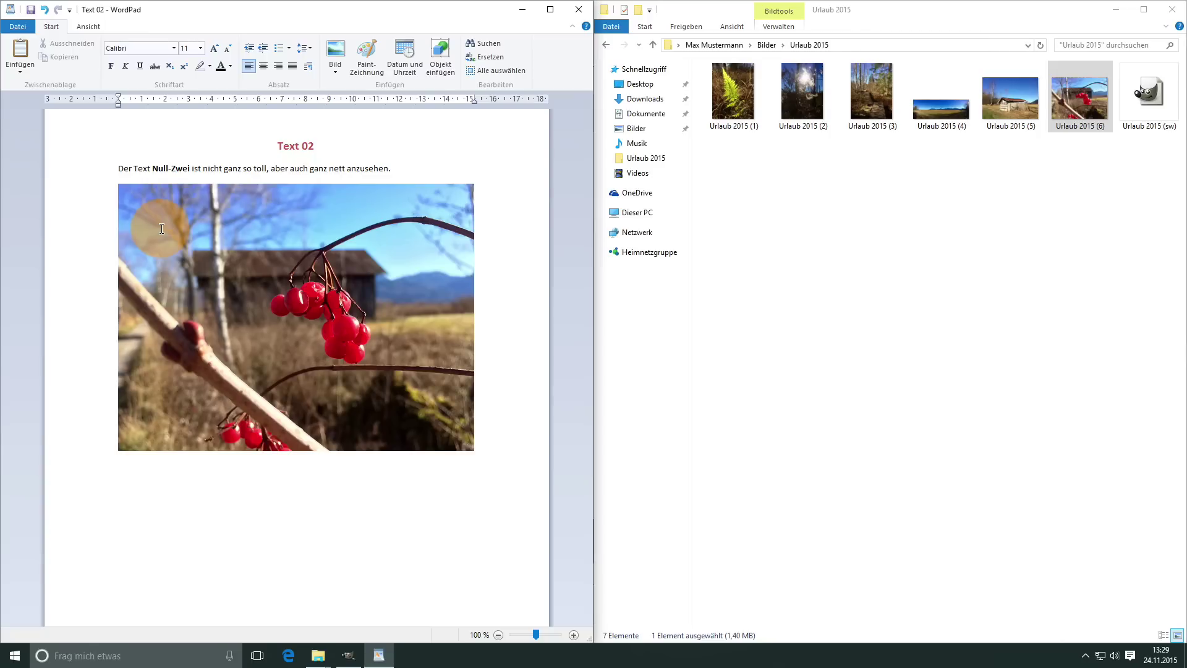
key(ctrl+s)
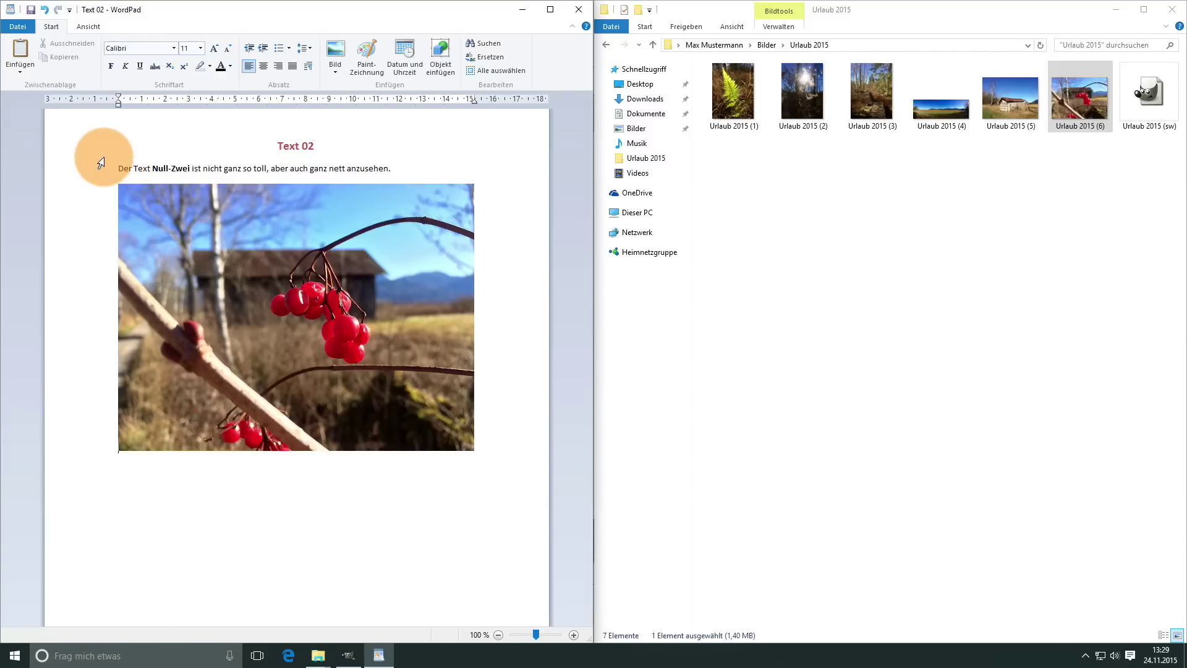
Close WordPad and return the snapped Urlaub 2015 window to a floating window in front of GIMP
double_click(8, 10)
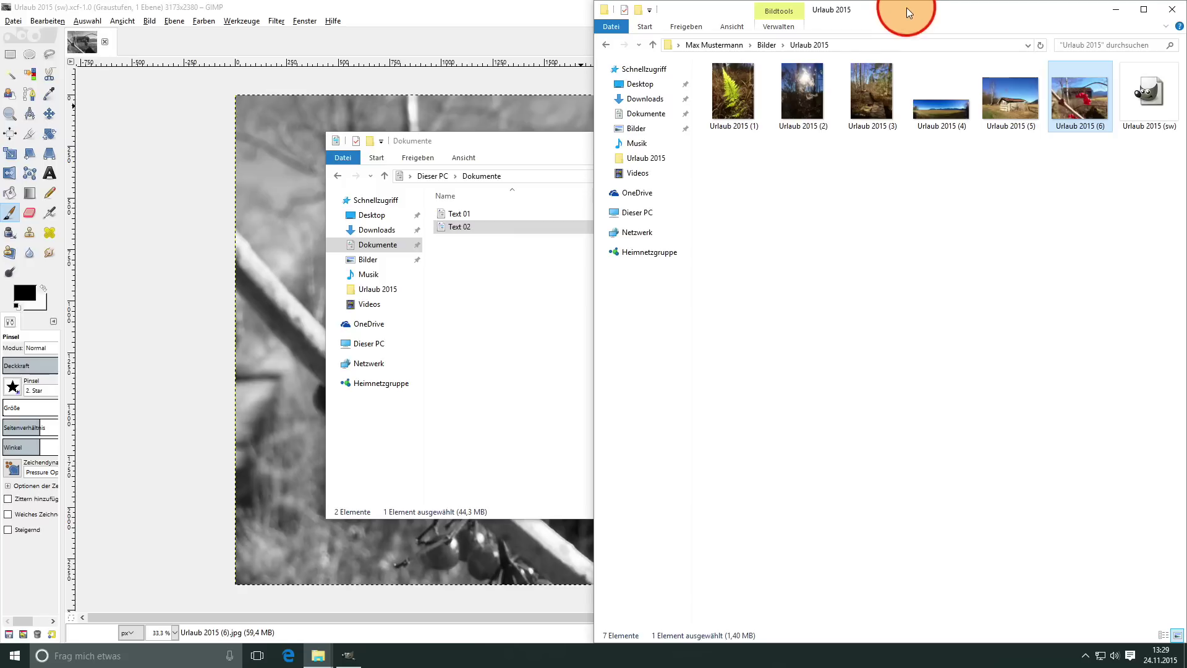
drag(907, 8, 622, 169)
click(607, 244)
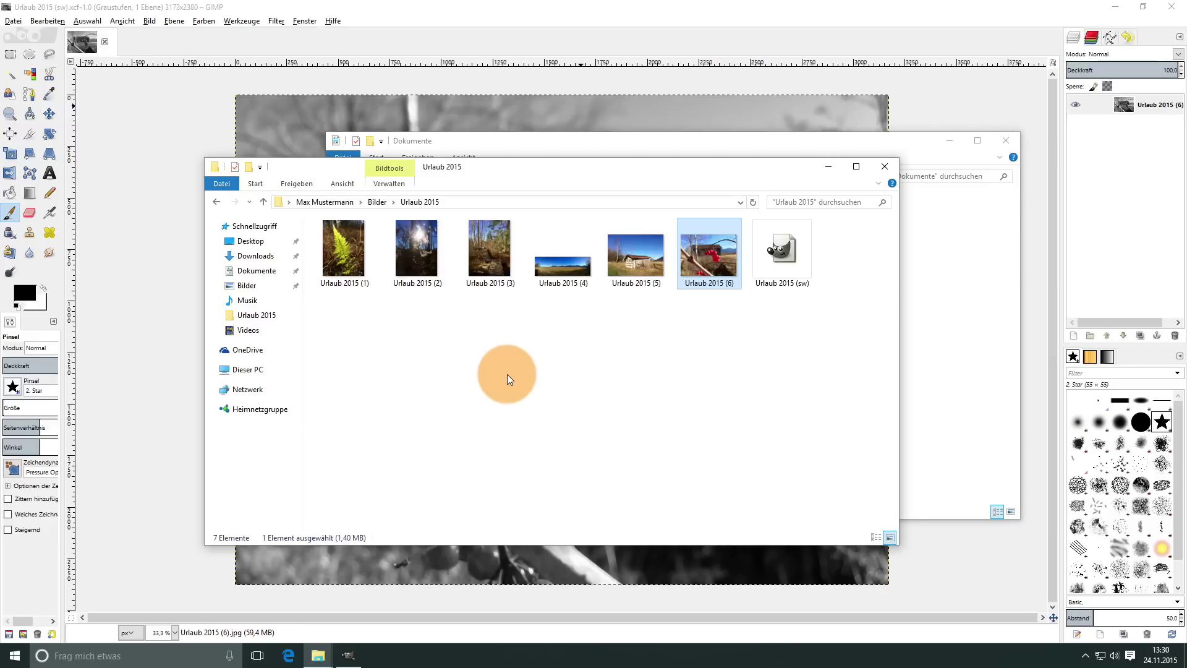
Create a new virtual desktop and open the German Wikipedia article Vogelbeere in Microsoft Edge there
key(super+ctrl+d)
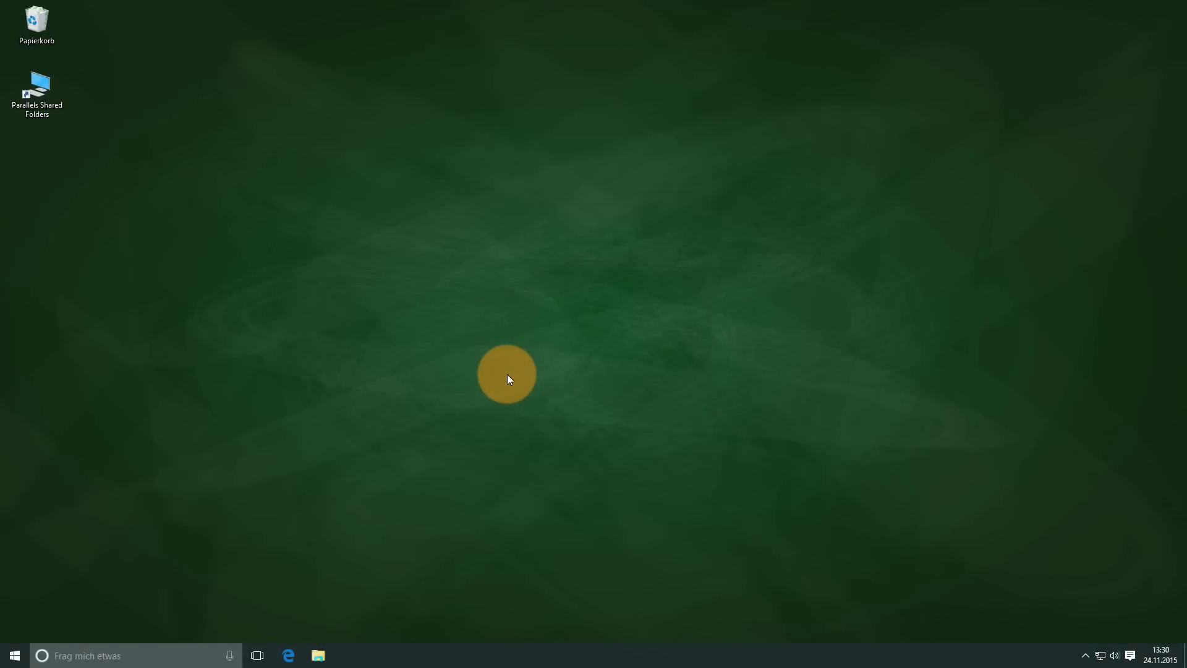
click(288, 654)
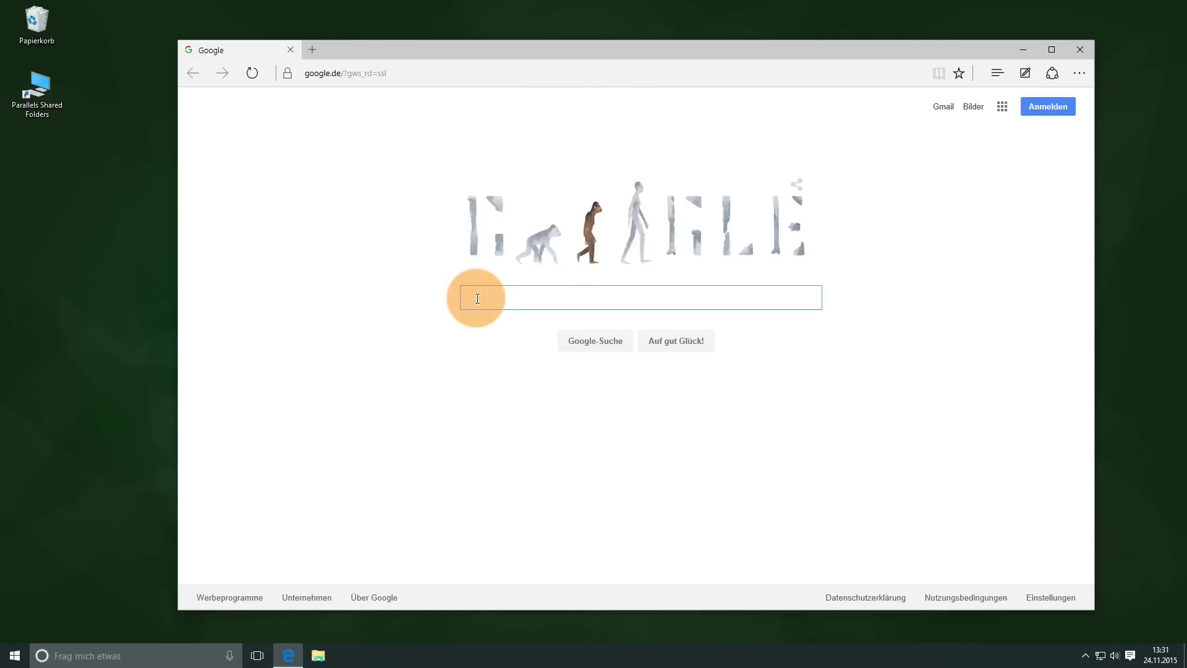
click(366, 201)
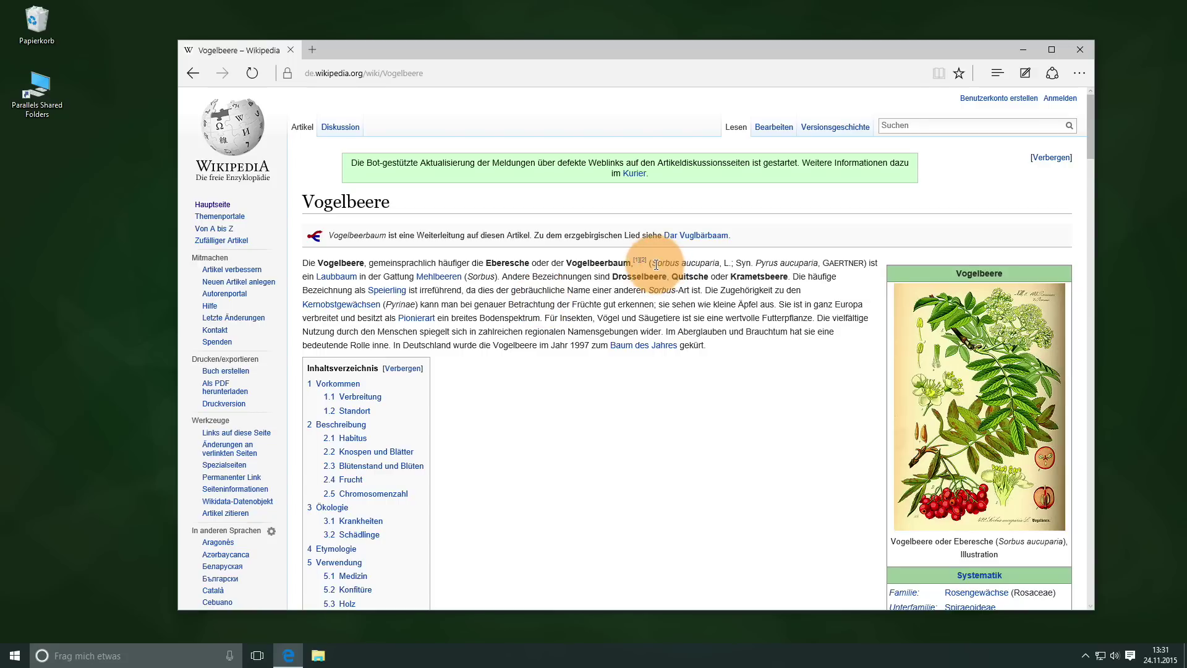
Copy the botanical name Sorbus aucuparia from the first paragraph of the Vogelbeere article
click(654, 264)
drag(653, 265, 719, 263)
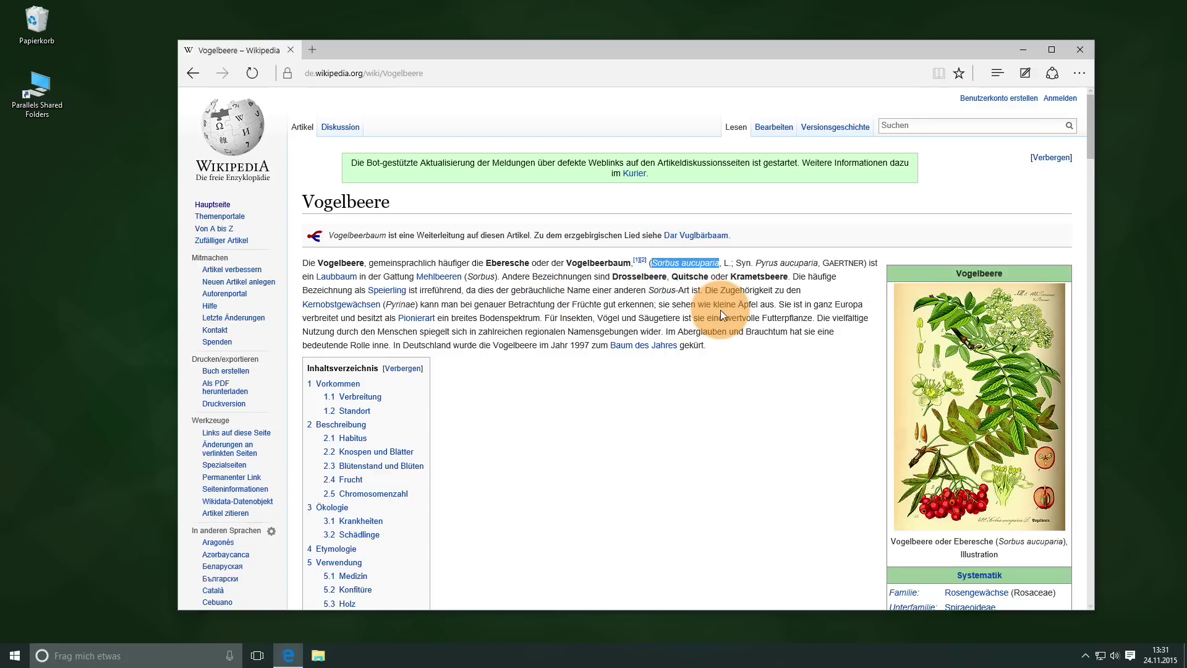
key(ctrl+c)
Switch to Desktop 1 and back to Desktop 2 with the Wikipedia article
key(super+Tab)
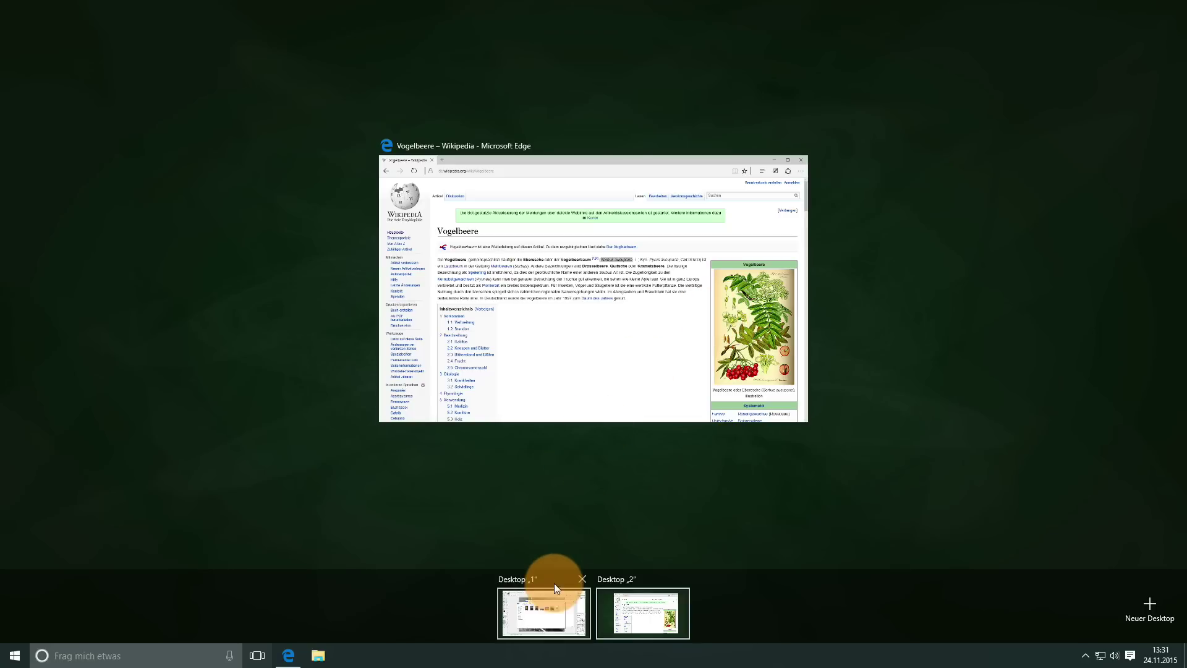
click(551, 606)
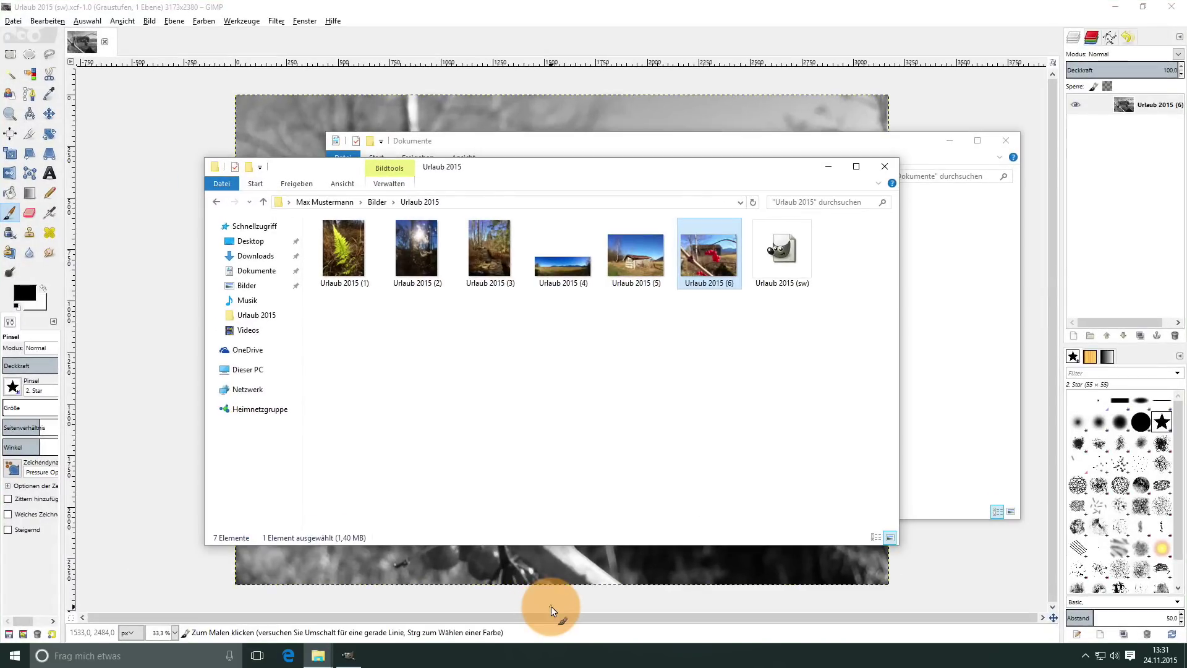
key(super+Tab)
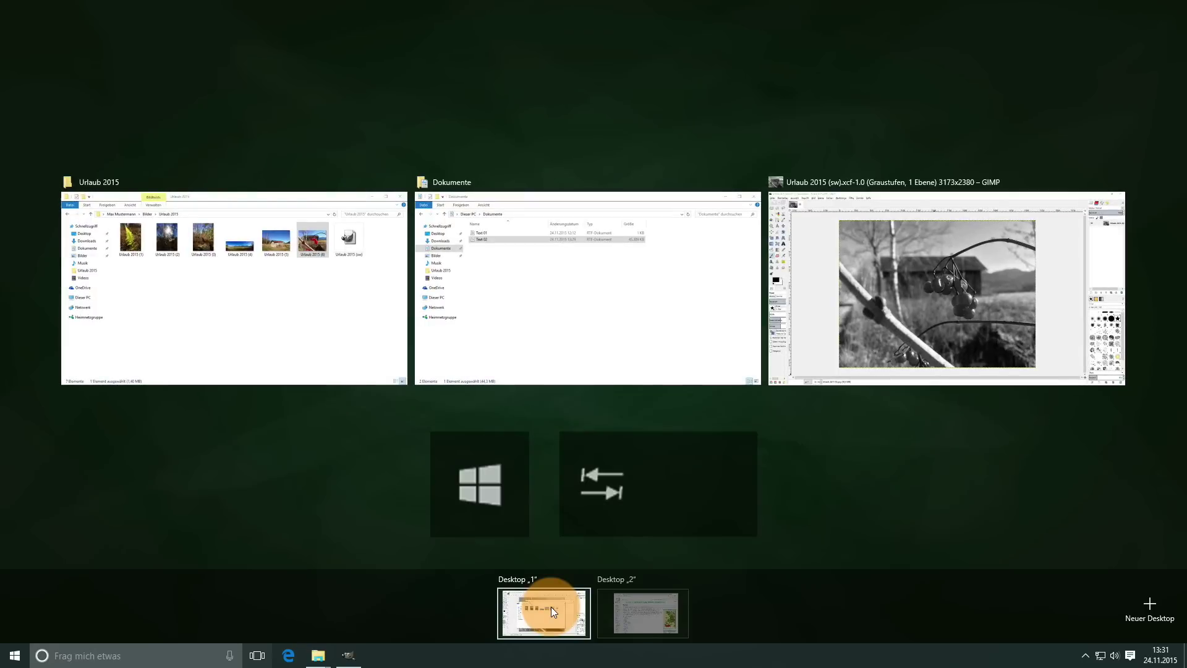
click(632, 614)
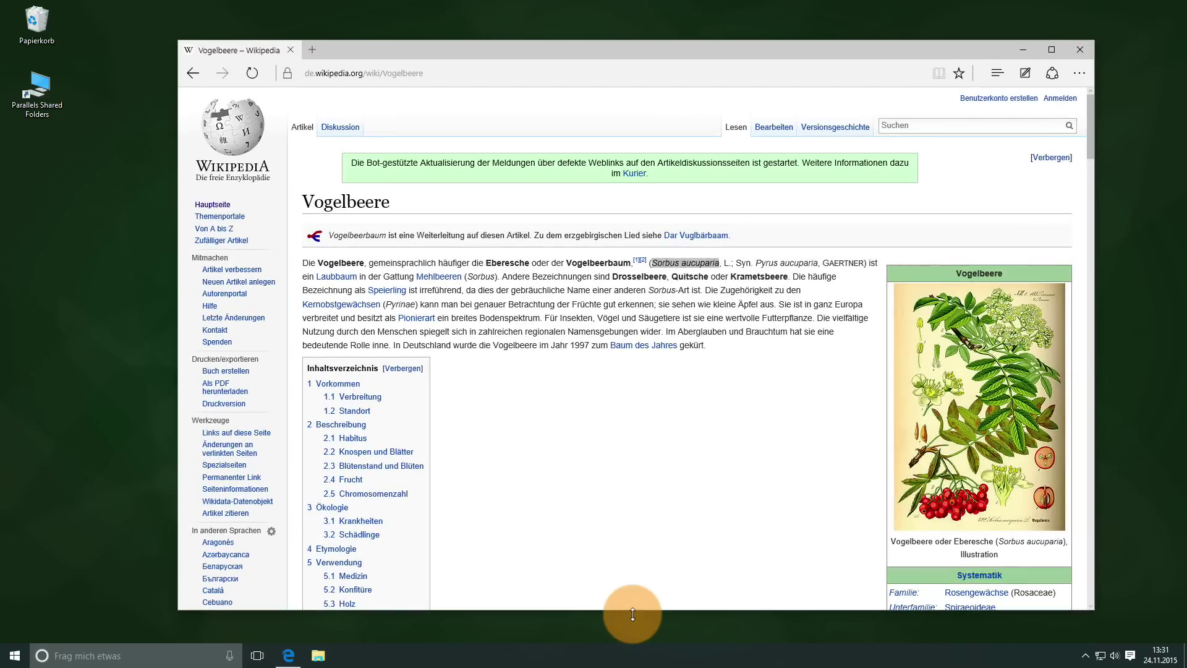
Switch to the Dokumente window on Desktop 1, rename Text 02 as the copied name Sorbus aucuparia and close that window
key(super+Tab)
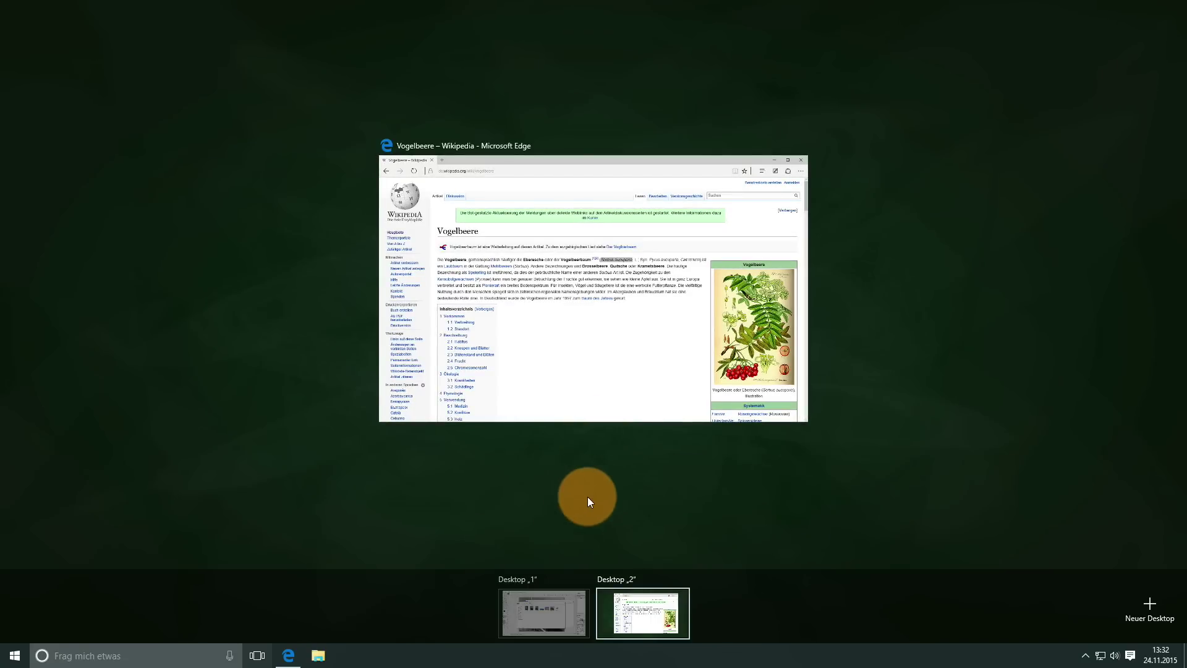
mouse_move(533, 609)
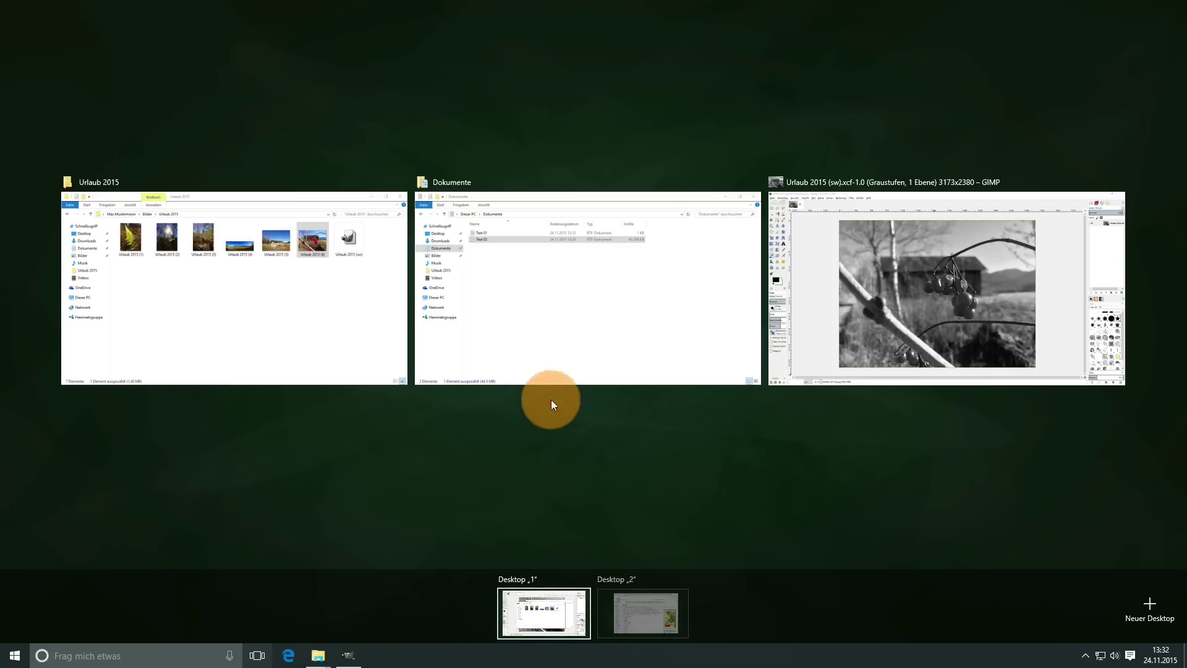
click(585, 309)
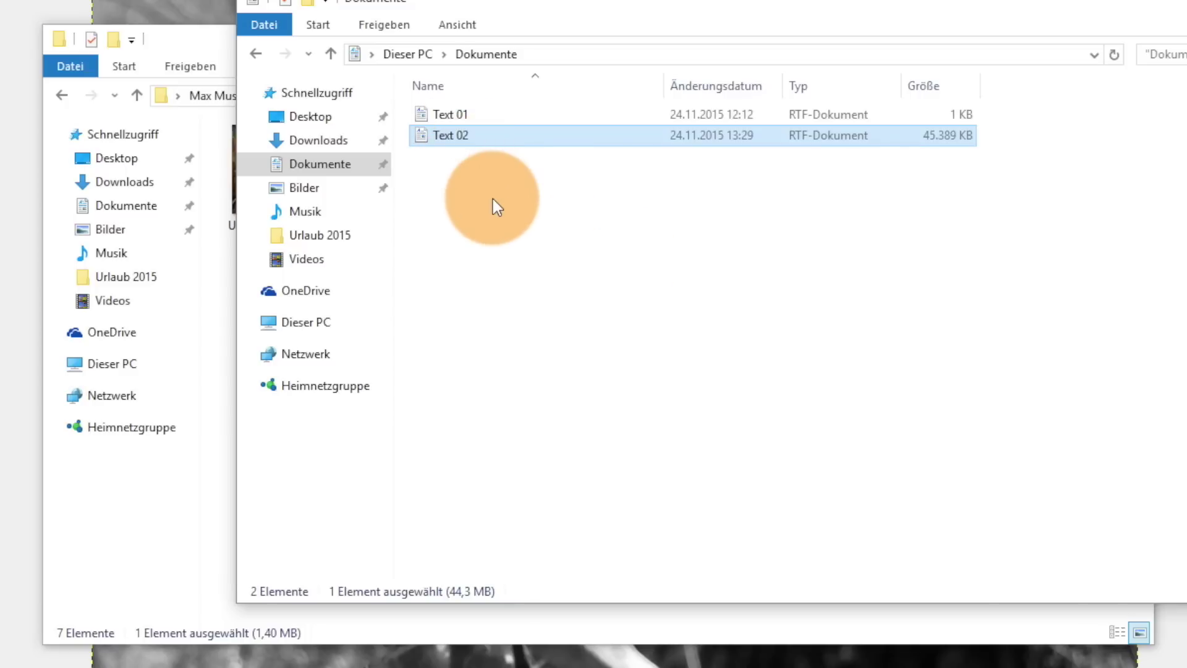
key(F2)
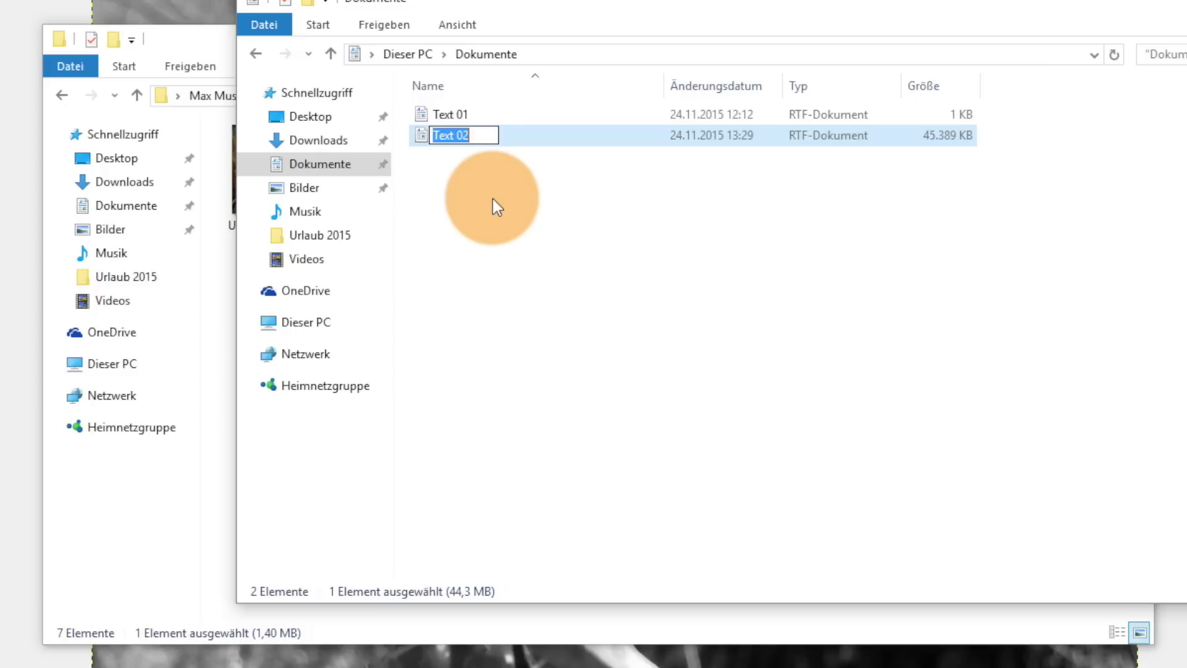
key(ctrl+v)
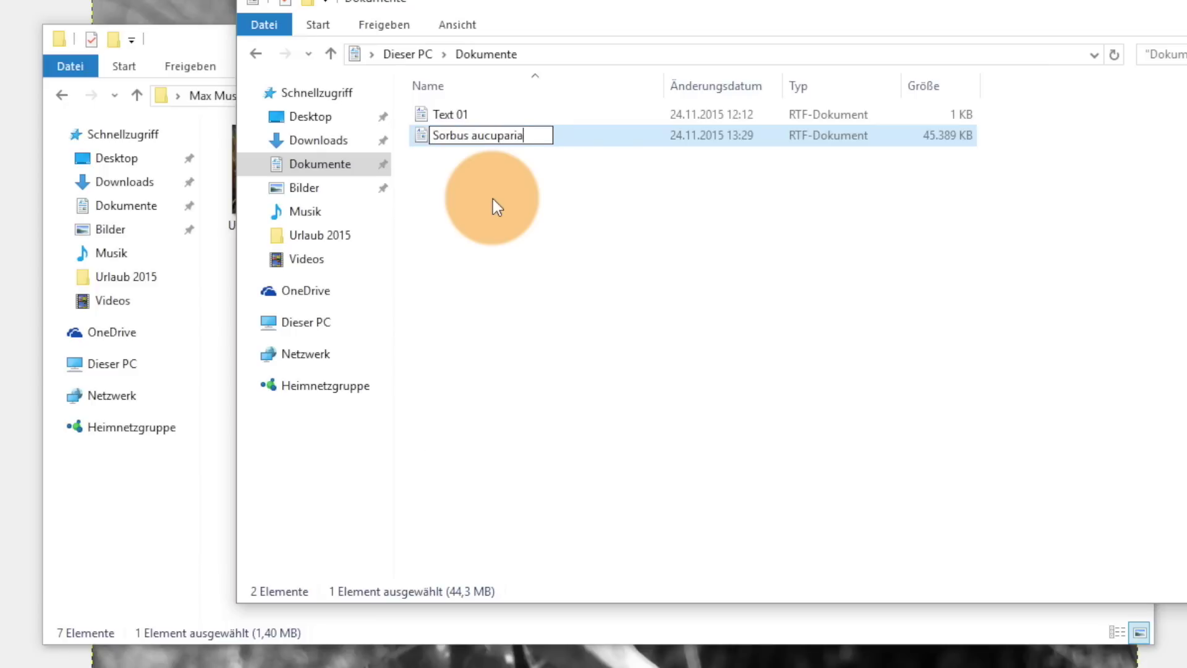
key(Return)
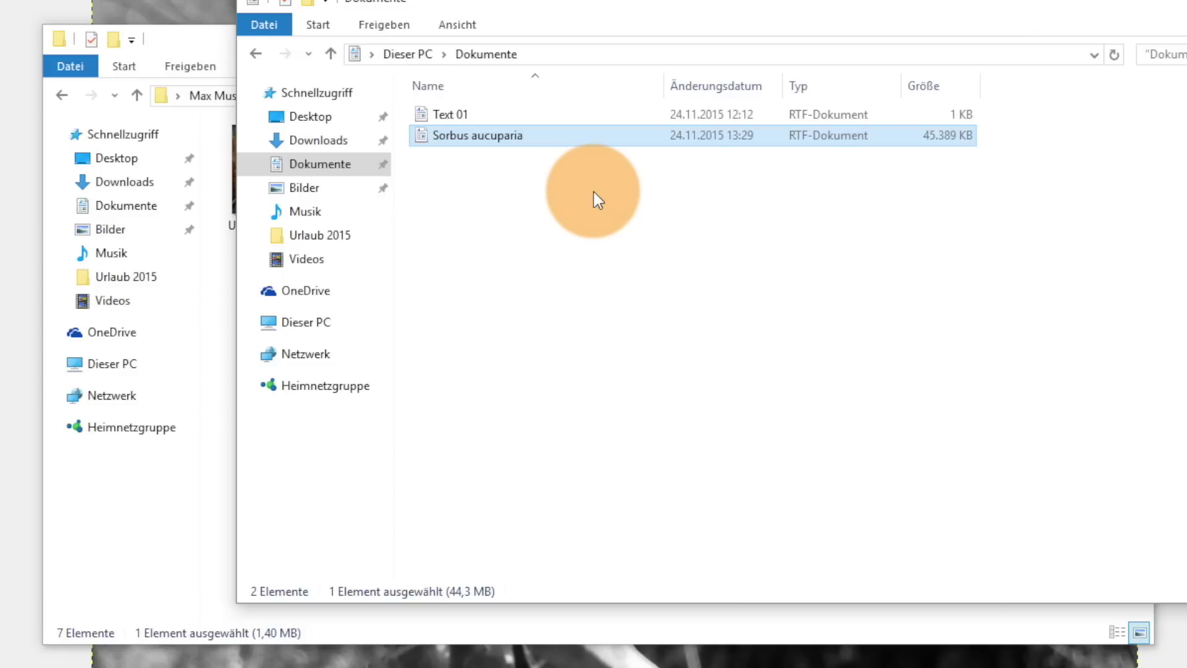
key(alt+F4)
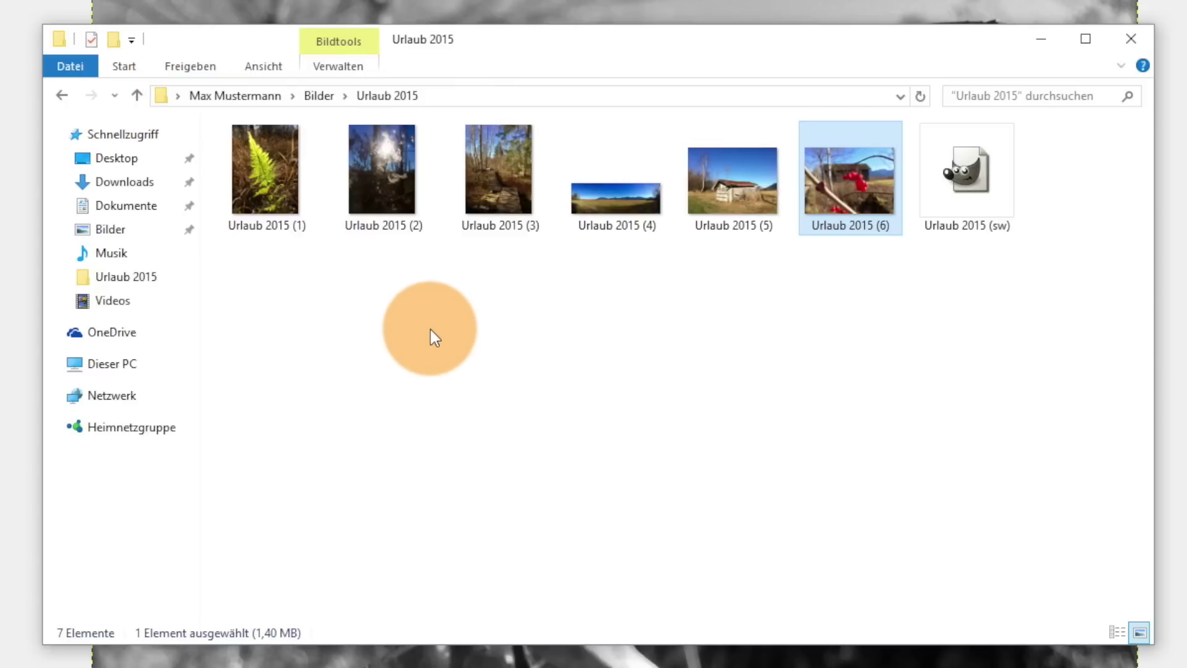
View the user's home folder in Explorer, return to the Urlaub 2015 folder and clear the file selection
click(254, 96)
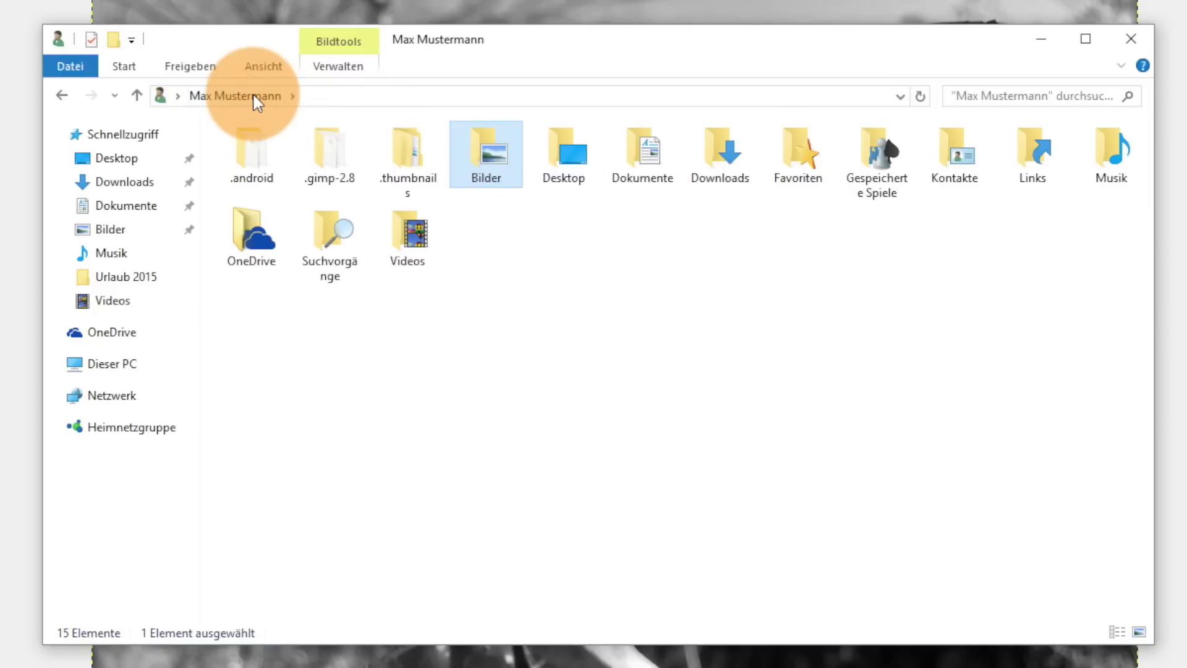
key(BackSpace)
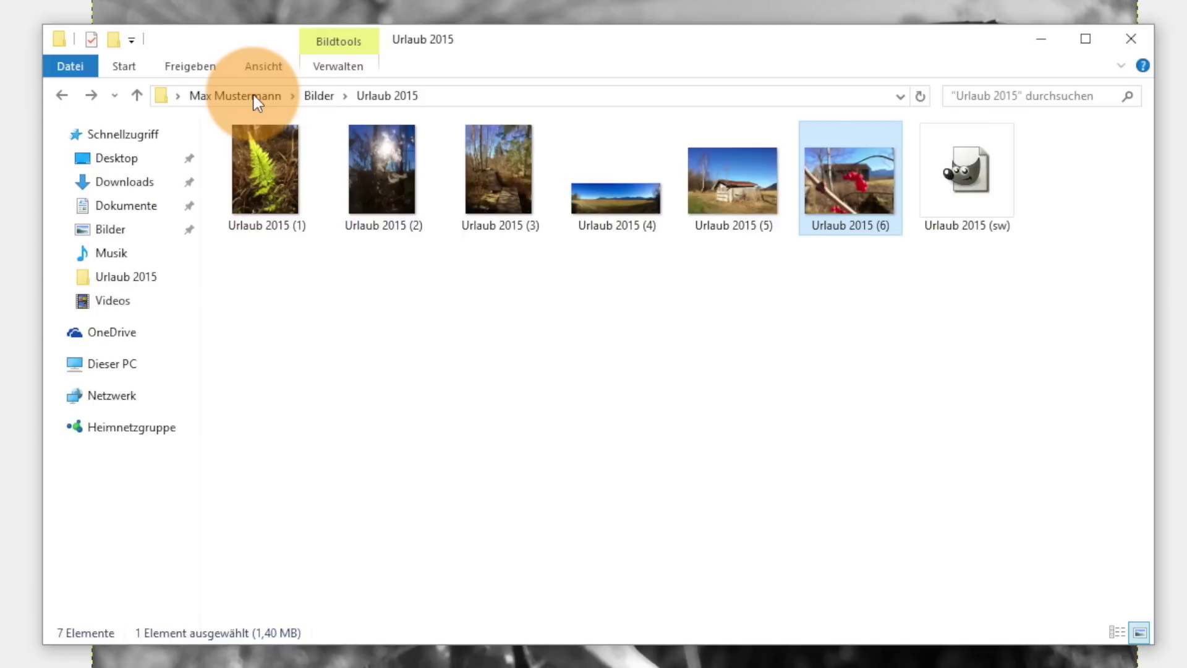
click(411, 325)
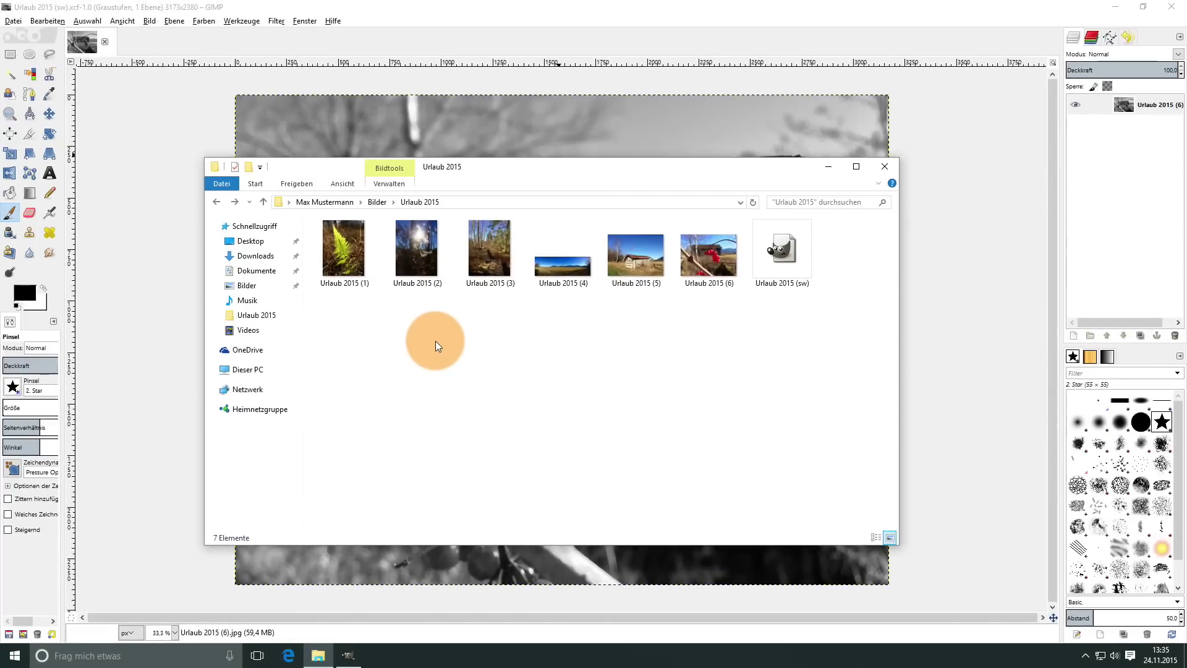
Calculate (3*4)/2 in the Start menu search, and change the divisor to 4
key(super)
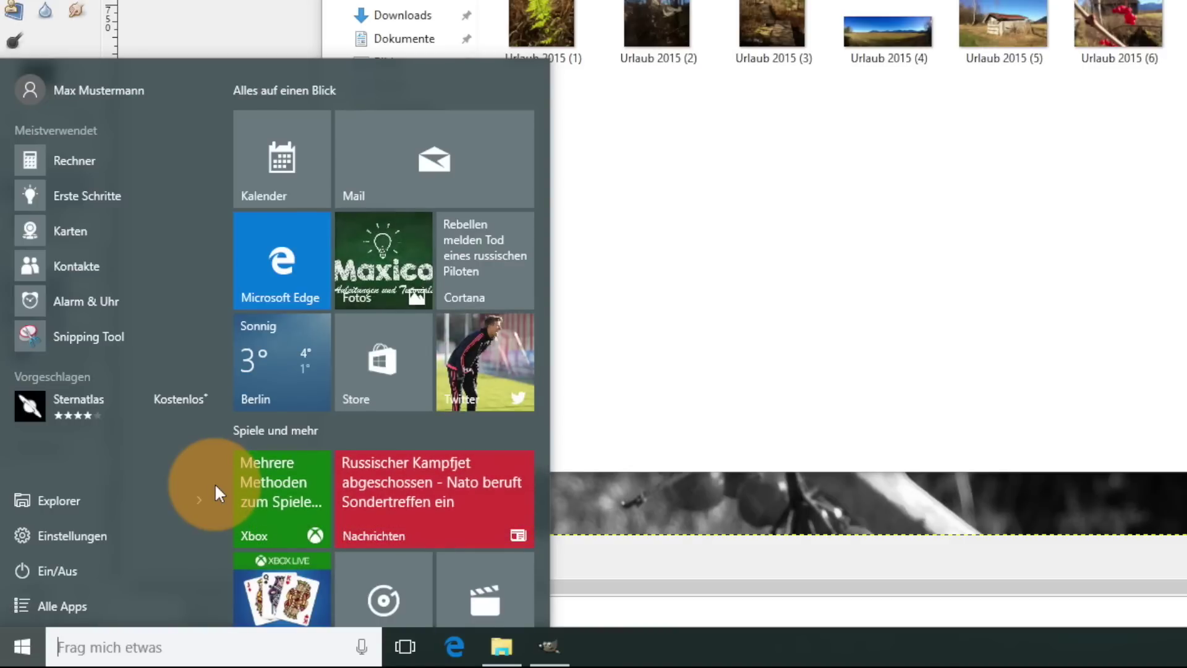
text((3*4)/2)
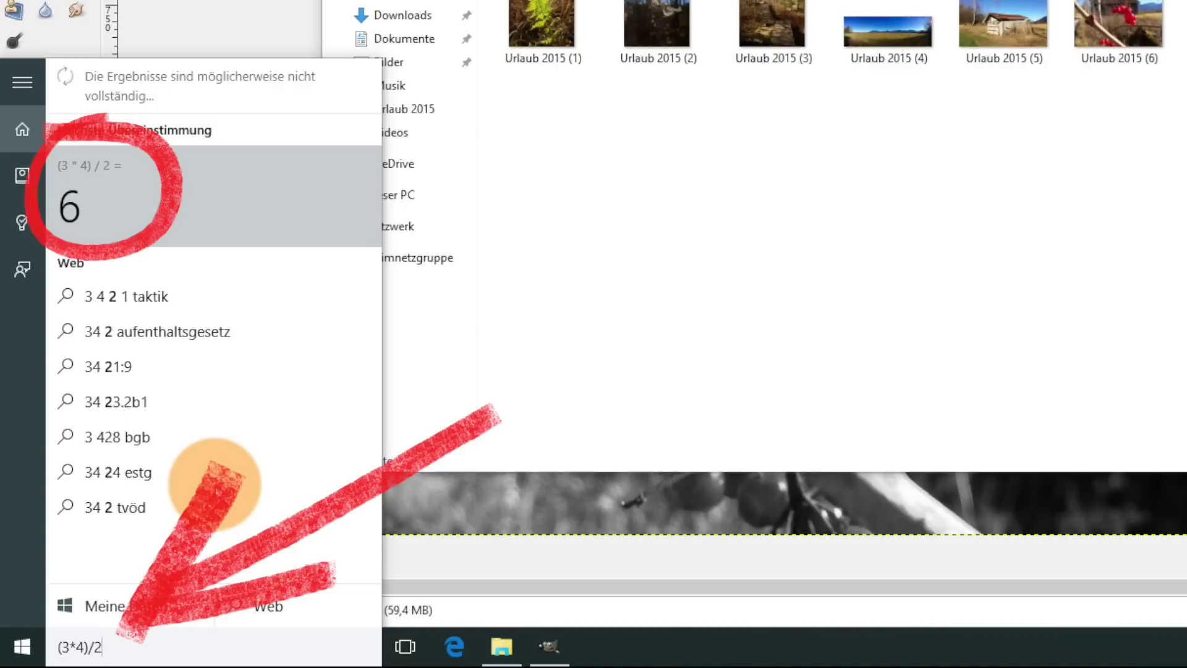
key(BackSpace)
text(4)
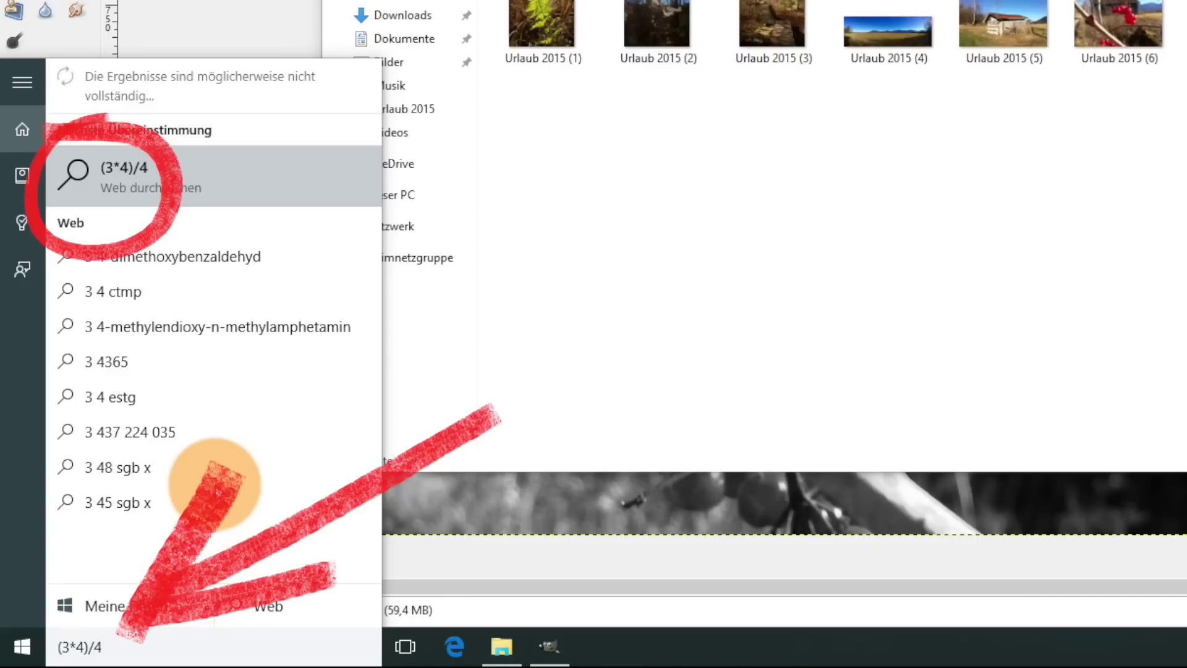
Replace the calculation in the Start menu search with a conversion of 10 ml in liter
key(BackSpace)
key(BackSpace)
key(BackSpace)
key(BackSpace)
key(BackSpace)
key(BackSpace)
key(BackSpace)
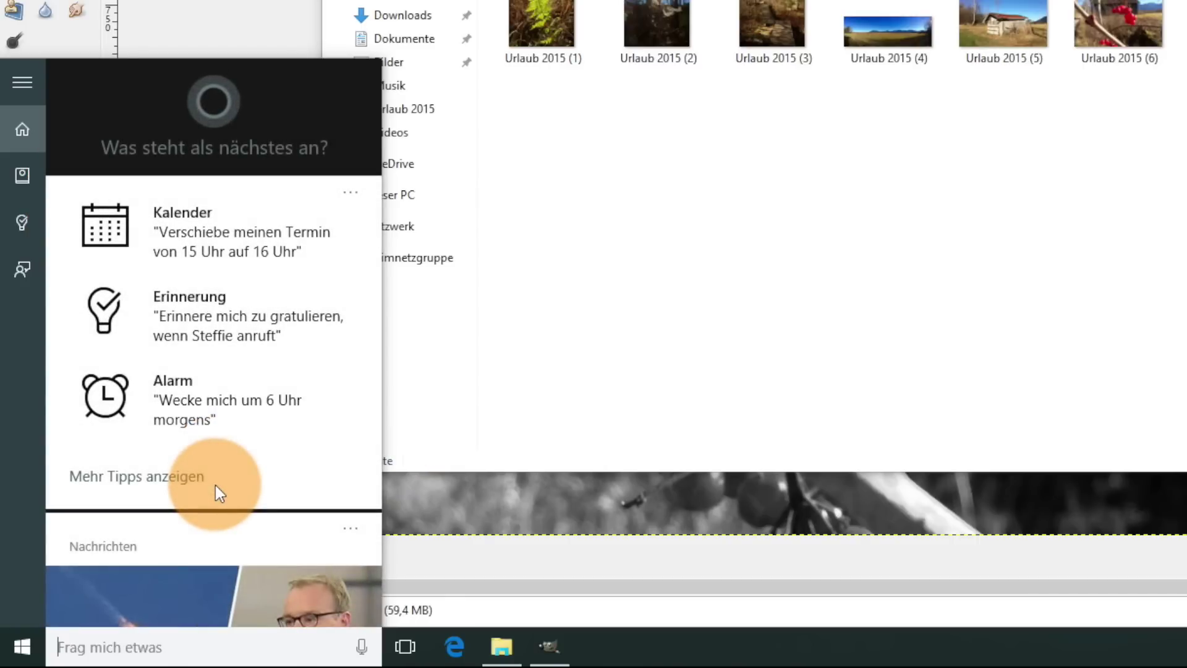
text(10 ml in liter)
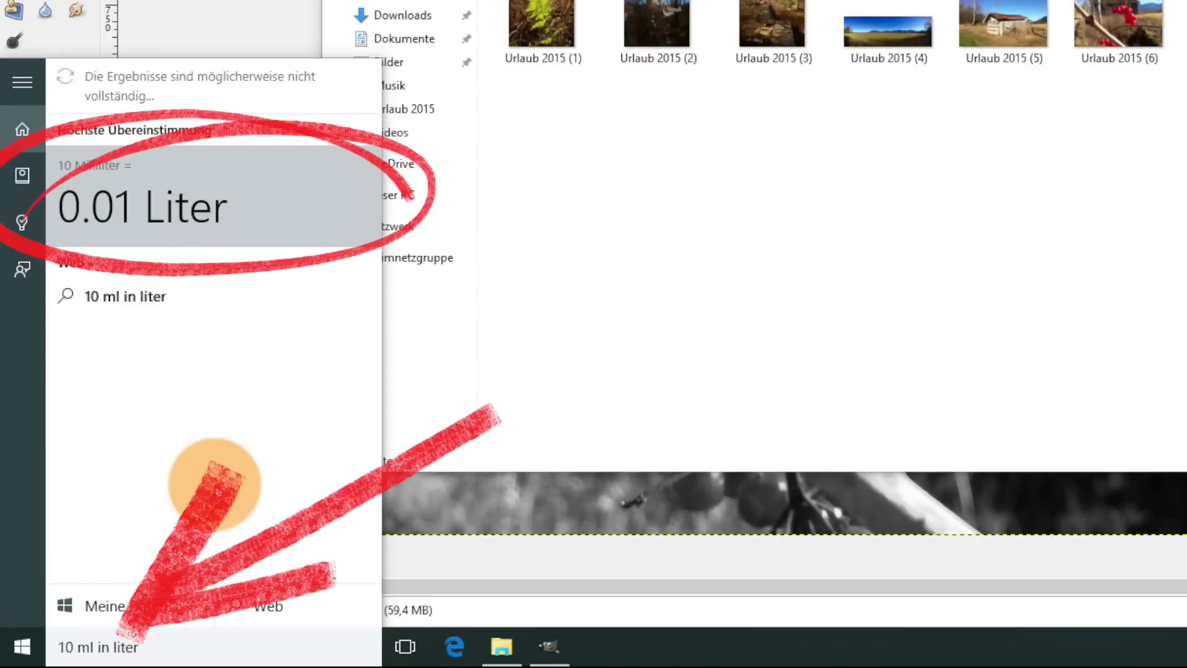
Convert 15 zoll in the Start menu search, then dismiss the search and the Start menu
key(ctrl+a)
key(BackSpace)
text(15)
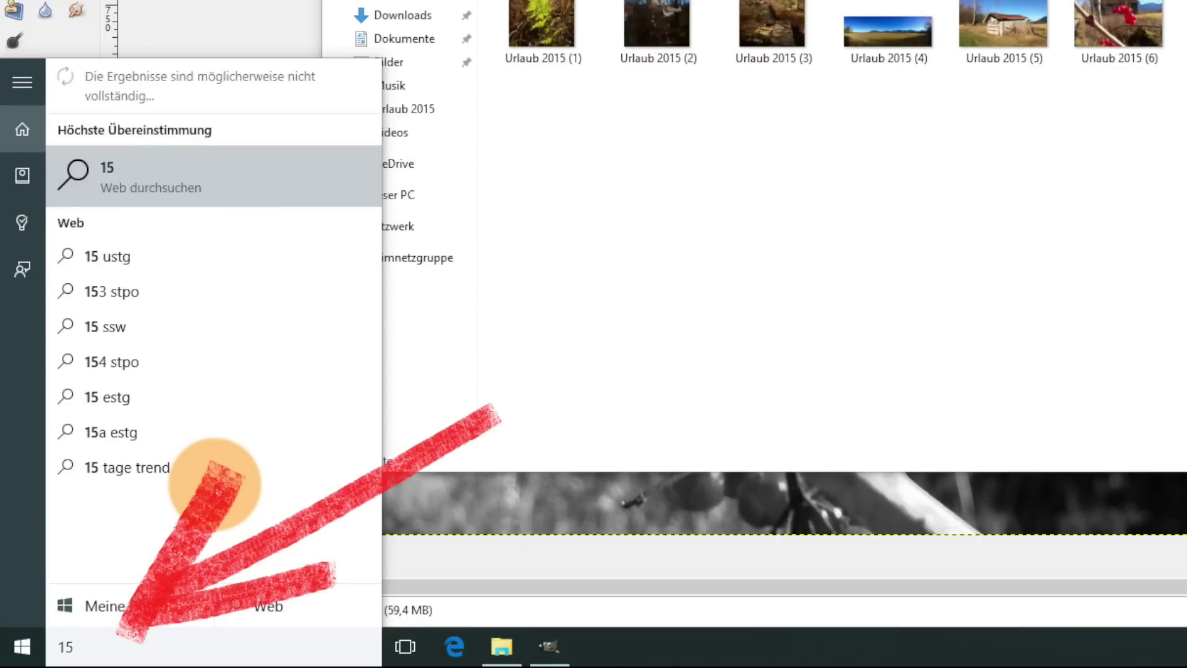
text( zoll)
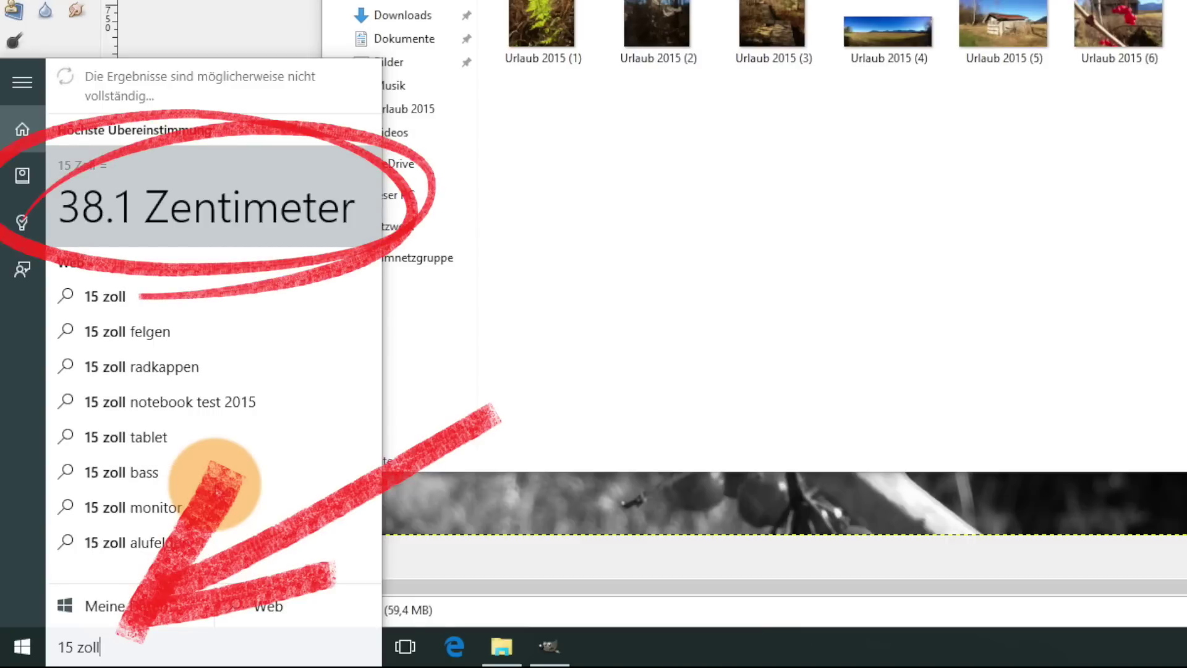
key(Escape)
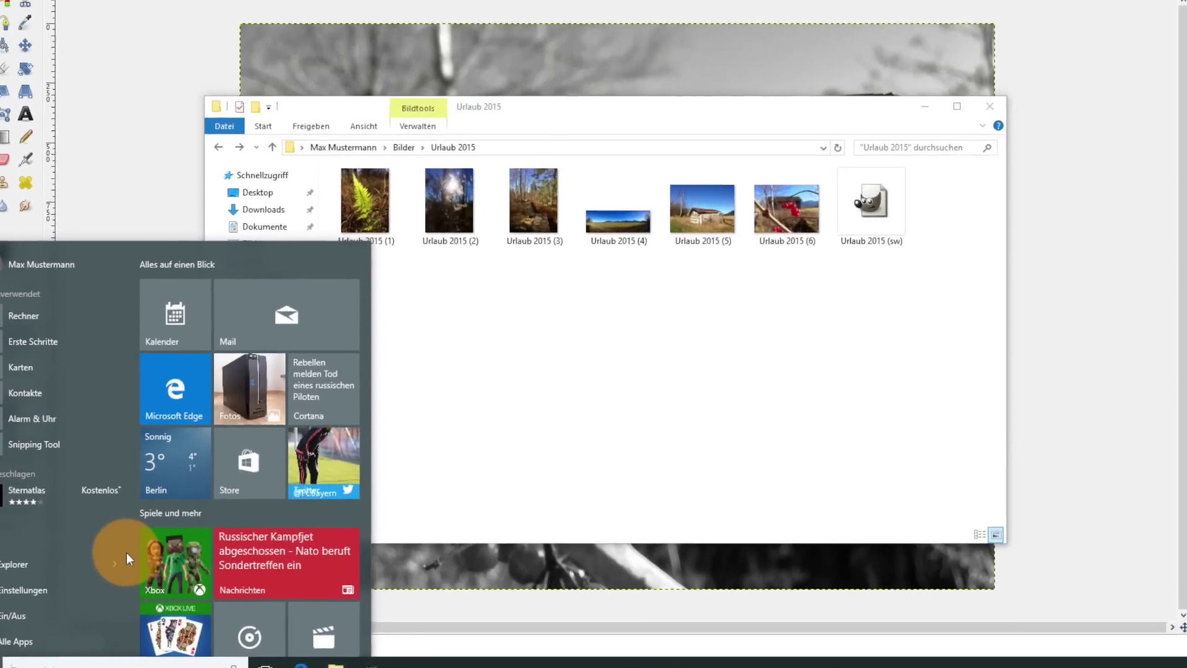
key(Escape)
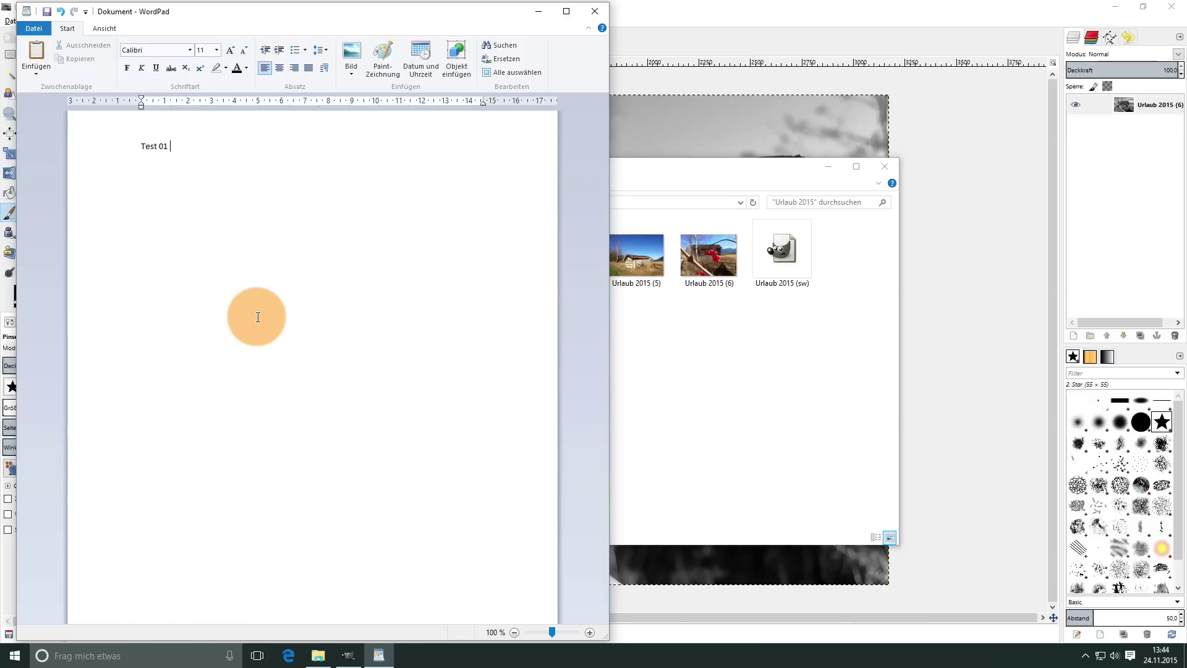
Begin saving the WordPad document and set its save location using the path copied from the Urlaub 2015 Explorer window
key(ctrl+s)
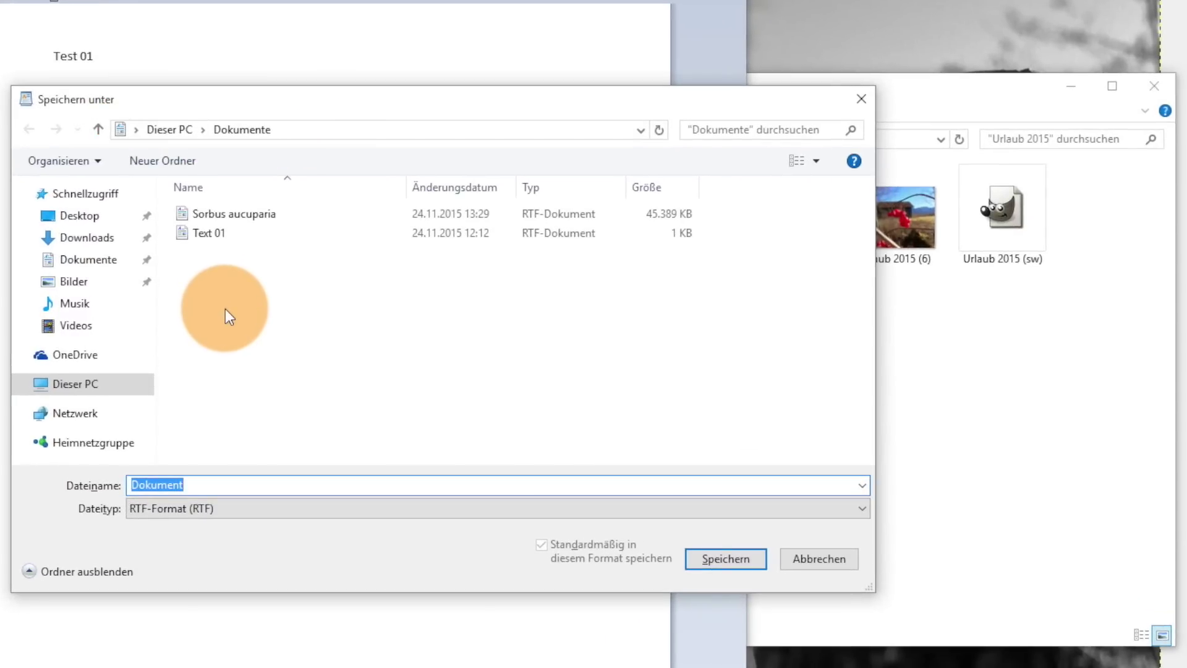
click(1014, 102)
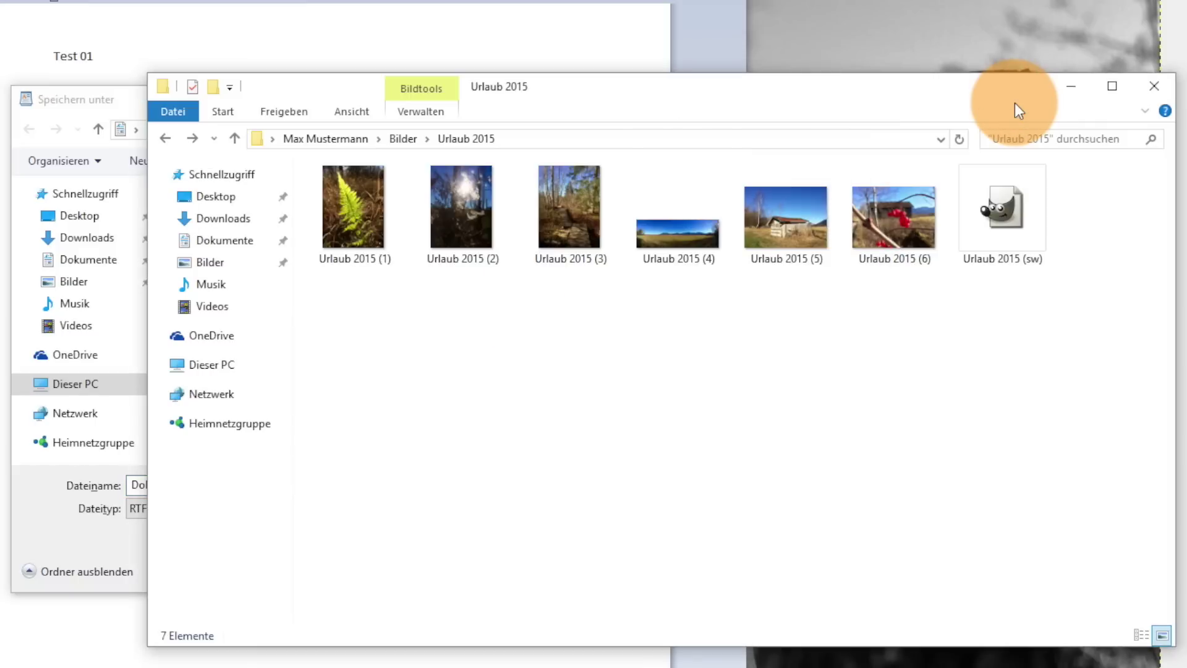
click(587, 139)
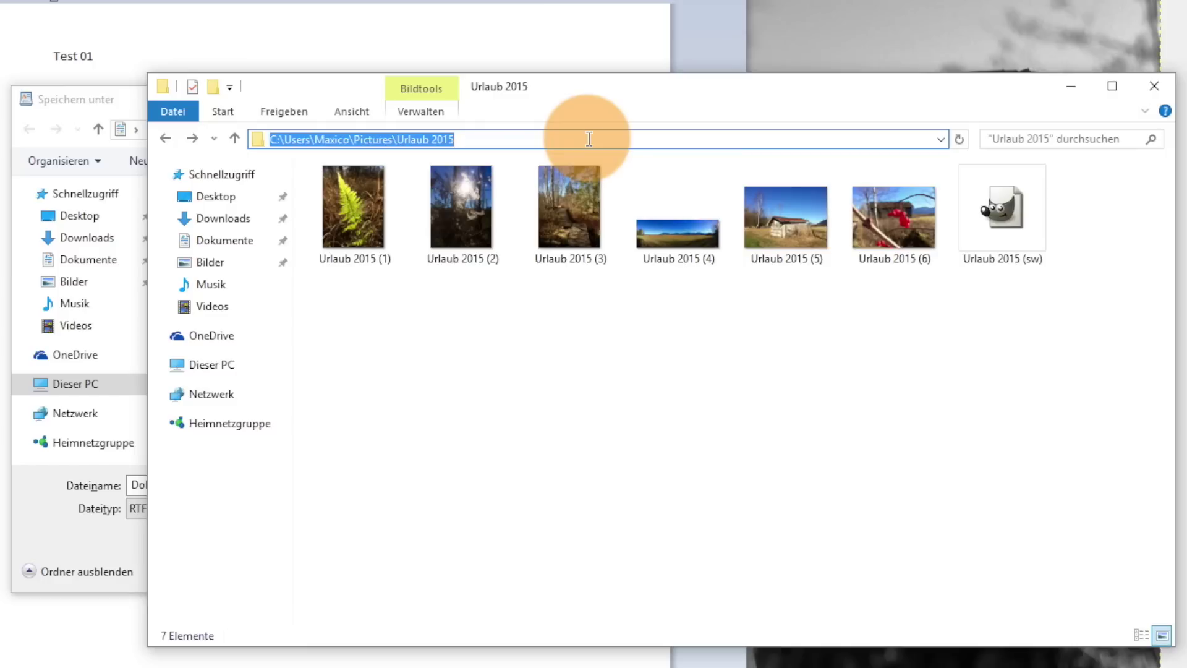
key(ctrl+c)
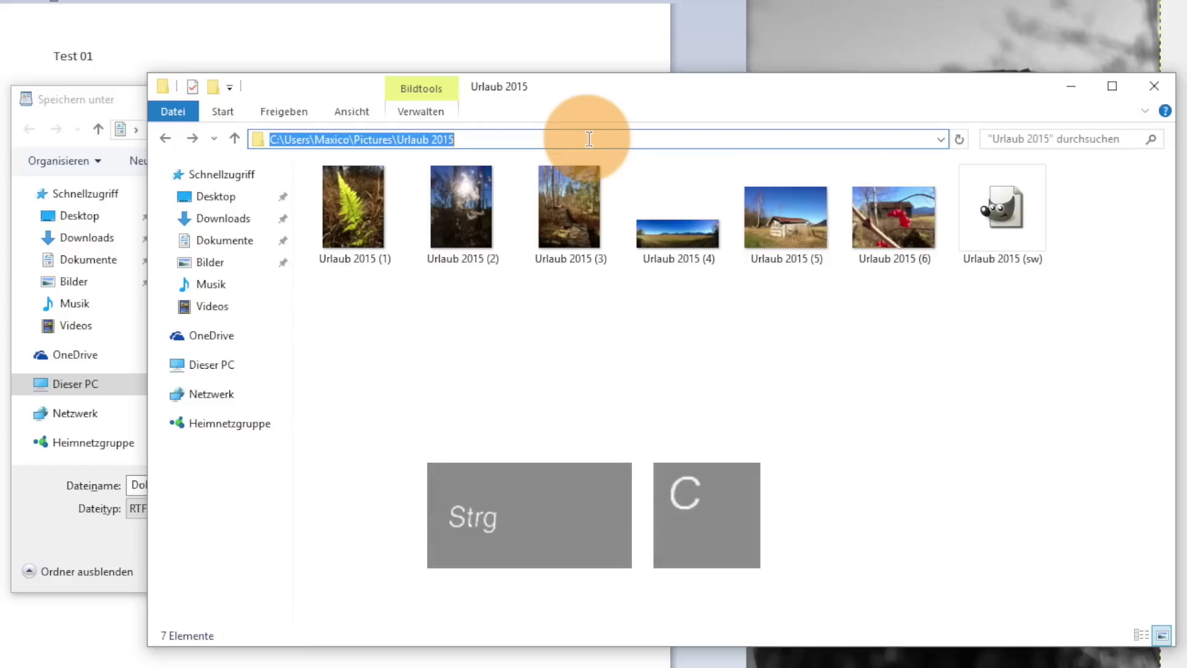
click(124, 100)
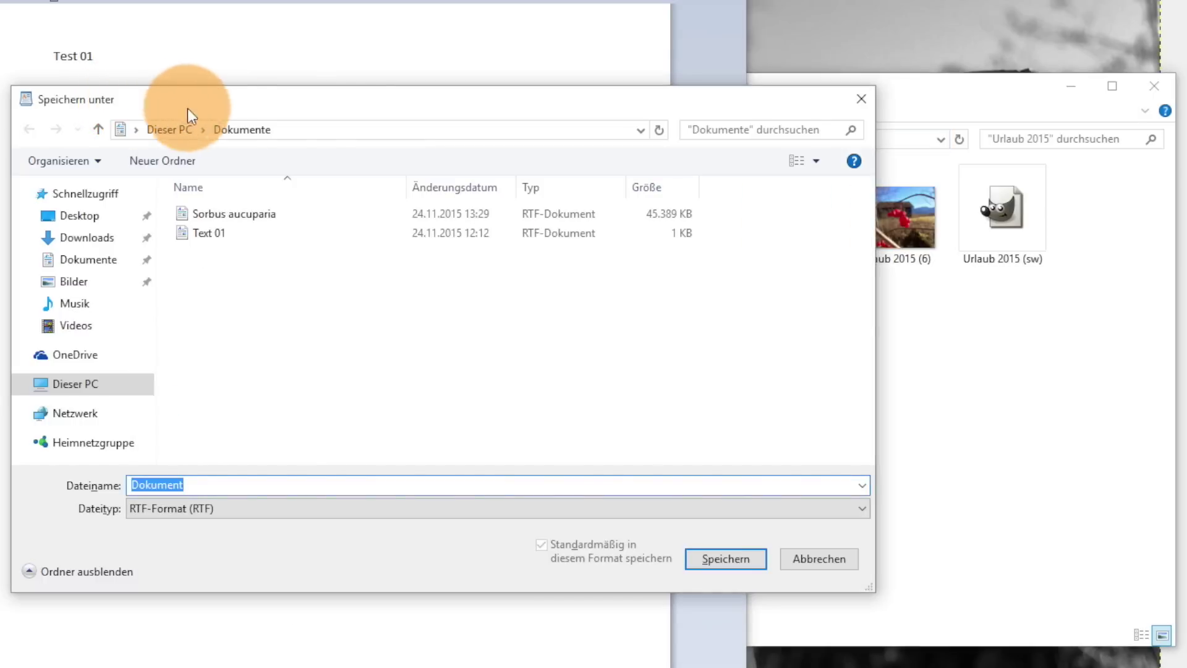
click(354, 128)
key(ctrl+v)
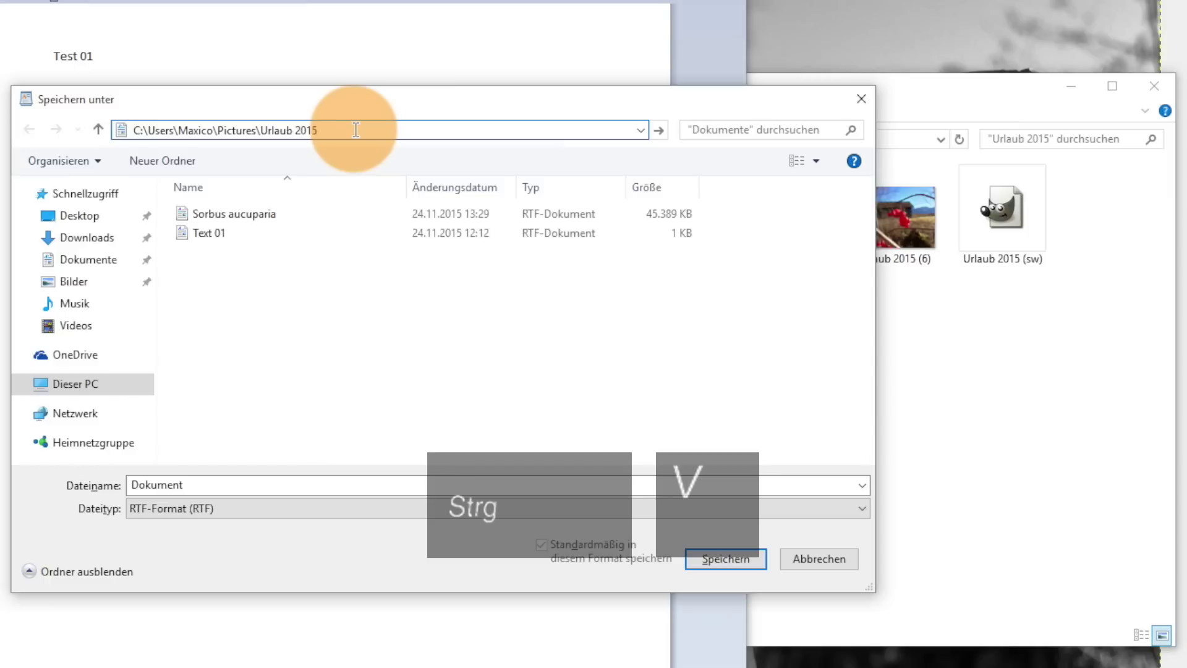
key(Return)
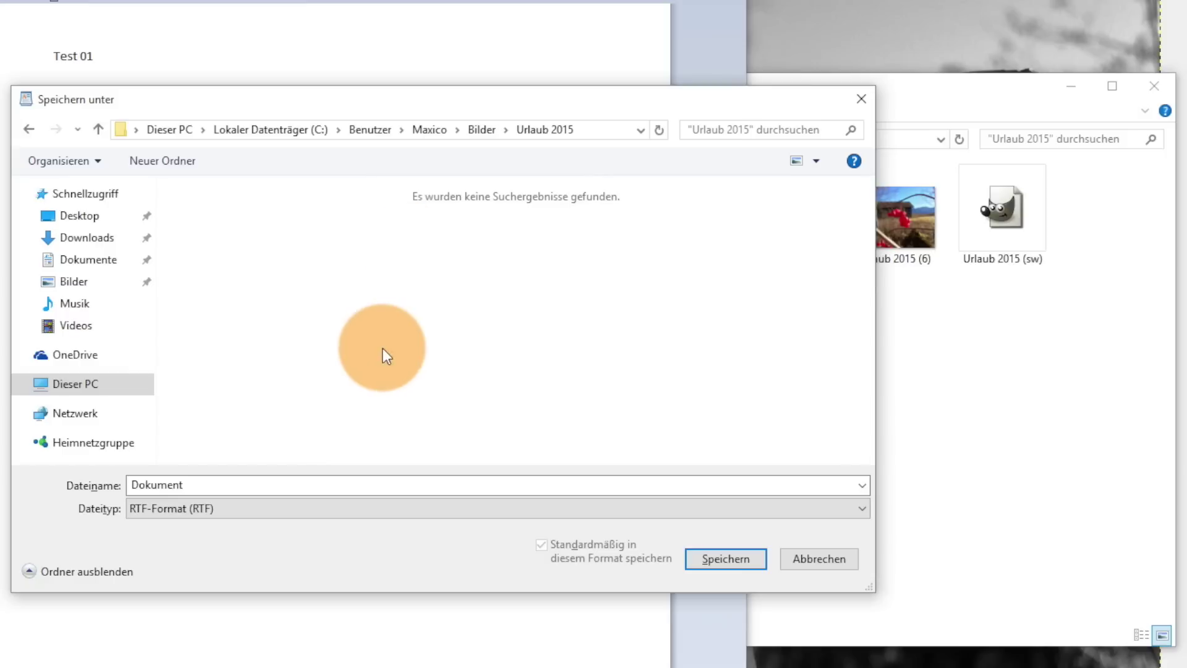
Save the document as Urlaubserinnerungen and start a new line below Test 01
click(267, 476)
double_click(259, 484)
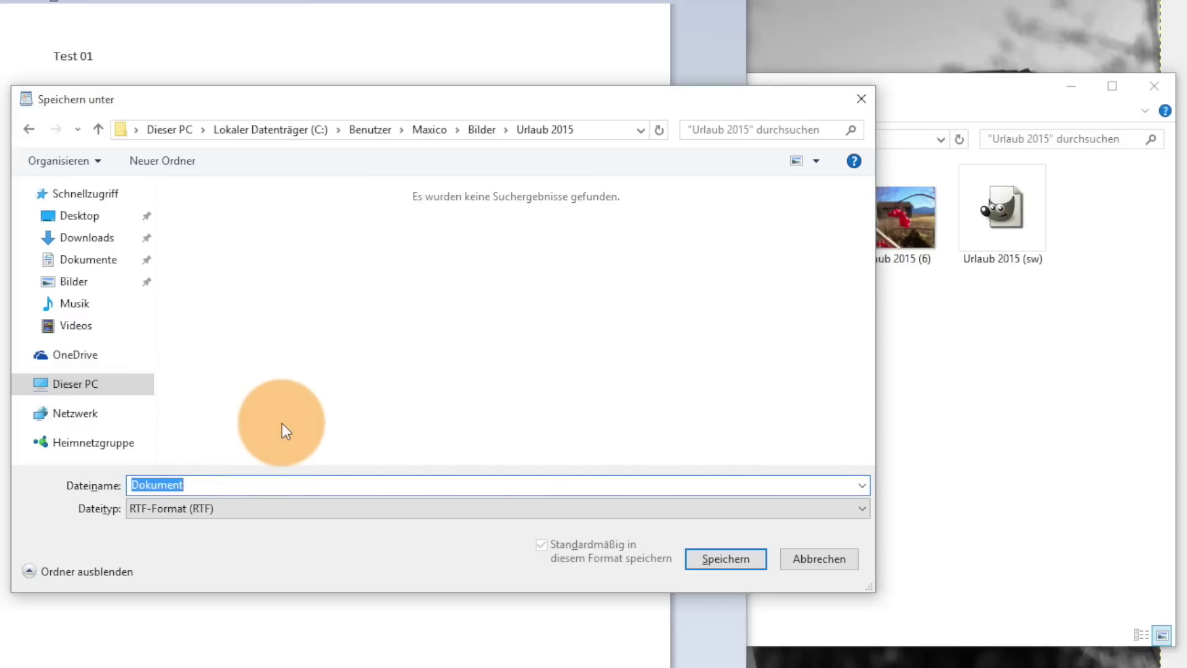
text(Urlaubserinnerungen)
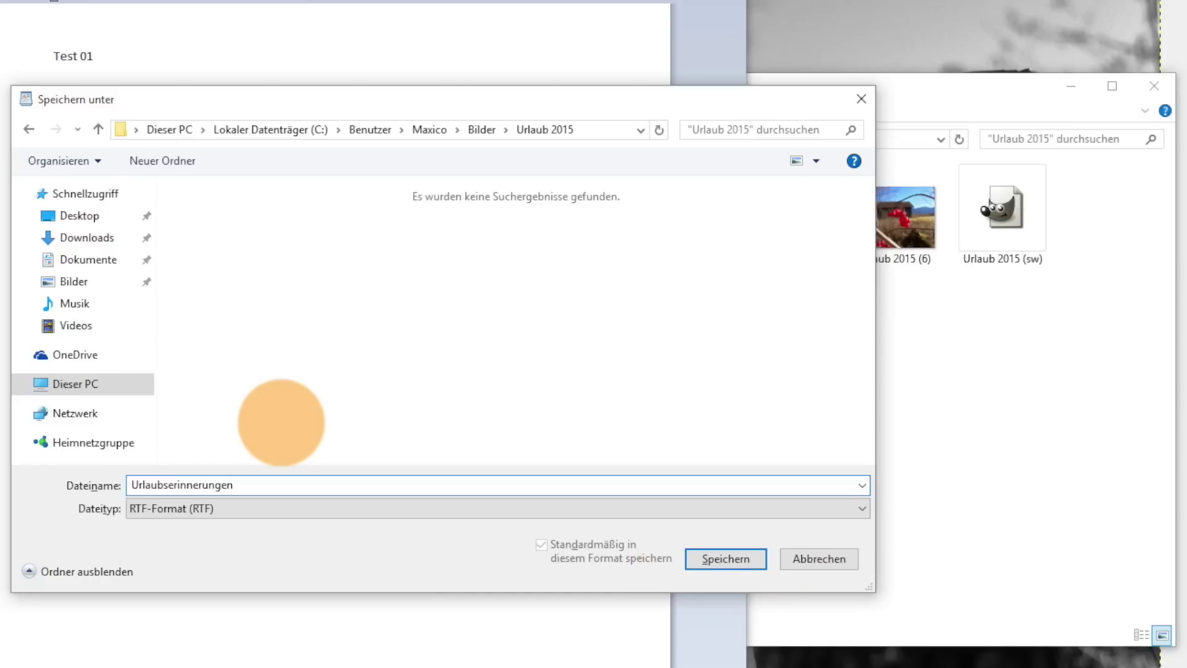
key(Return)
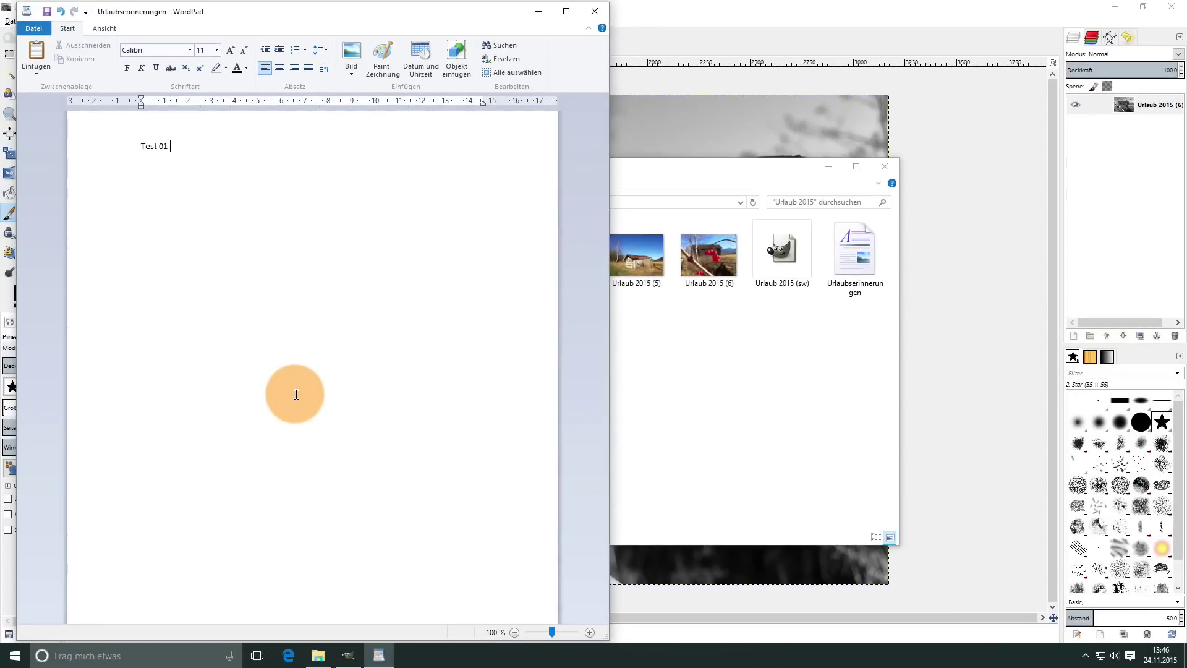
key(Return)
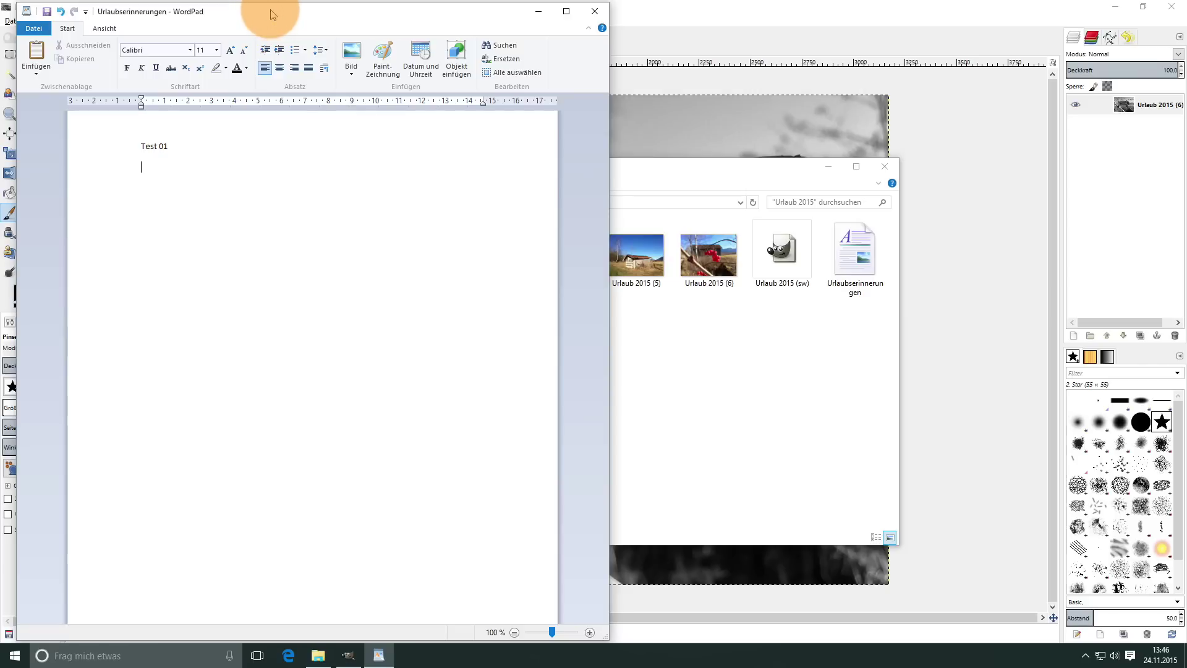
Shake the WordPad window to minimise all other windows, and shake it again to restore them
drag(270, 13, 512, 13)
click(543, 202)
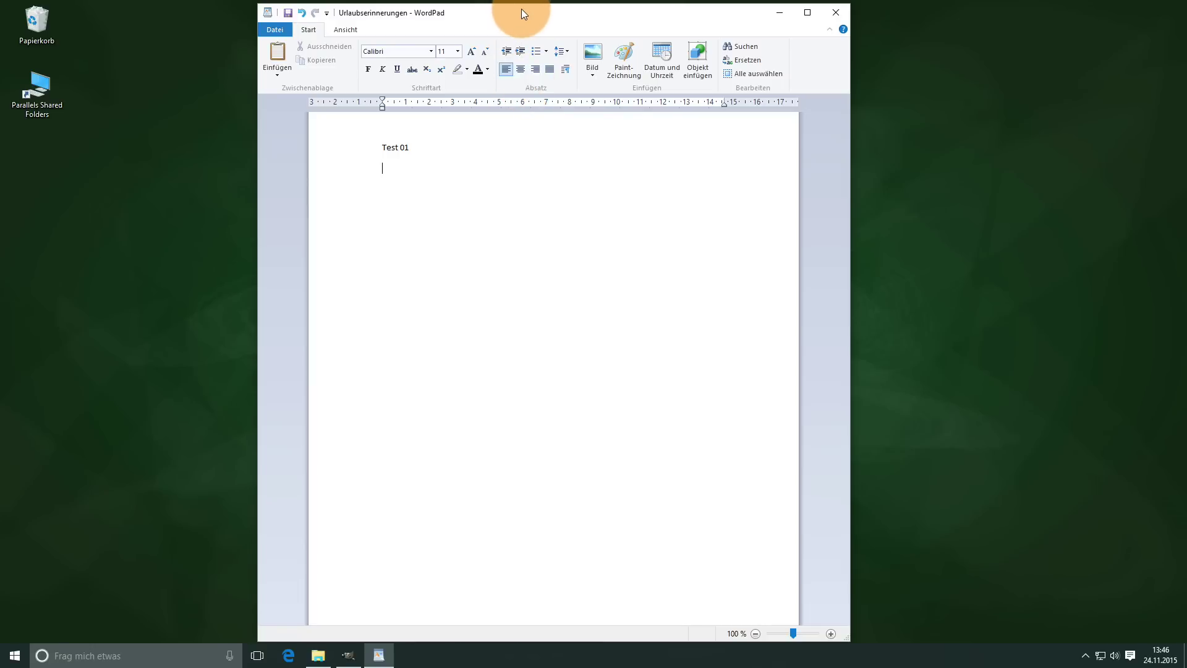
mouse_move(521, 8)
mouse_down()
mouse_move(552, 27)
mouse_move(539, 14)
mouse_up()
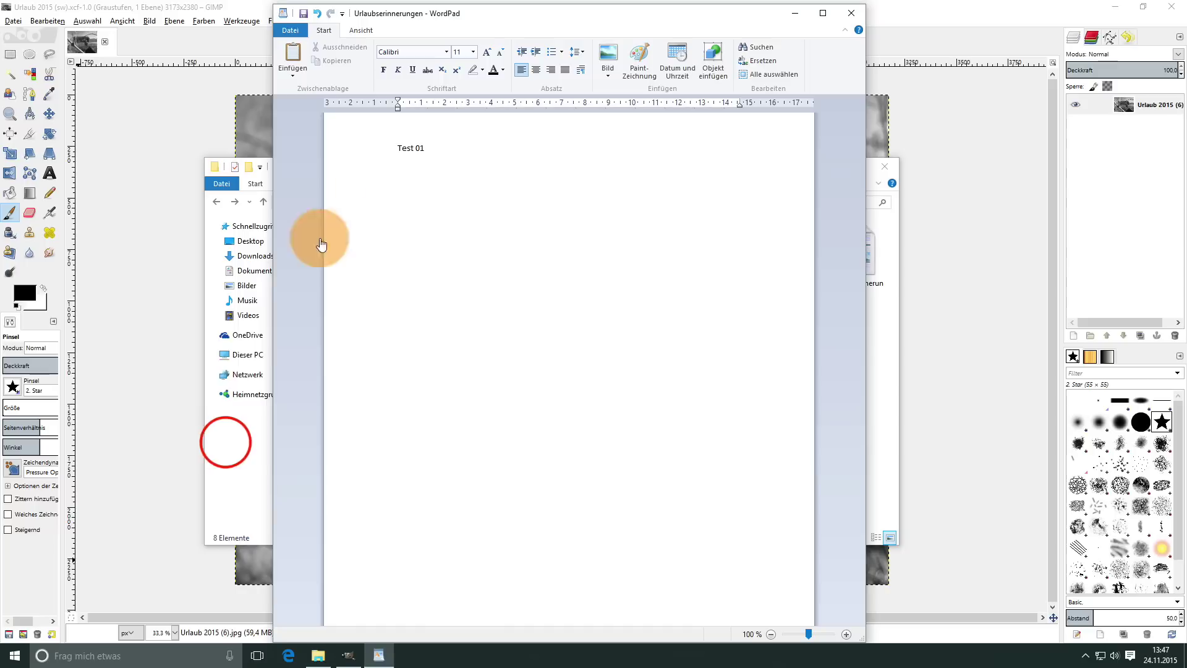
Bring the Urlaub 2015 Explorer window to the front, shift it slightly, maximise it and restore its size
click(225, 441)
drag(508, 162, 491, 162)
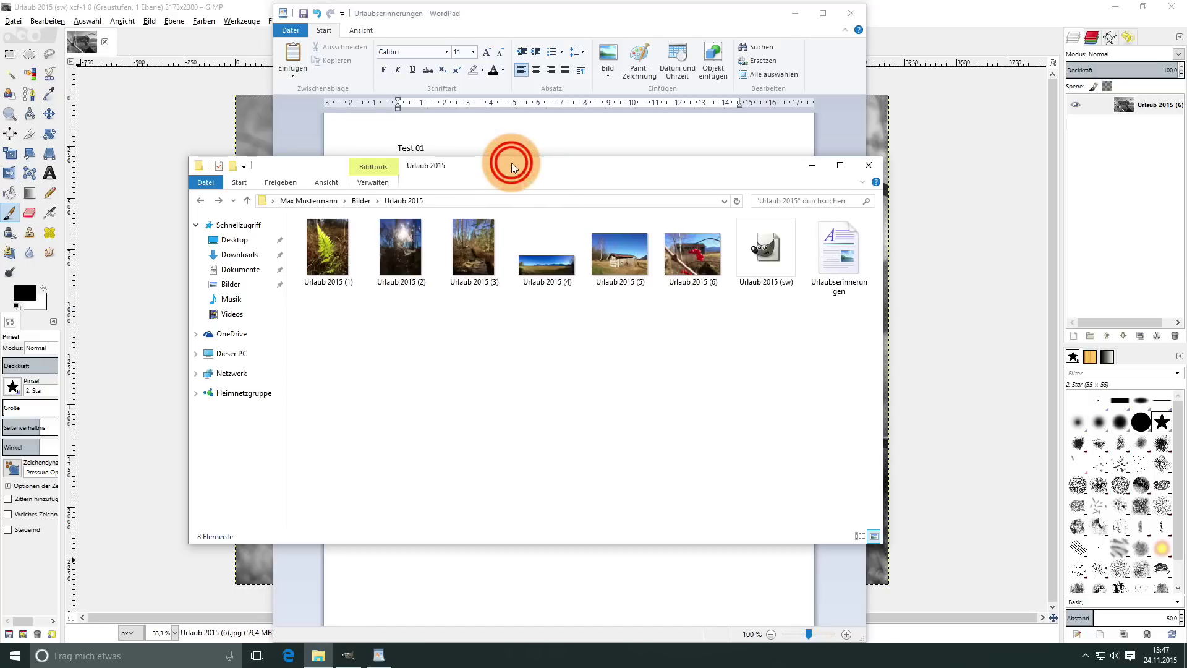
double_click(511, 164)
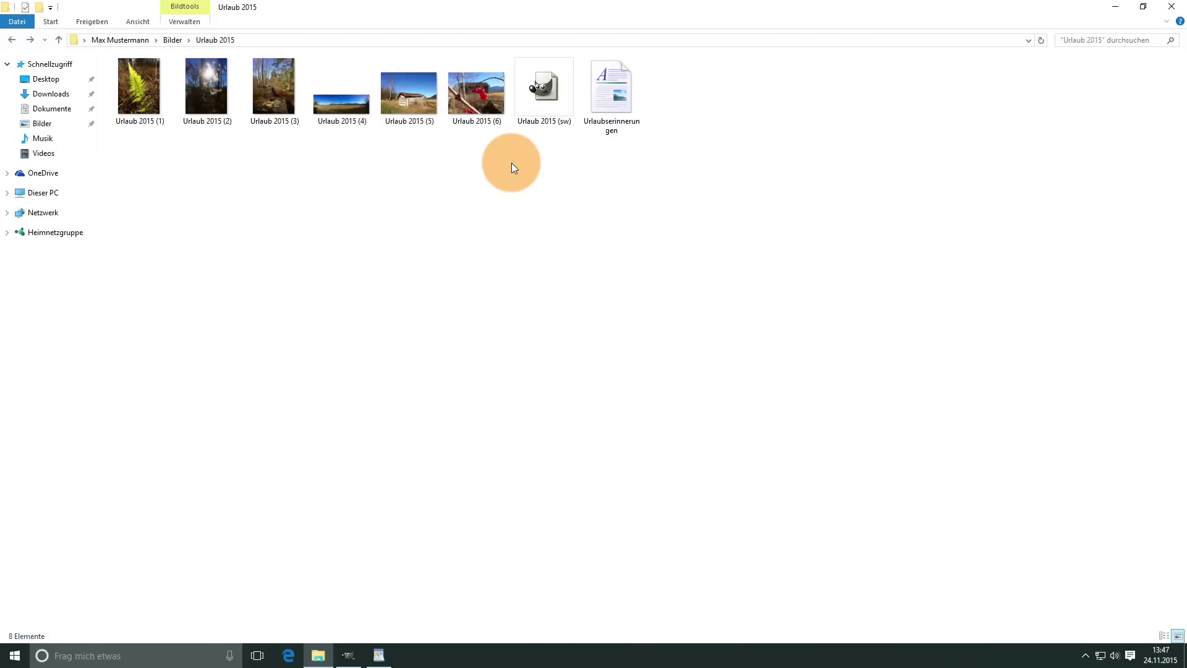
double_click(528, 5)
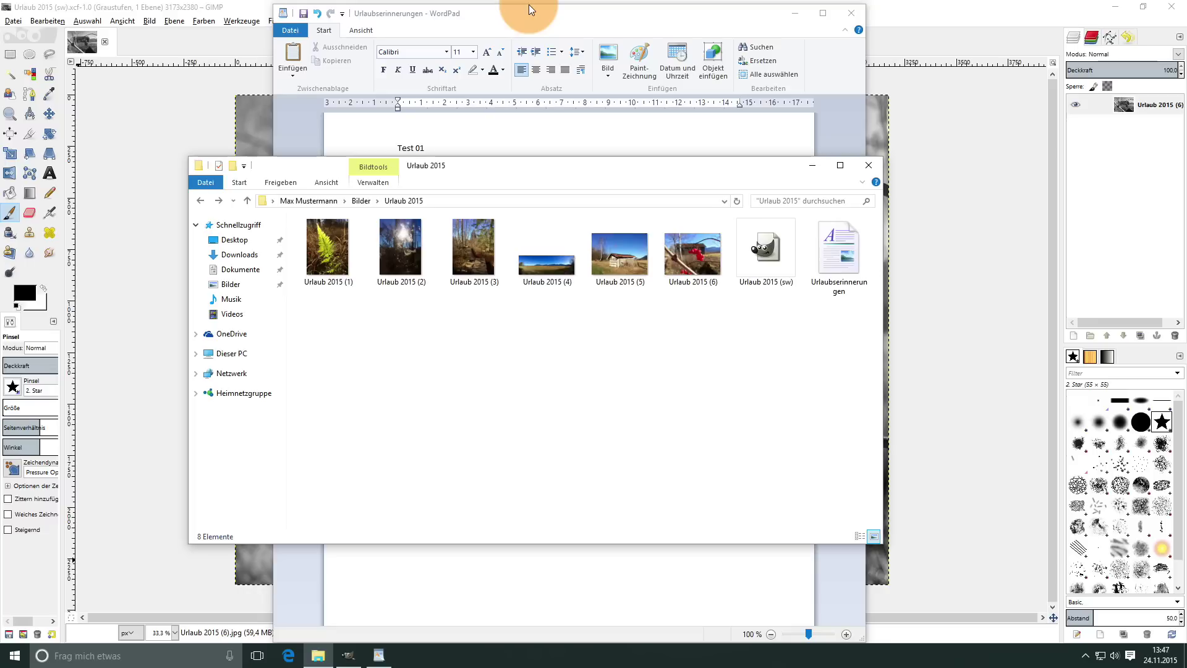
Show the empty desktop and call up the Windows shutdown dialog
key(super+d)
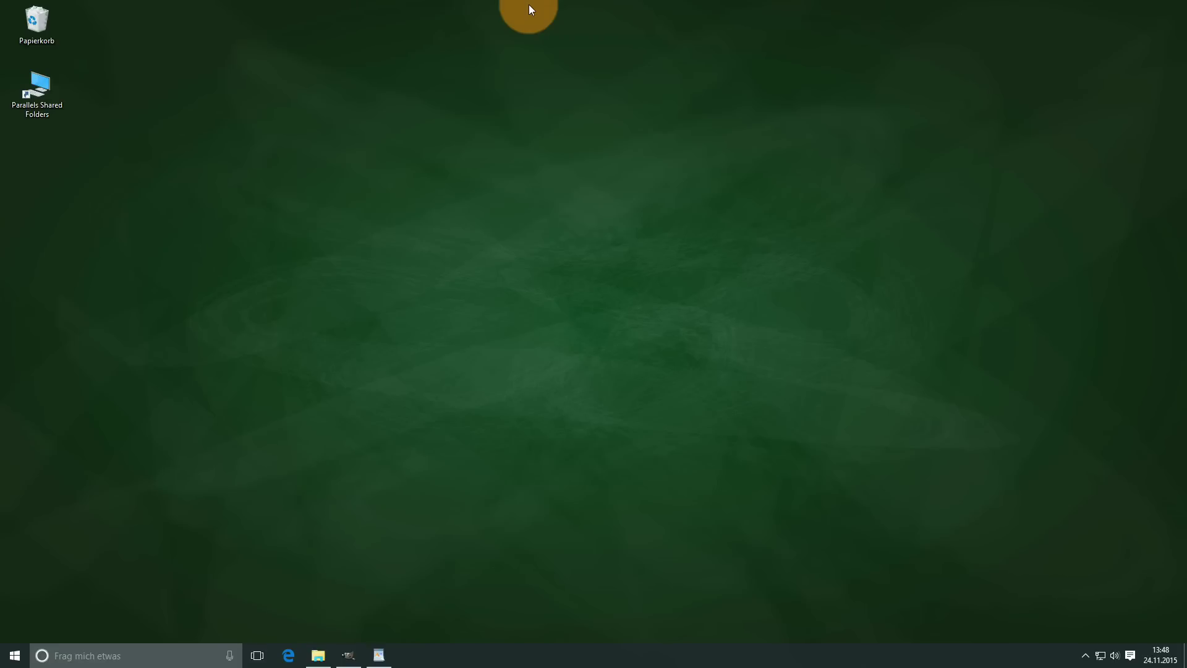
key(alt+F4)
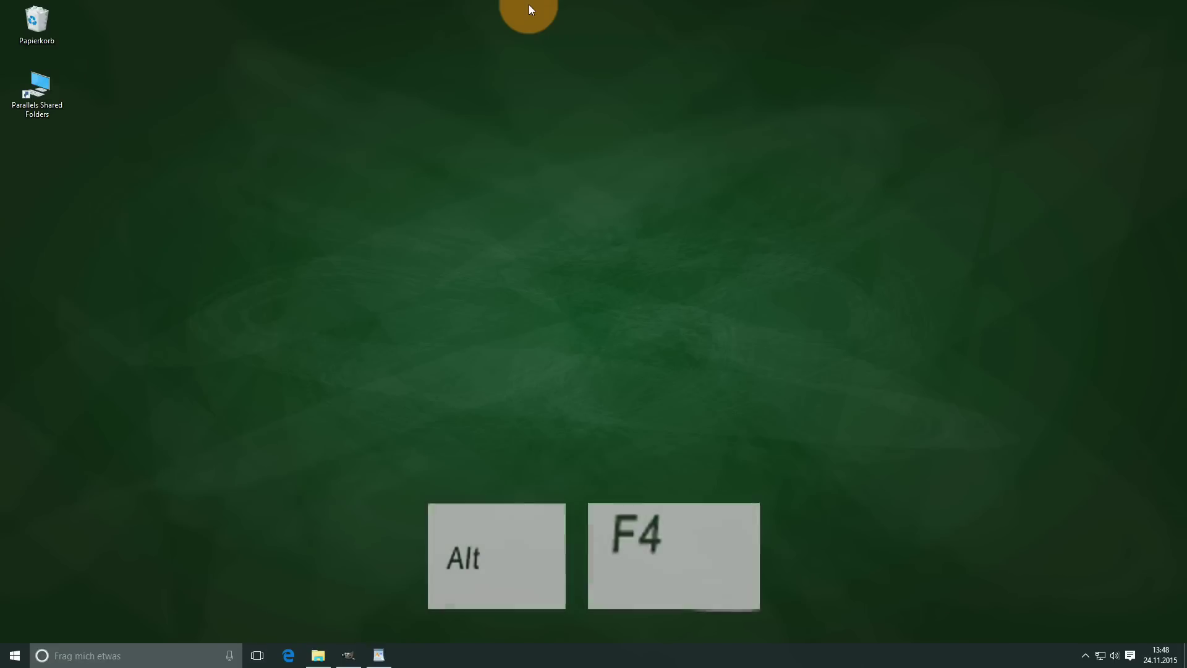